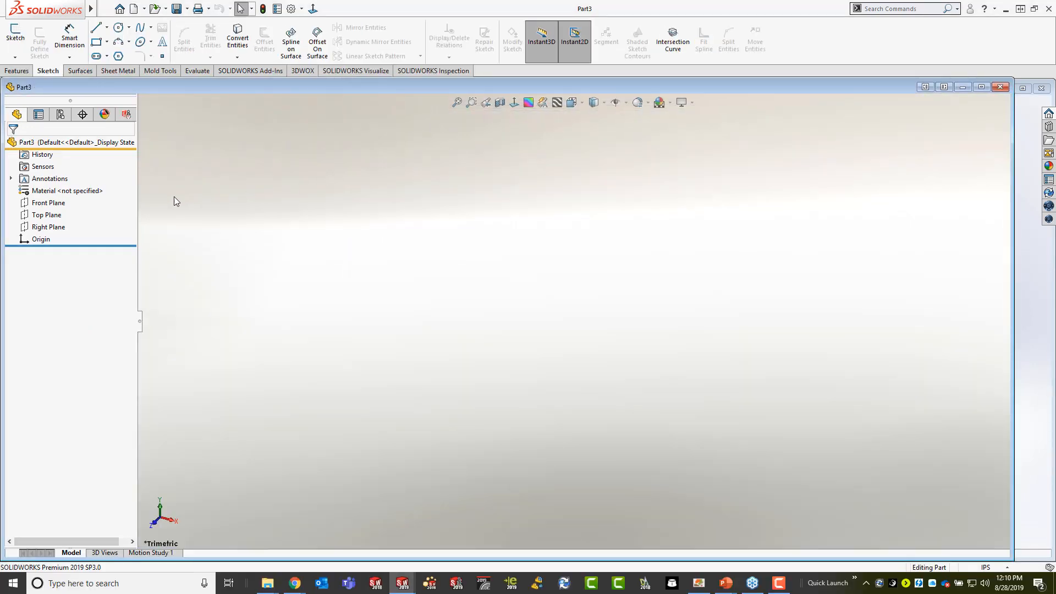
Step: Start a sketch on the Front Plane and insert photo 2.JPG as a sketch picture at high resolution
{"action": "left_click", "coordinate": [55, 203]}
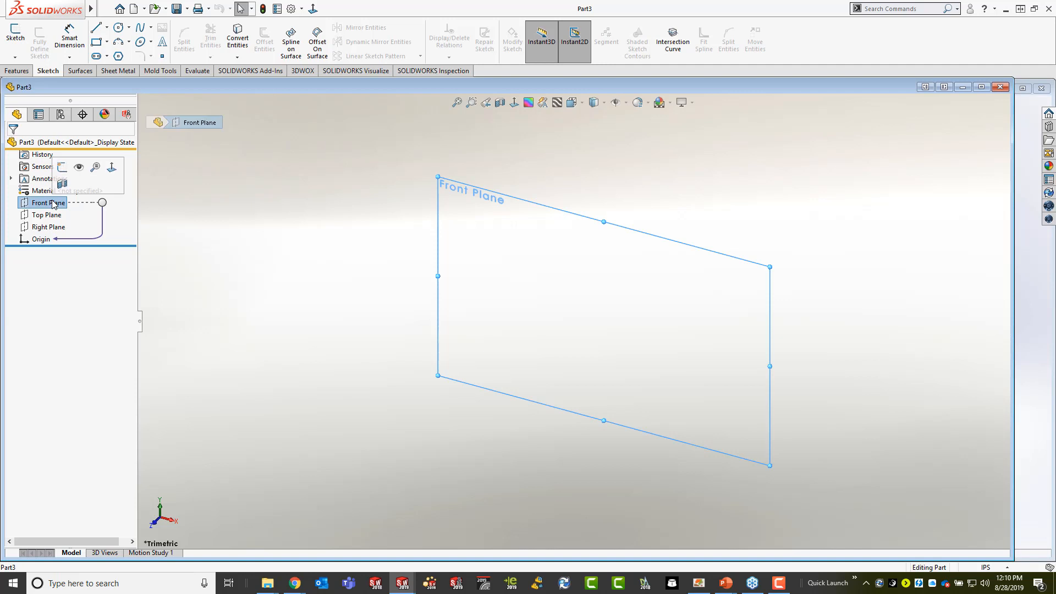
{"action": "left_click", "coordinate": [62, 169]}
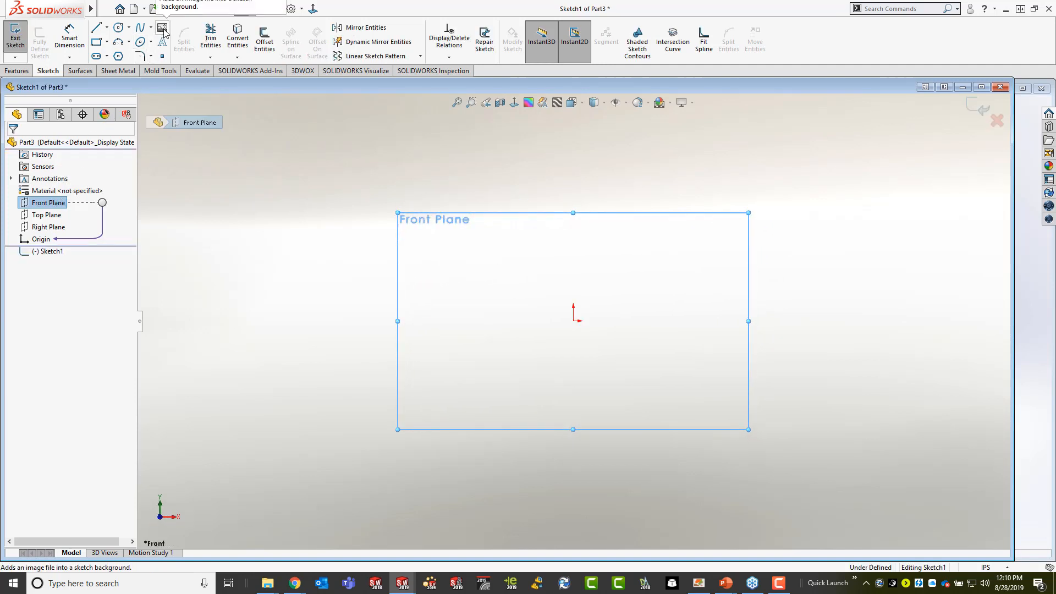
{"action": "left_click", "coordinate": [163, 29]}
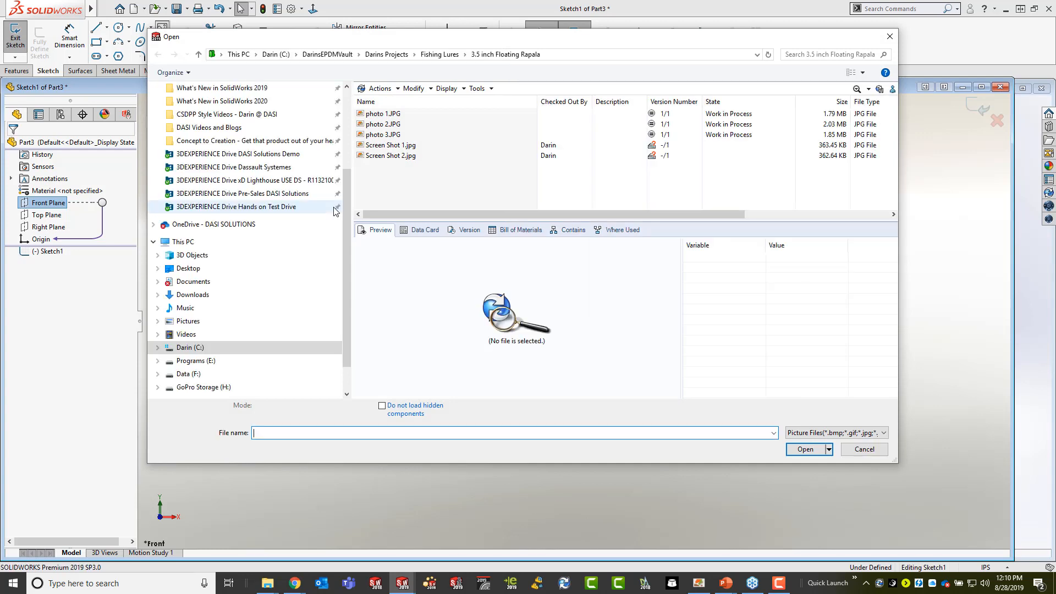
{"action": "left_click", "coordinate": [395, 110]}
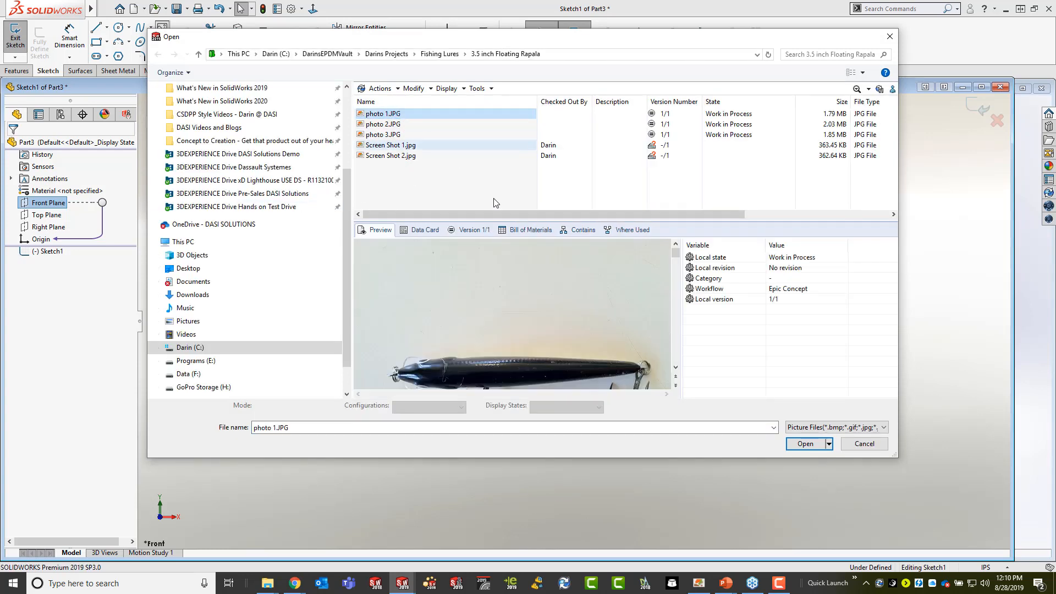
{"action": "left_click", "coordinate": [386, 135]}
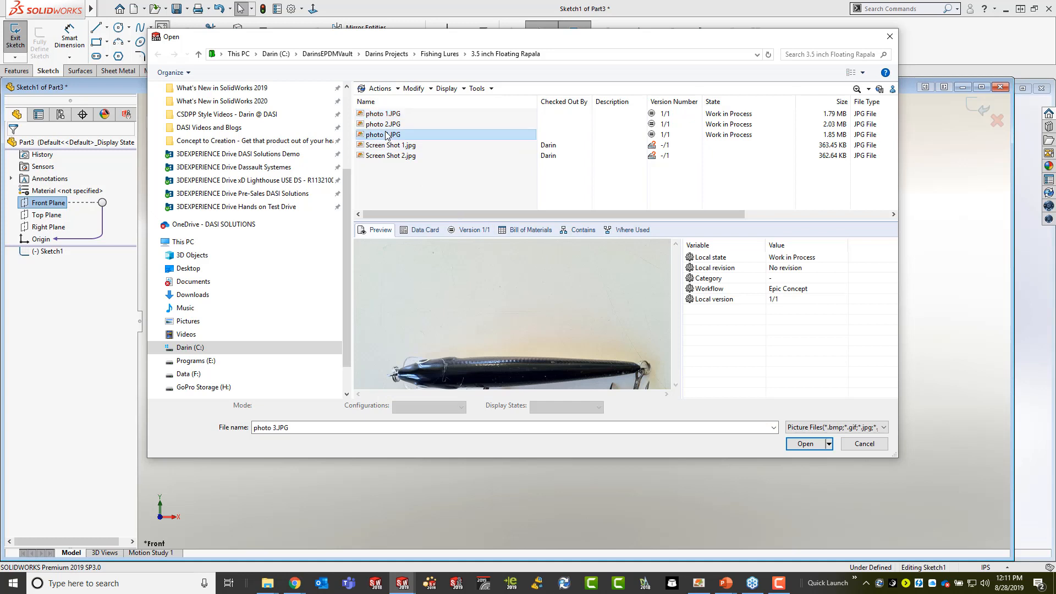
{"action": "left_click", "coordinate": [380, 125]}
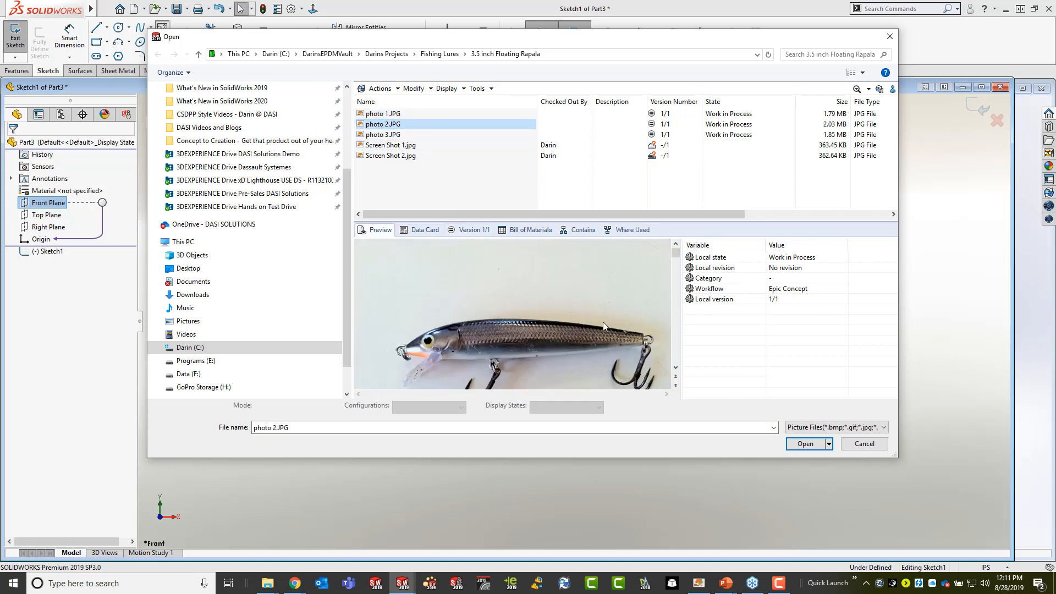
{"action": "scroll", "coordinate": [599, 319], "scroll_direction": "down", "scroll_amount": 2}
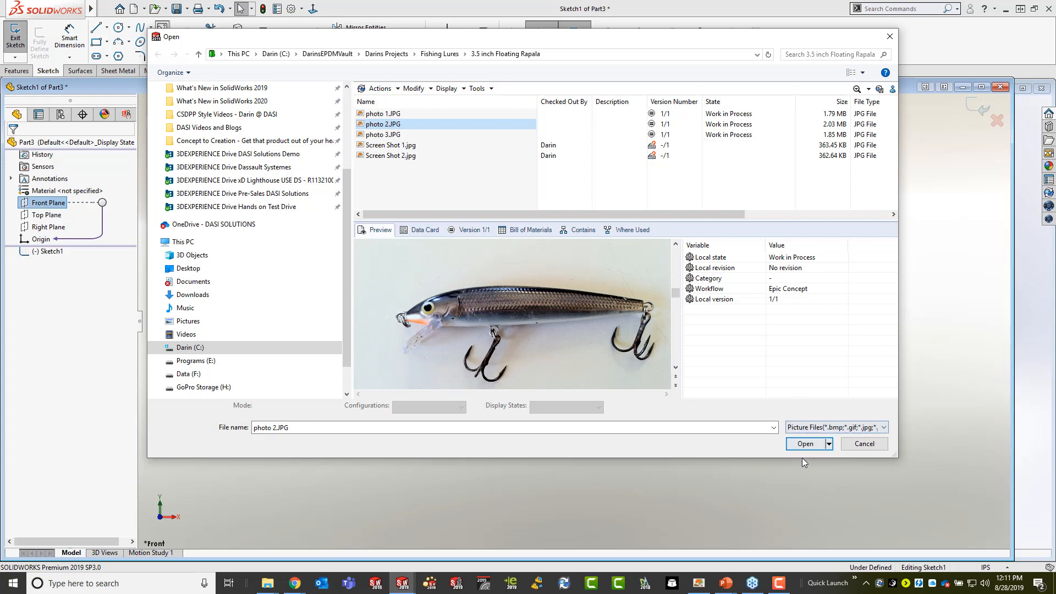
{"action": "left_click", "coordinate": [804, 444]}
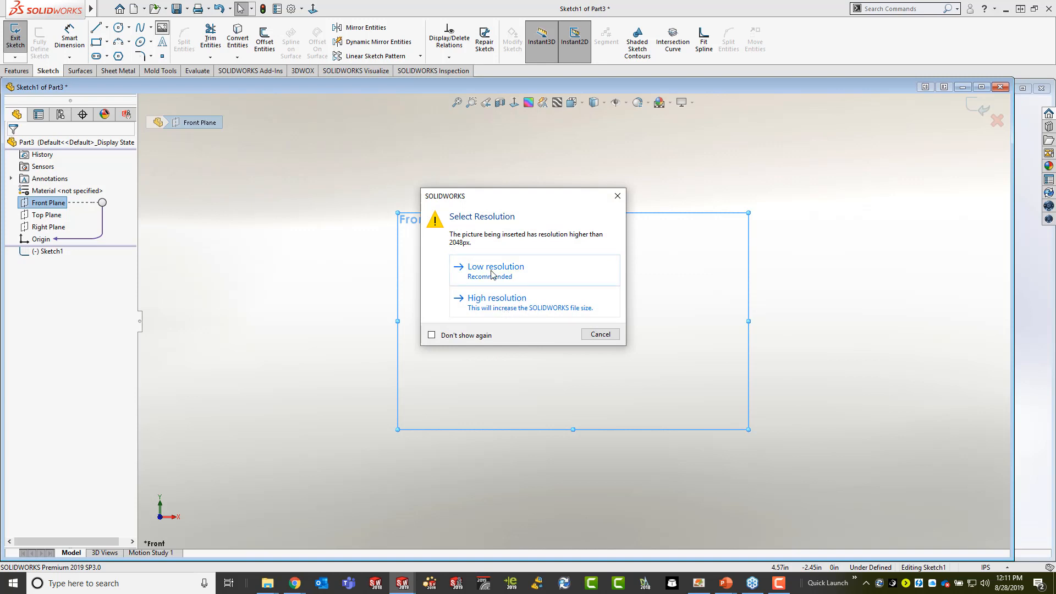
{"action": "left_click", "coordinate": [497, 305]}
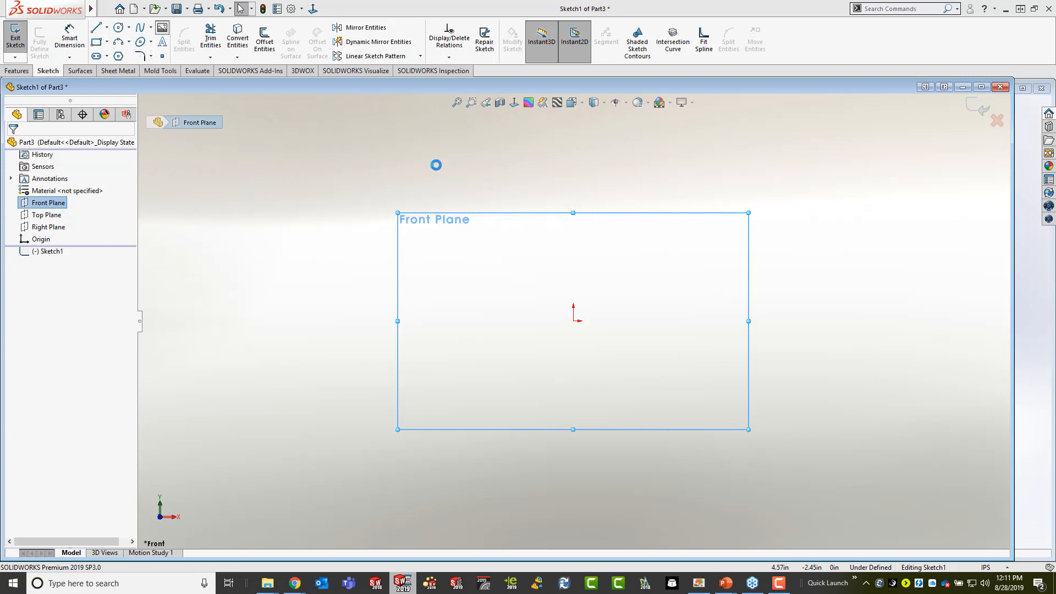
Step: Span the picture's scale line from the lure's nose to its tail and set that length to 3.5 in
{"action": "left_click", "coordinate": [456, 104]}
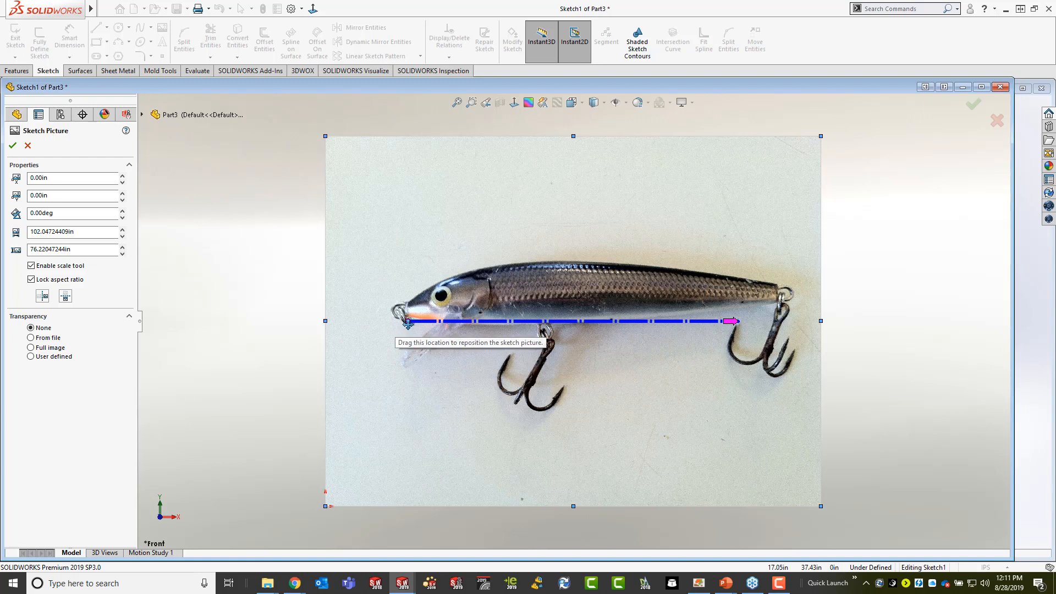
{"action": "left_click_drag", "start_coordinate": [407, 323], "coordinate": [411, 311]}
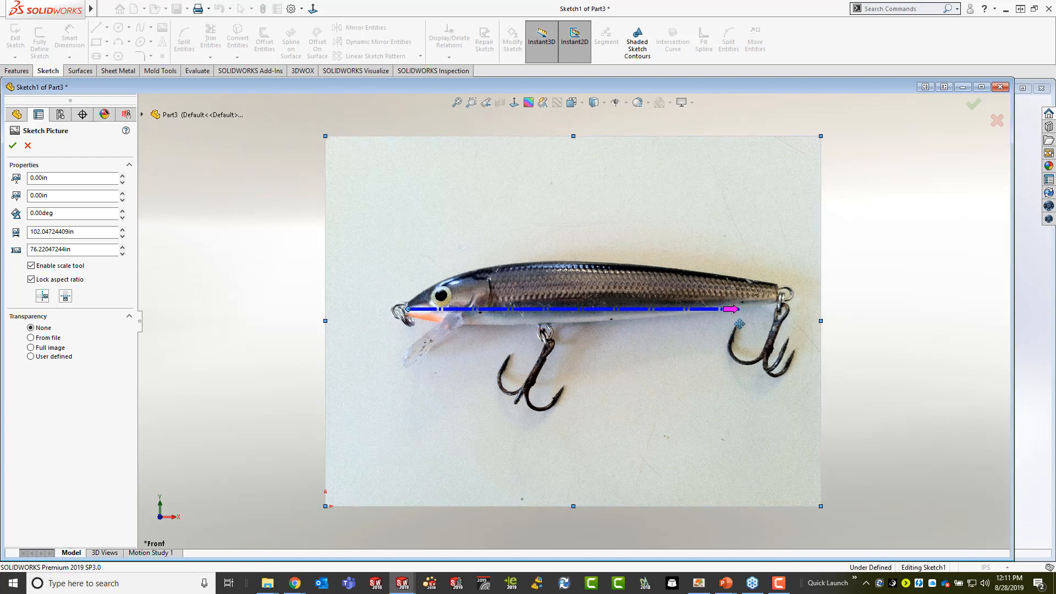
{"action": "left_click_drag", "start_coordinate": [737, 310], "coordinate": [777, 292]}
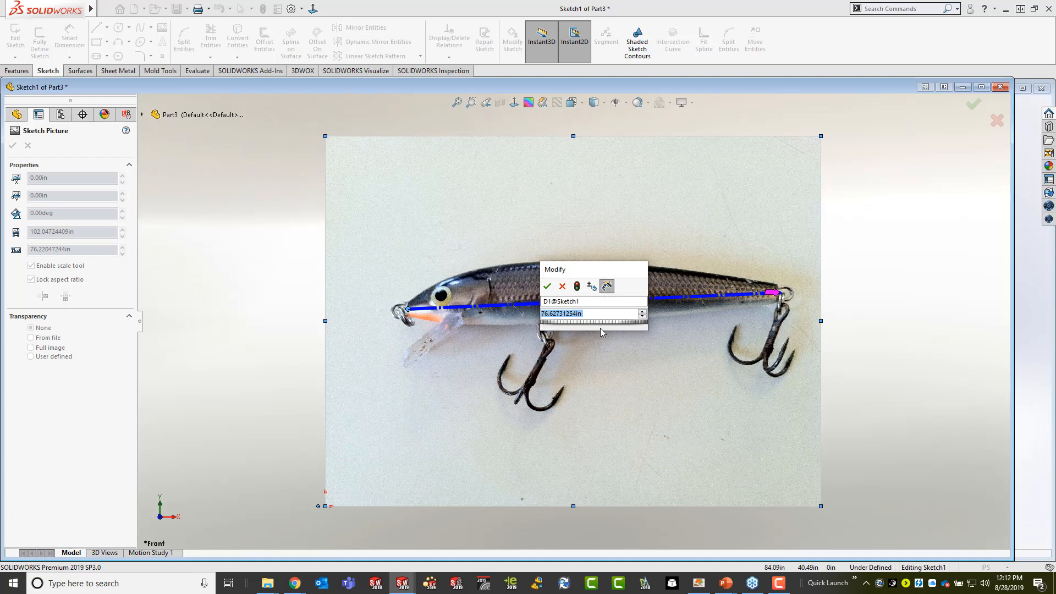
{"action": "type", "text": "3.5in"}
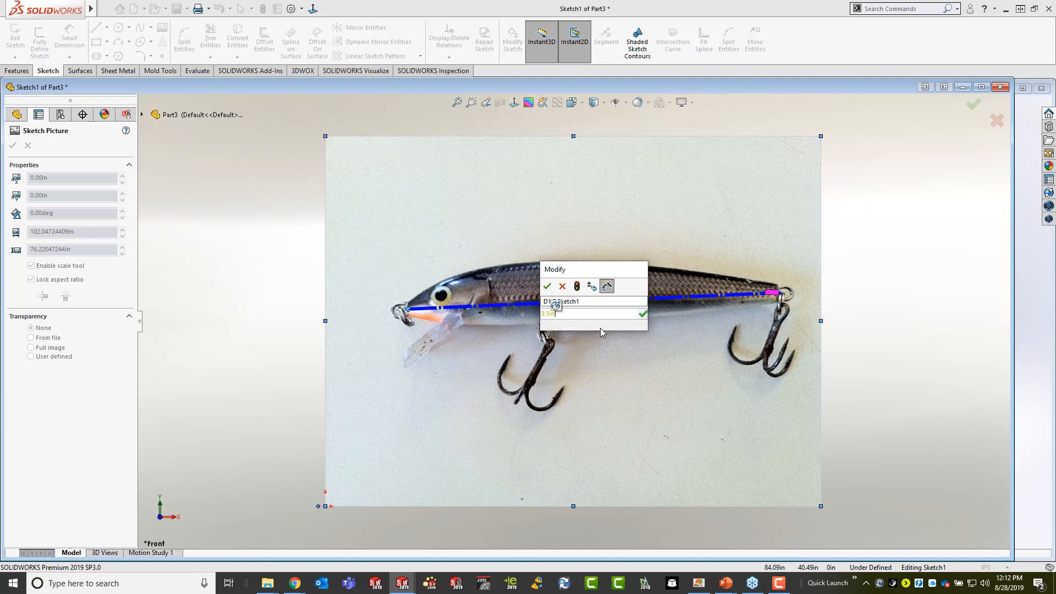
{"action": "key", "text": "Return"}
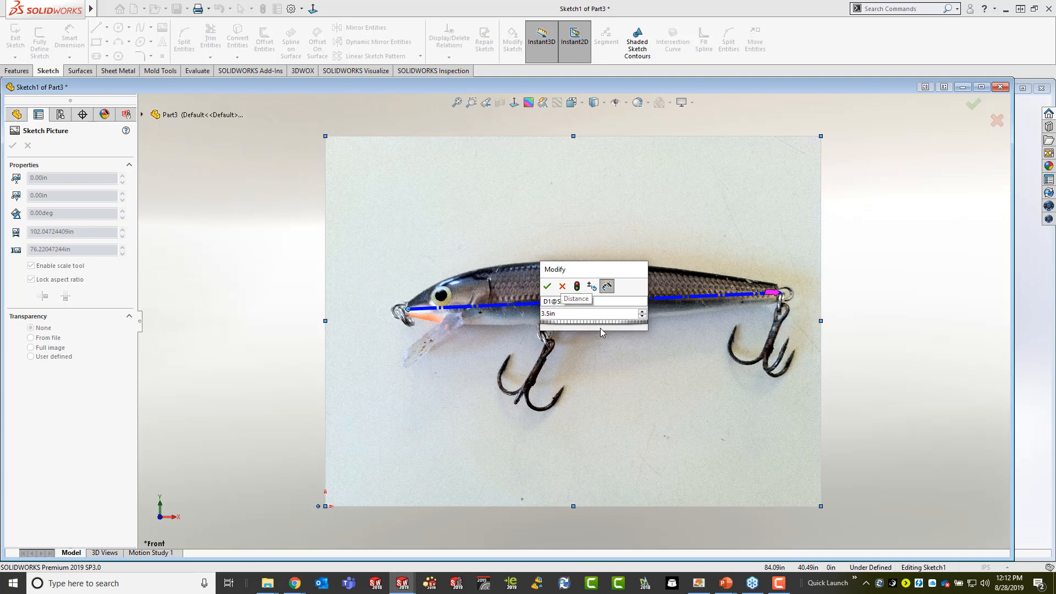
{"action": "key", "text": "Return"}
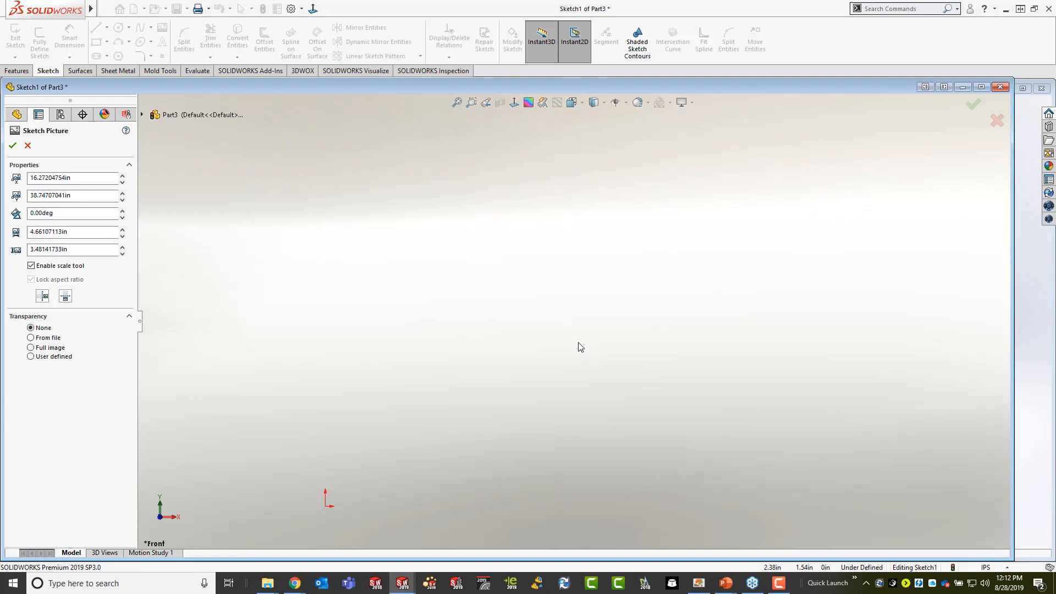
Step: Move the scaled picture so the lure's nose sits at the sketch origin, accept it and exit the sketch
{"action": "scroll", "coordinate": [579, 342], "scroll_direction": "up", "scroll_amount": 5}
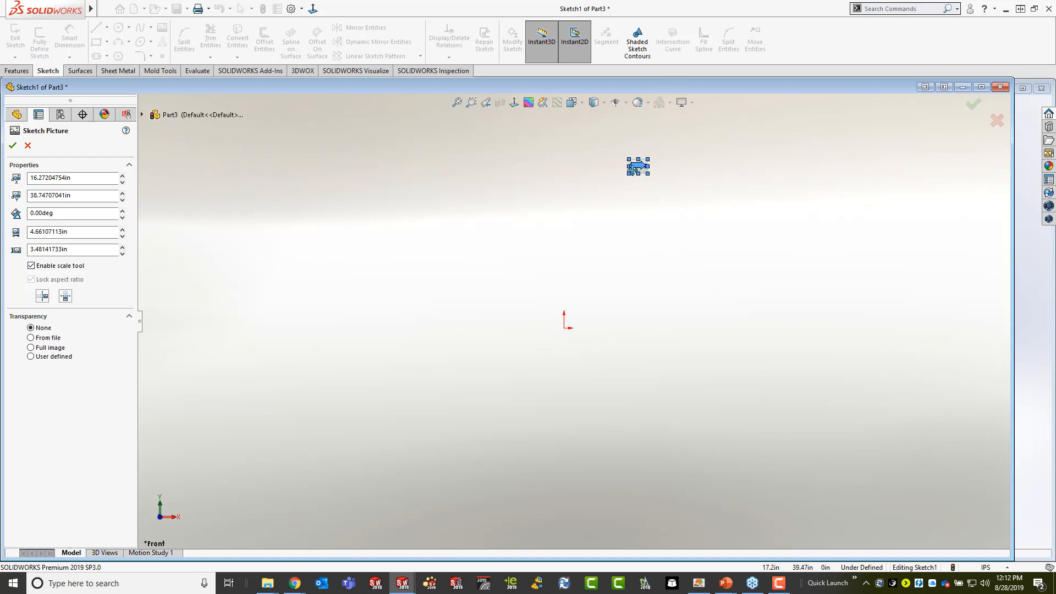
{"action": "left_click_drag", "start_coordinate": [634, 170], "coordinate": [572, 332]}
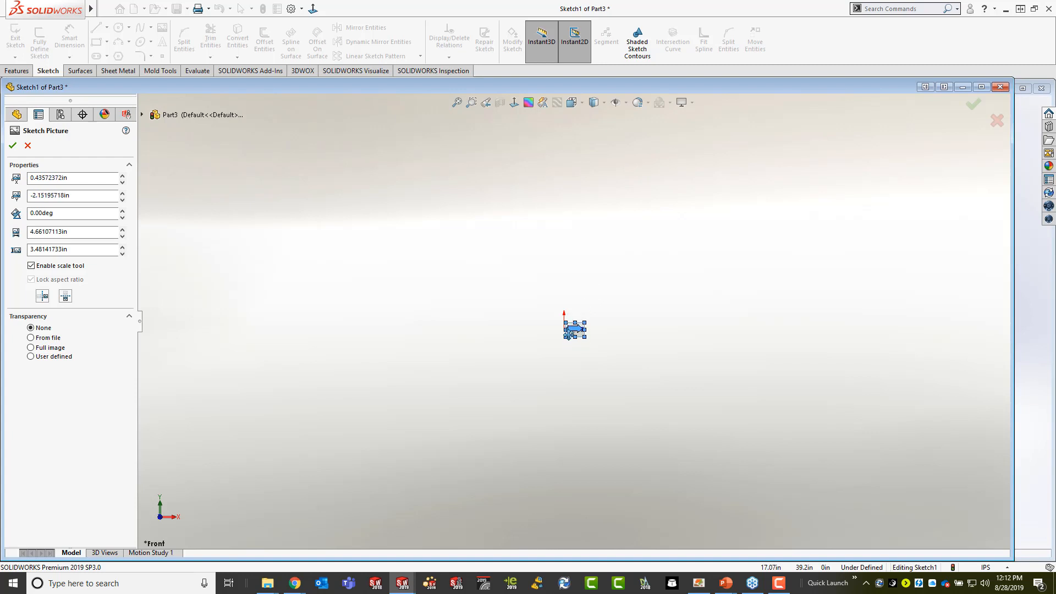
{"action": "left_click", "coordinate": [458, 102]}
{"action": "left_click_drag", "start_coordinate": [437, 368], "coordinate": [352, 346]}
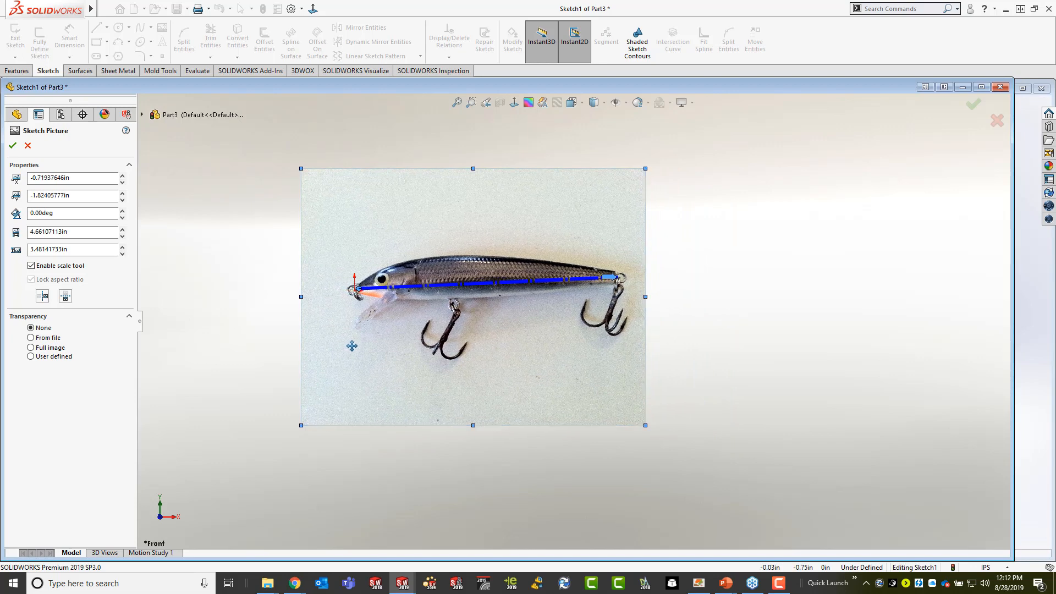
{"action": "scroll", "coordinate": [429, 250], "scroll_direction": "down", "scroll_amount": 2}
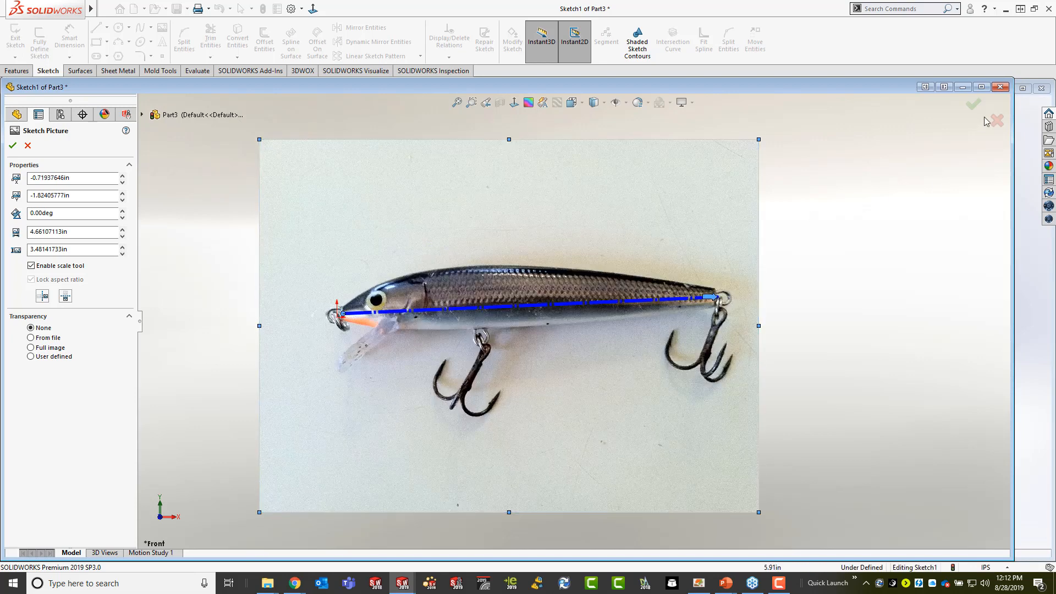
{"action": "left_click", "coordinate": [972, 105]}
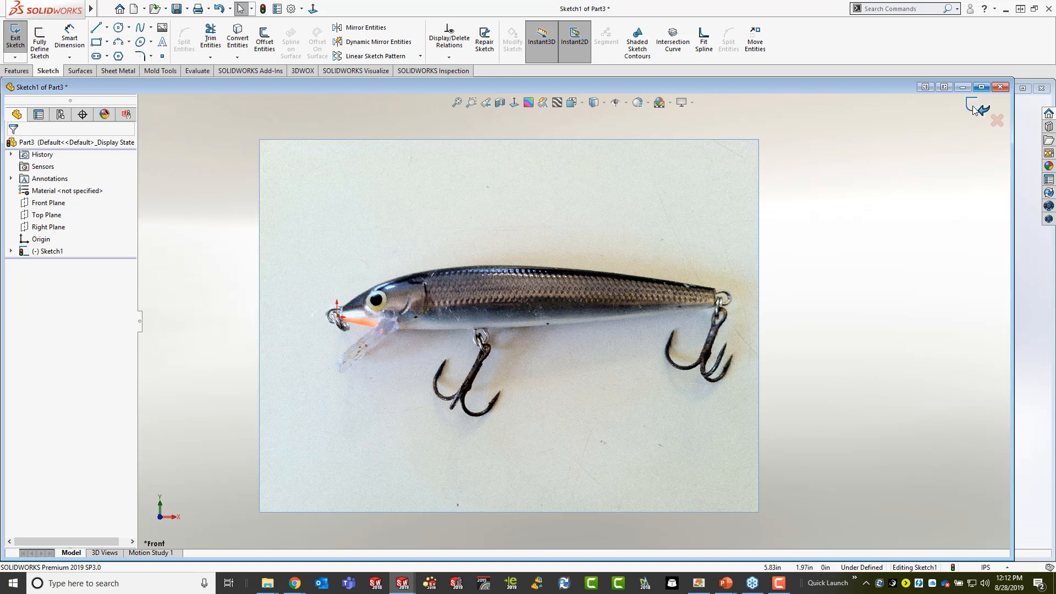
{"action": "left_click", "coordinate": [973, 107]}
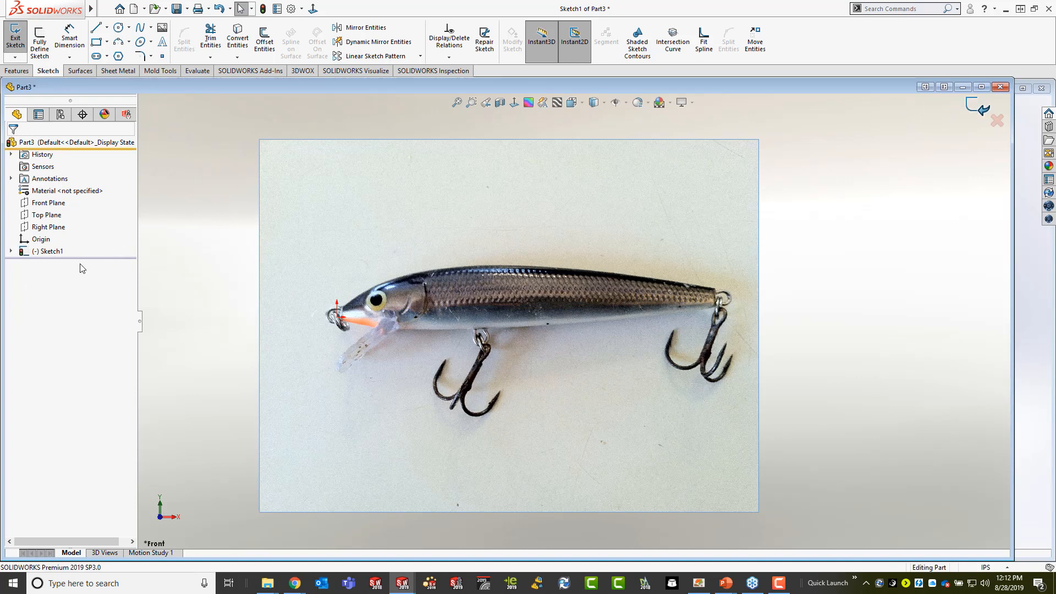
Step: Start a new sketch on the Front Plane and trace the lure's upper edge from nose to tail with a five-point spline
{"action": "left_click", "coordinate": [37, 252]}
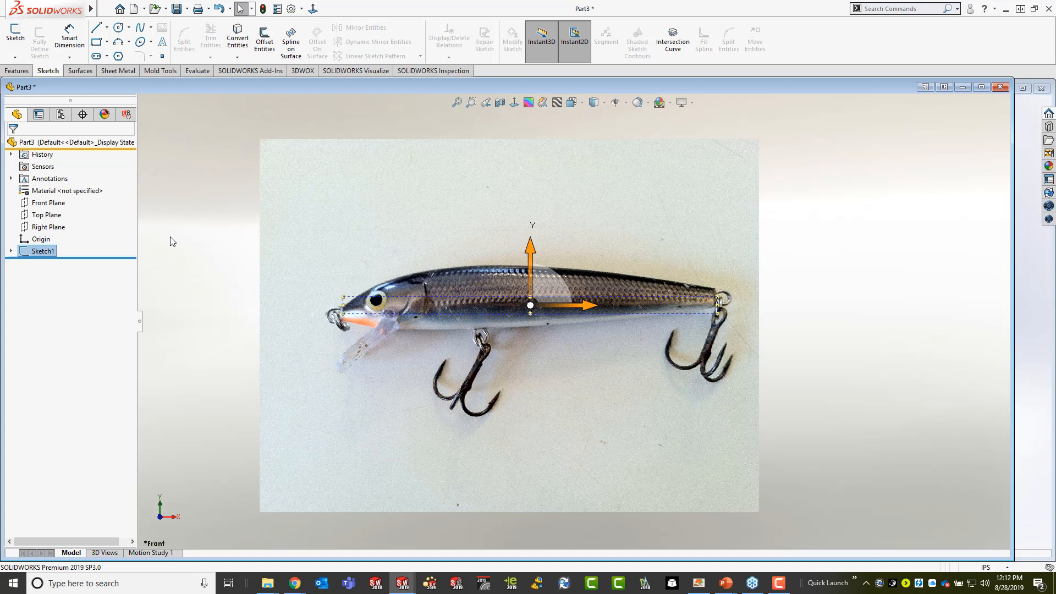
{"action": "left_click", "coordinate": [172, 242]}
{"action": "left_click", "coordinate": [48, 203]}
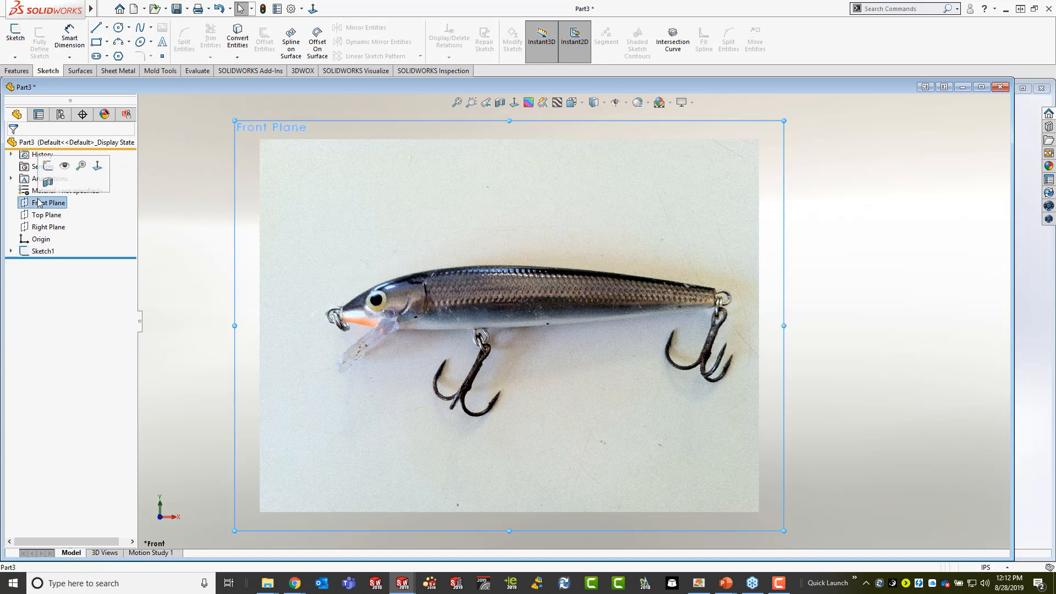
{"action": "left_click", "coordinate": [47, 166]}
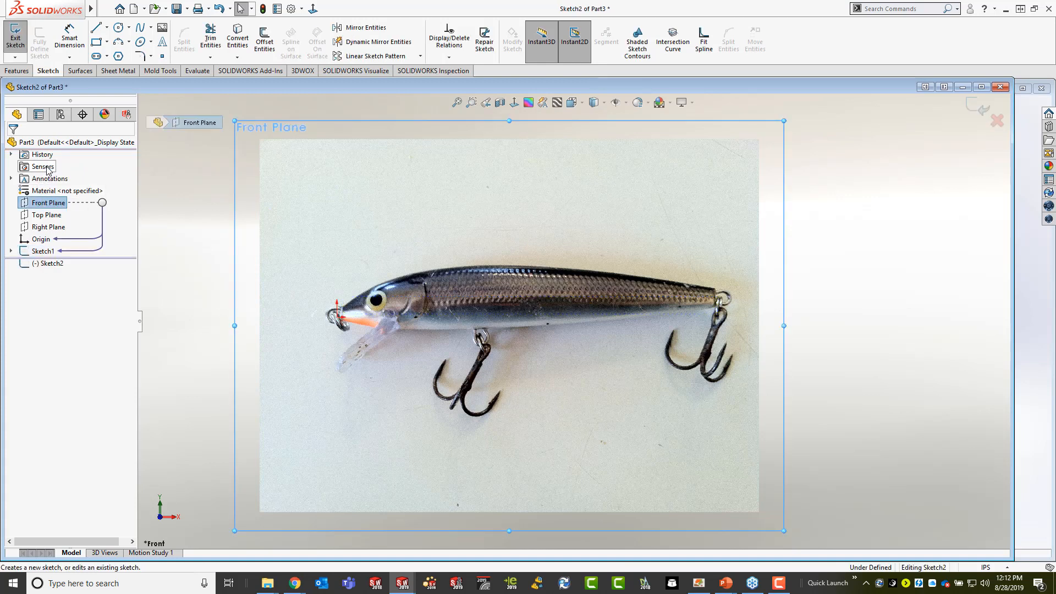
{"action": "left_click", "coordinate": [142, 28]}
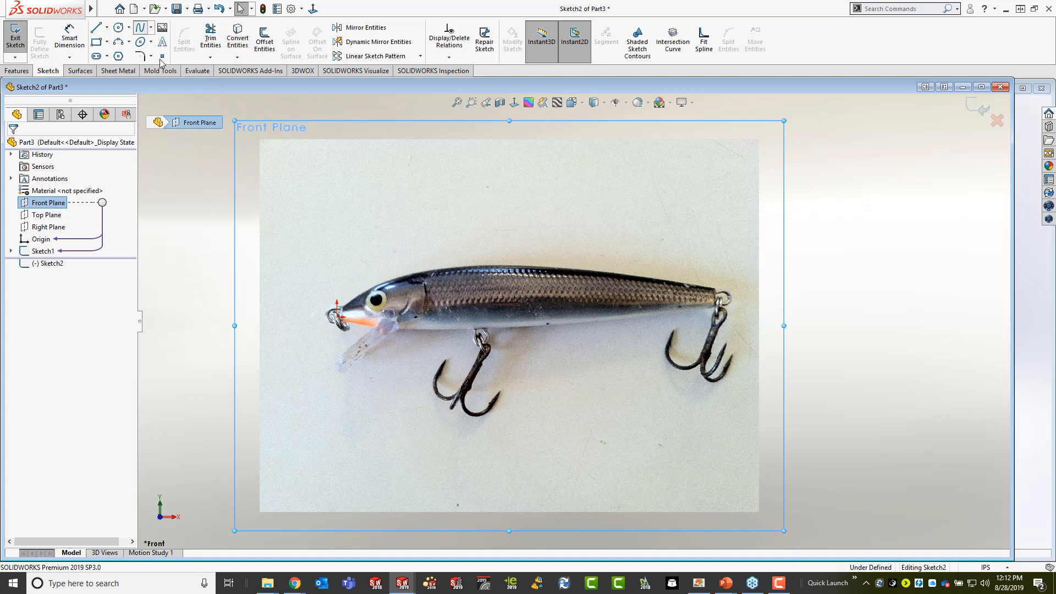
{"action": "left_click", "coordinate": [347, 312]}
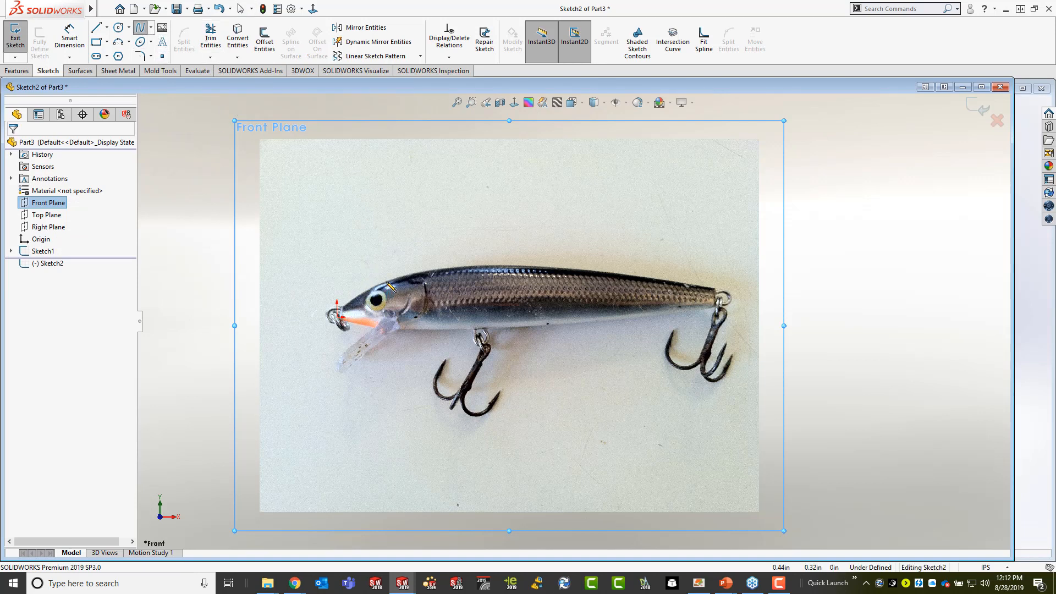
{"action": "left_click", "coordinate": [392, 277]}
{"action": "left_click", "coordinate": [489, 264]}
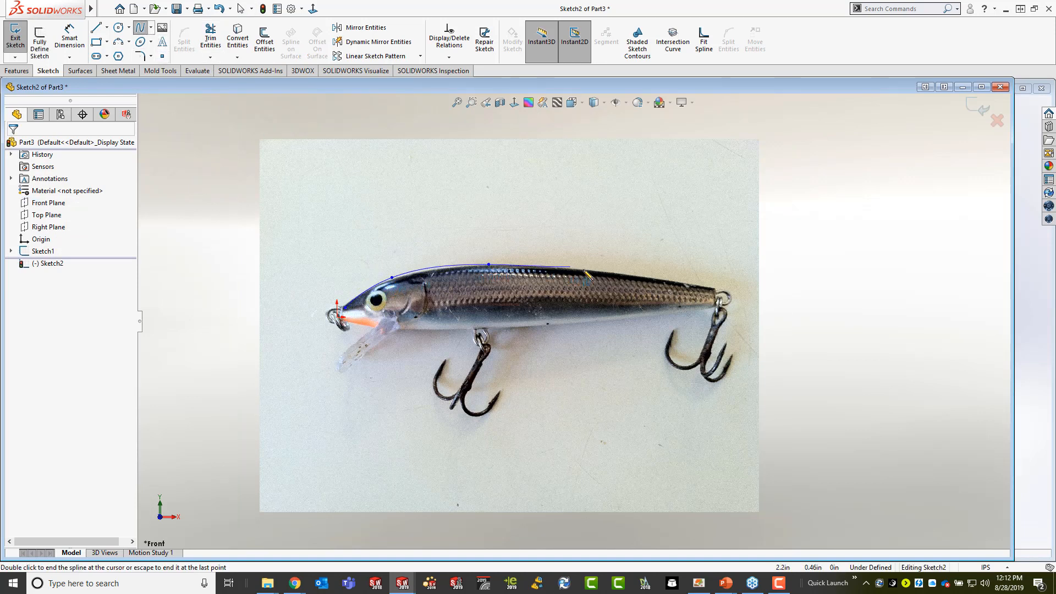
{"action": "left_click", "coordinate": [590, 269]}
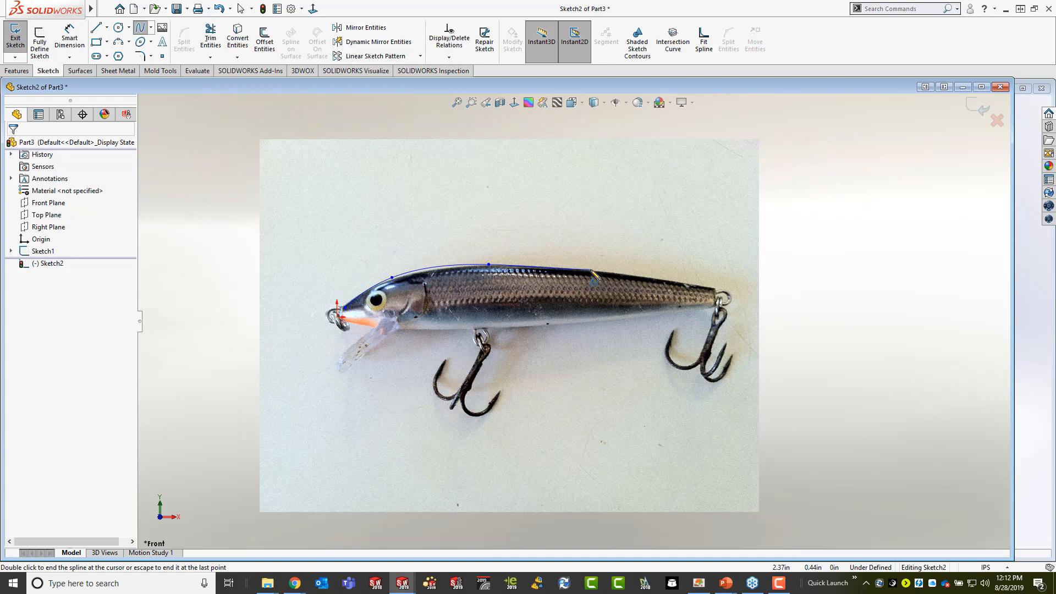
{"action": "double_click", "coordinate": [715, 288]}
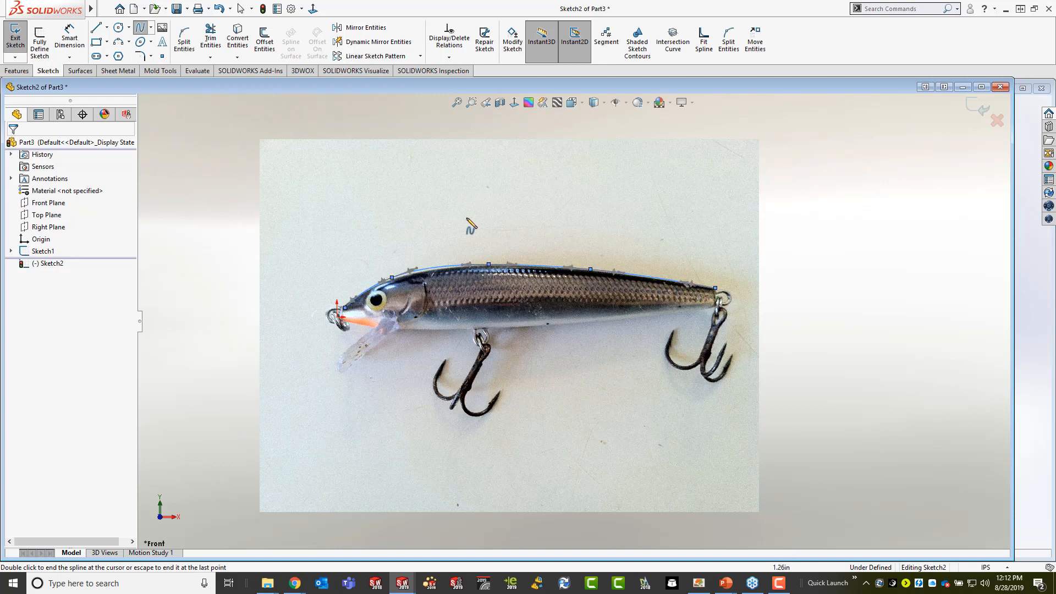
Step: End the Spline tool and adjust the curve at the spline point above the eye to follow the lure's head contour
{"action": "scroll", "coordinate": [388, 267], "scroll_direction": "down", "scroll_amount": 3}
{"action": "key", "text": "Escape"}
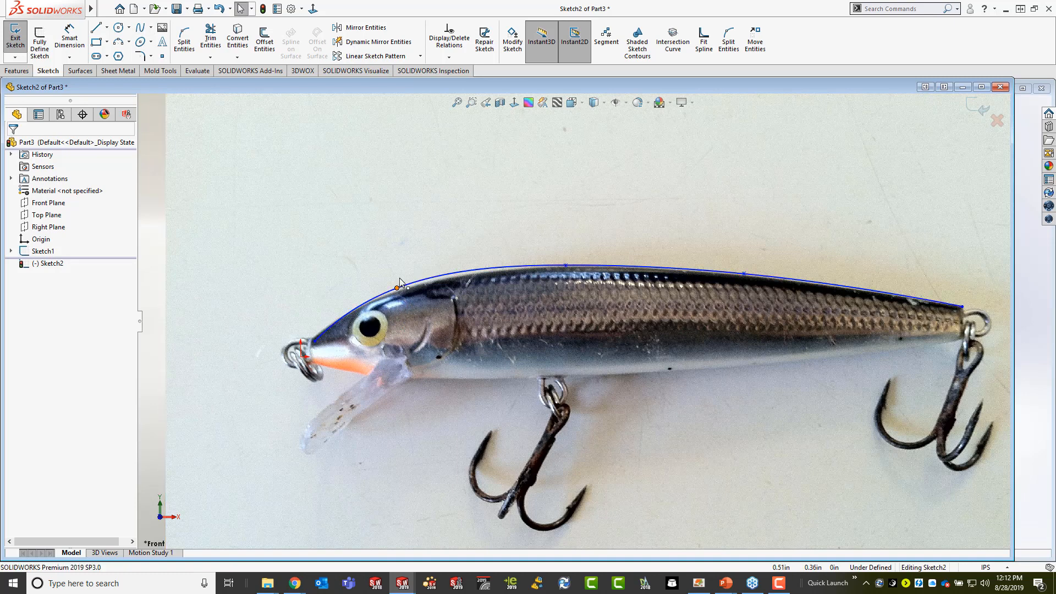
{"action": "mouse_move", "coordinate": [397, 291]}
{"action": "left_mouse_down"}
{"action": "mouse_move", "coordinate": [408, 277]}
{"action": "mouse_move", "coordinate": [410, 294]}
{"action": "mouse_move", "coordinate": [444, 269]}
{"action": "mouse_move", "coordinate": [449, 278]}
{"action": "left_mouse_up"}
{"action": "scroll", "coordinate": [544, 330], "scroll_direction": "up", "scroll_amount": 5}
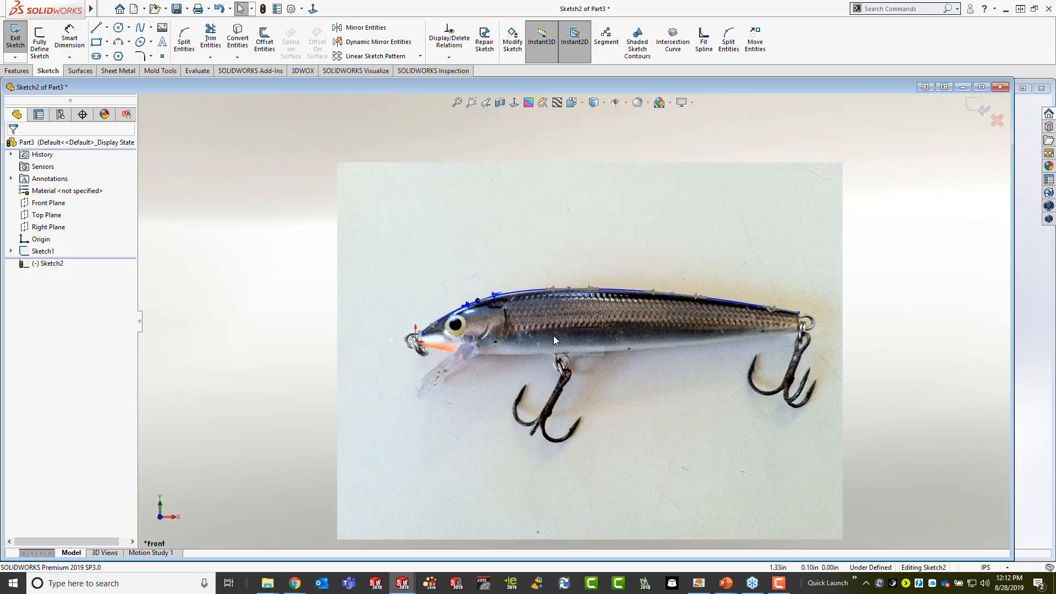
Step: Hide the sketch containing the lure picture and exit the spline sketch
{"action": "right_click", "coordinate": [29, 252]}
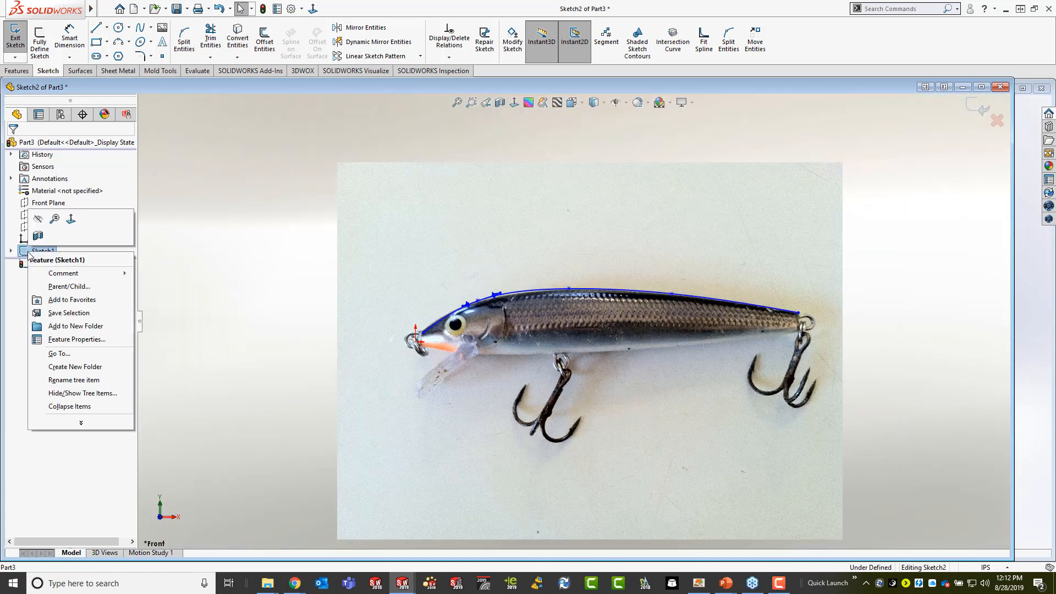
{"action": "left_click", "coordinate": [38, 220]}
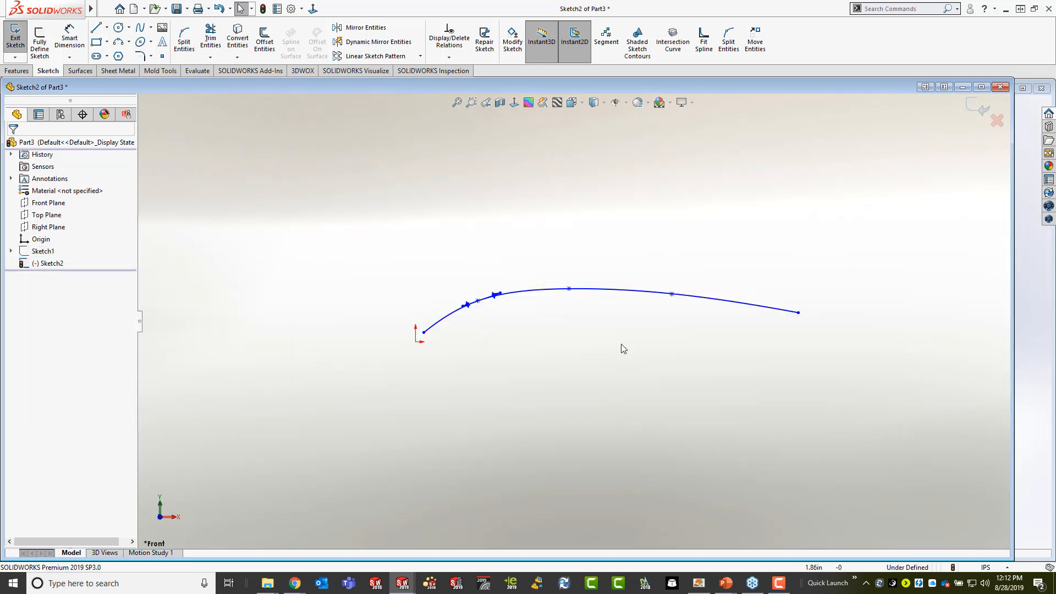
{"action": "left_click", "coordinate": [982, 108]}
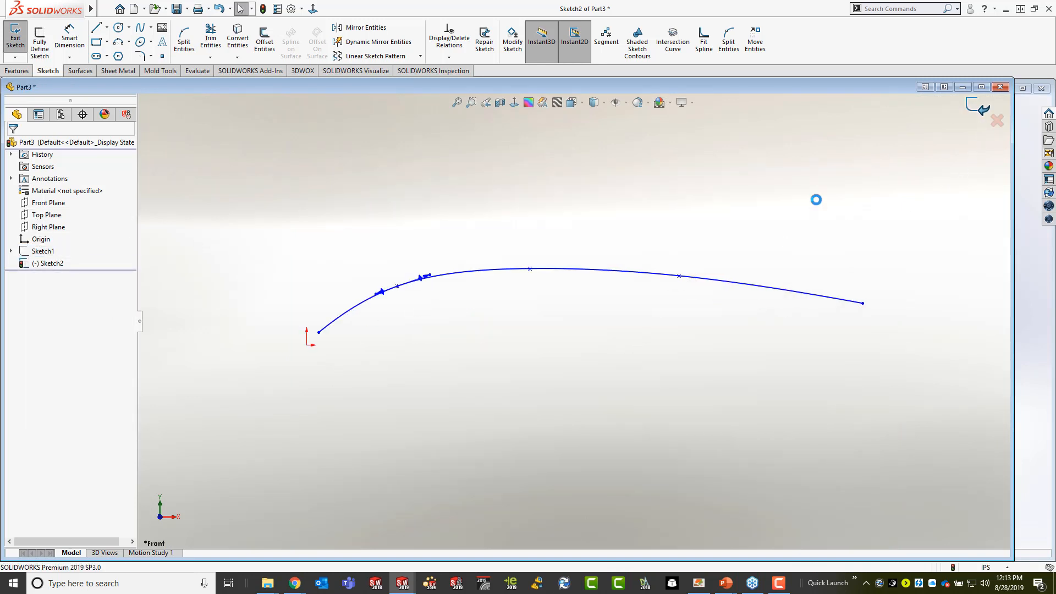
{"action": "left_click", "coordinate": [817, 204]}
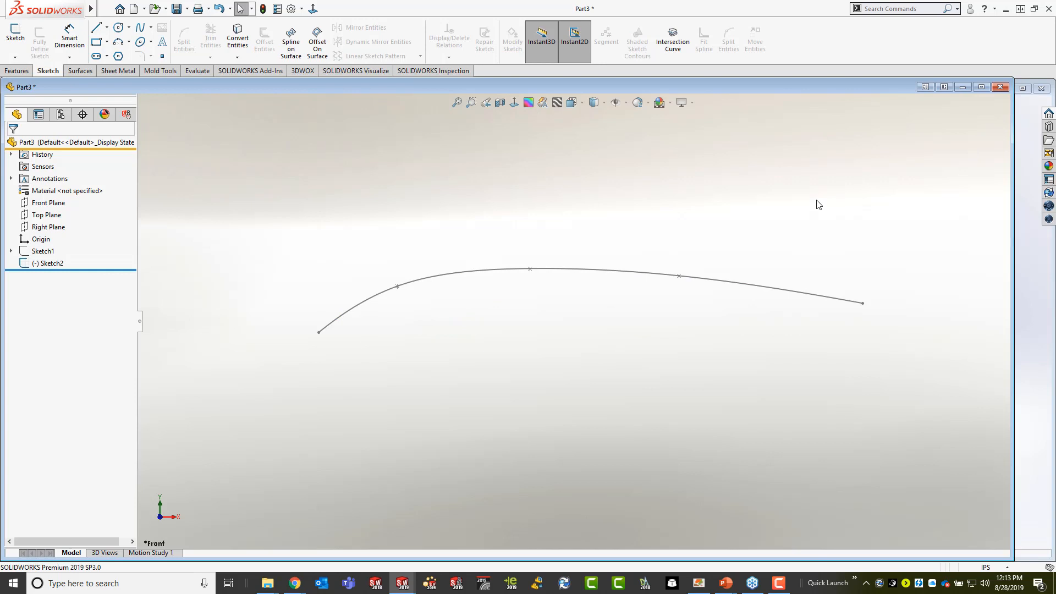
Step: Open the lure body's part from the Rapala assembly and show its picture sketches Sketch1, Sketch2 and Sketch3 around the body
{"action": "left_click", "coordinate": [963, 87]}
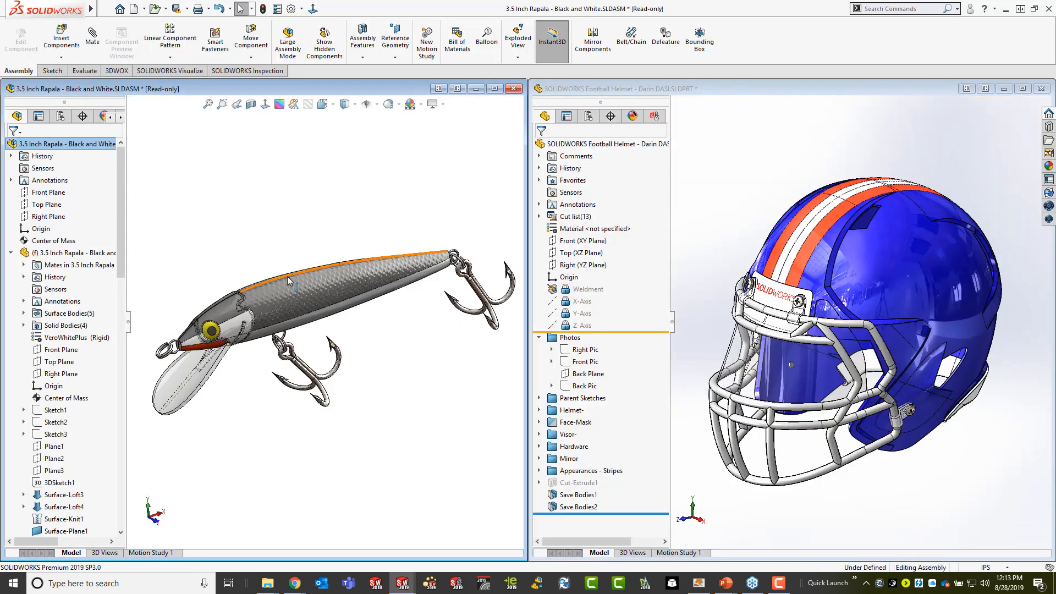
{"action": "left_click", "coordinate": [288, 280]}
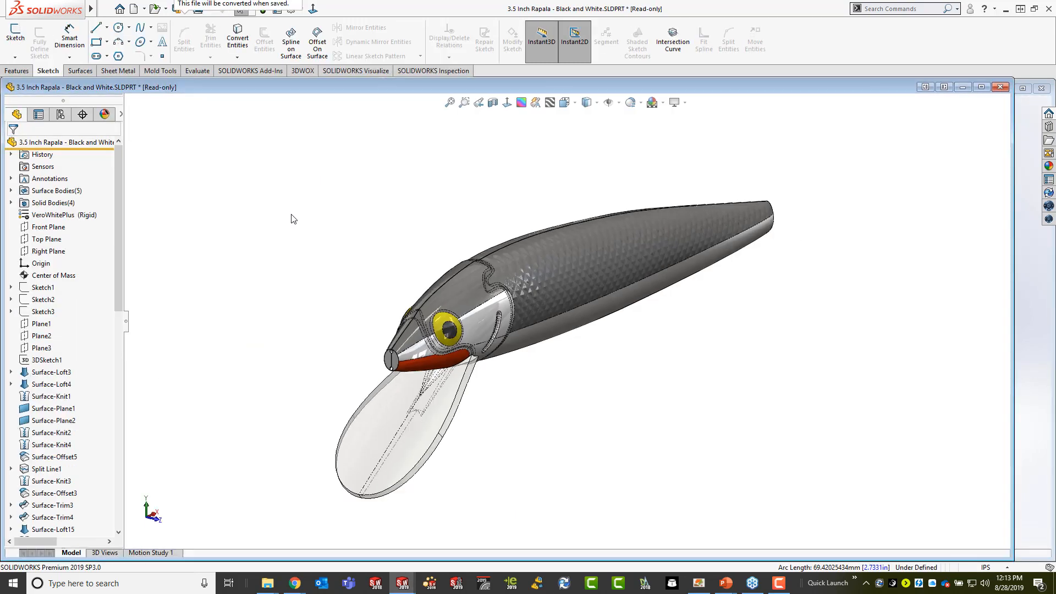
{"action": "left_click", "coordinate": [43, 287]}
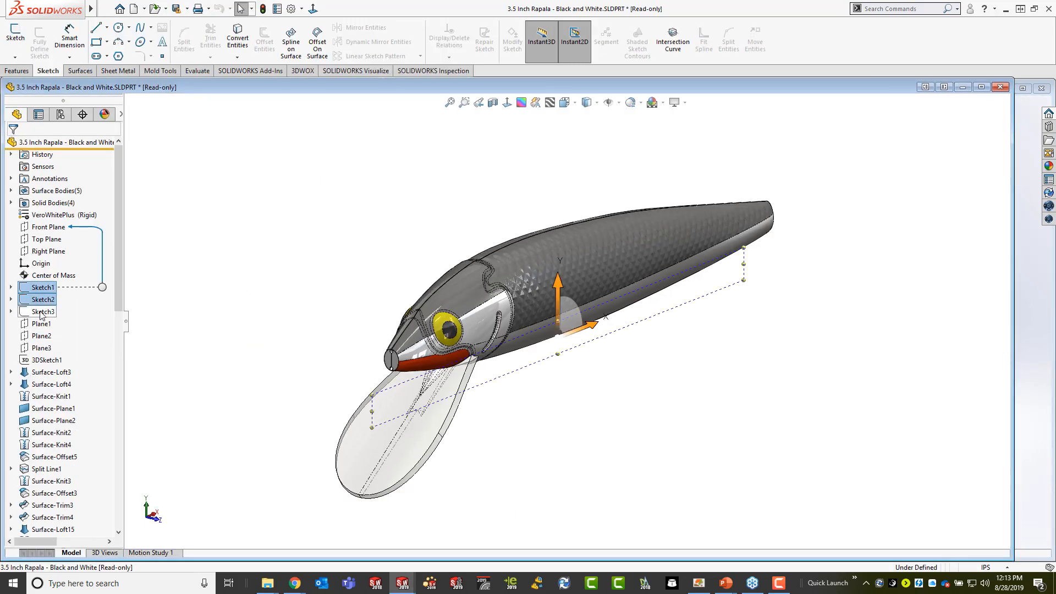
{"action": "left_click", "coordinate": [41, 313], "text": "shift"}
{"action": "left_click", "coordinate": [49, 278]}
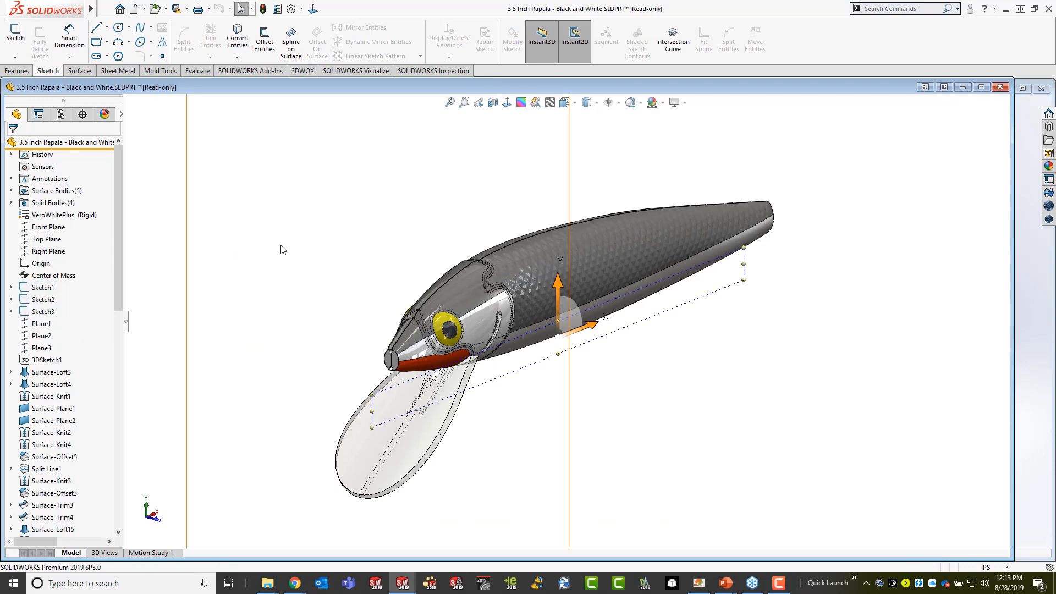
{"action": "key", "text": "f"}
{"action": "mouse_move", "coordinate": [345, 335]}
{"action": "middle_mouse_down"}
{"action": "mouse_move", "coordinate": [377, 297]}
{"action": "mouse_move", "coordinate": [285, 316]}
{"action": "mouse_move", "coordinate": [288, 555]}
{"action": "mouse_move", "coordinate": [276, 413]}
{"action": "mouse_move", "coordinate": [313, 340]}
{"action": "mouse_move", "coordinate": [349, 321]}
{"action": "mouse_move", "coordinate": [334, 344]}
{"action": "middle_mouse_up"}
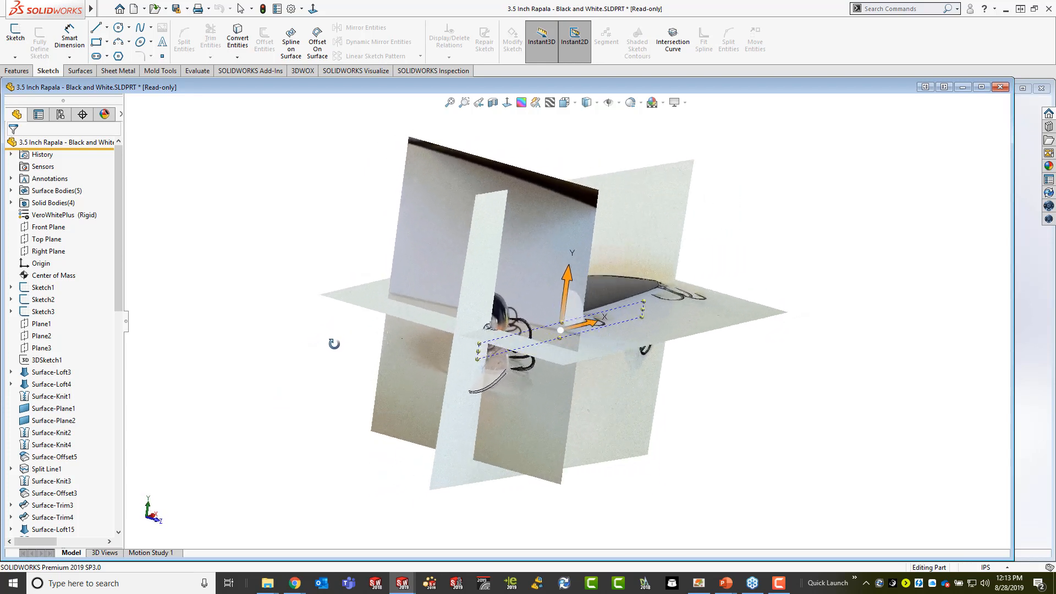
{"action": "scroll", "coordinate": [520, 334], "scroll_direction": "down", "scroll_amount": 6}
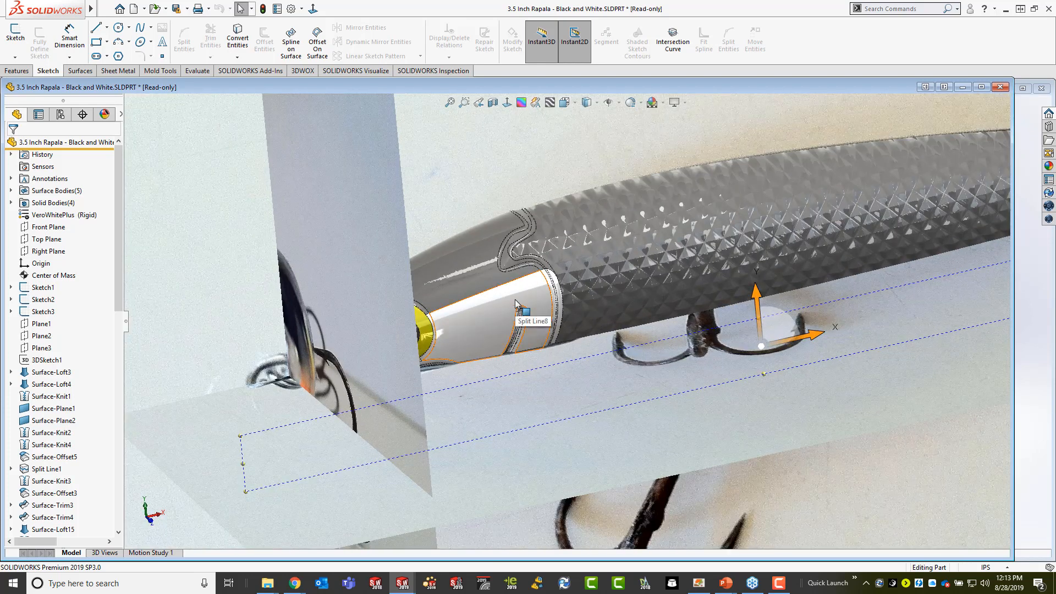
{"action": "scroll", "coordinate": [515, 301], "scroll_direction": "up", "scroll_amount": 3}
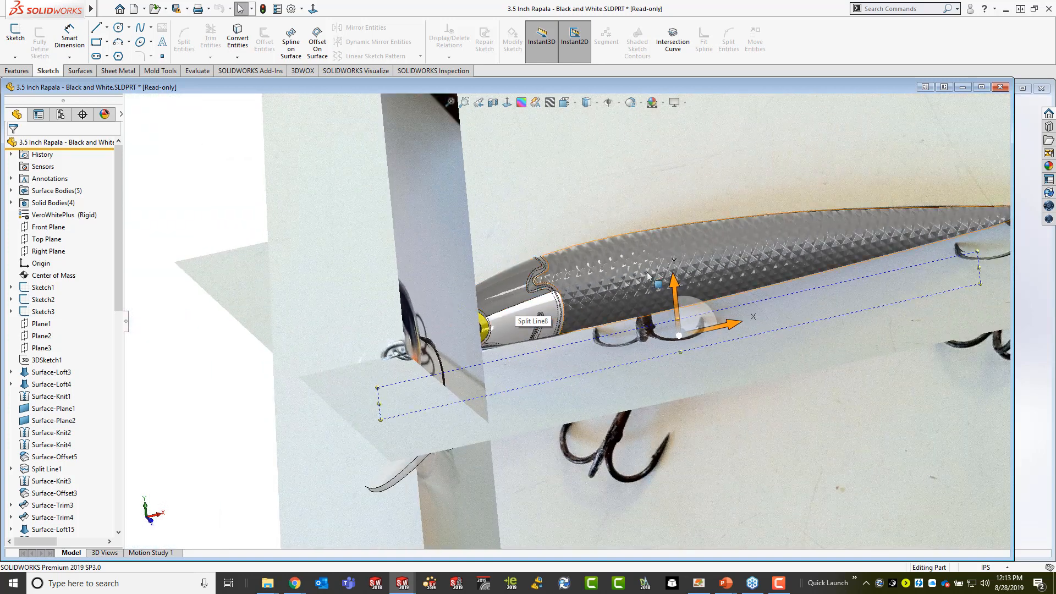
Step: Switch to the football helmet part, maximize its window and show the Right Pic and Front Pic sketches
{"action": "left_click", "coordinate": [1023, 127]}
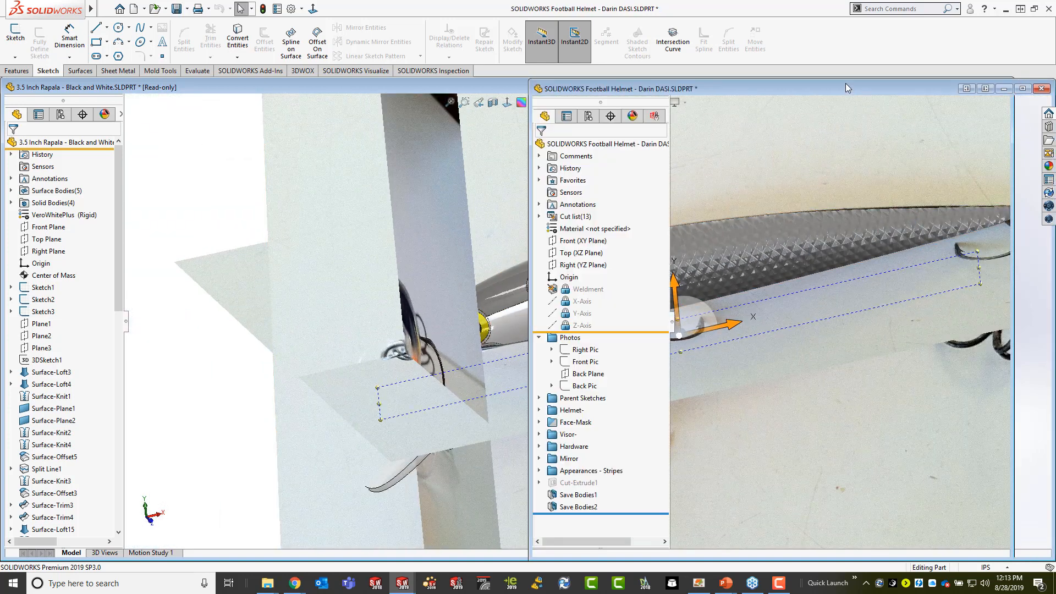
{"action": "double_click", "coordinate": [828, 88]}
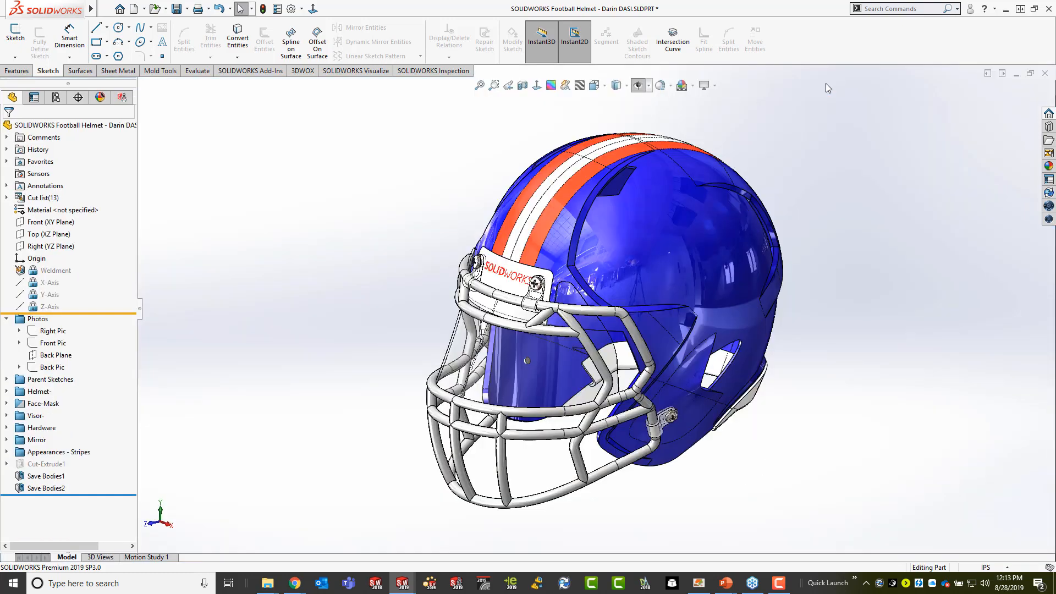
{"action": "middle_click_drag", "start_coordinate": [341, 230], "coordinate": [395, 273]}
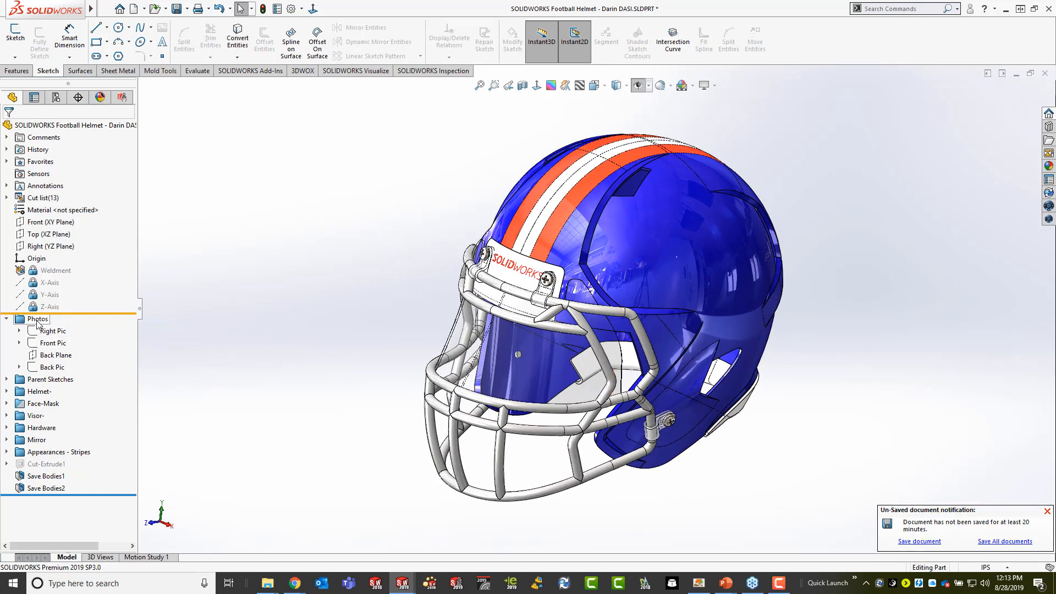
{"action": "left_click", "coordinate": [44, 344]}
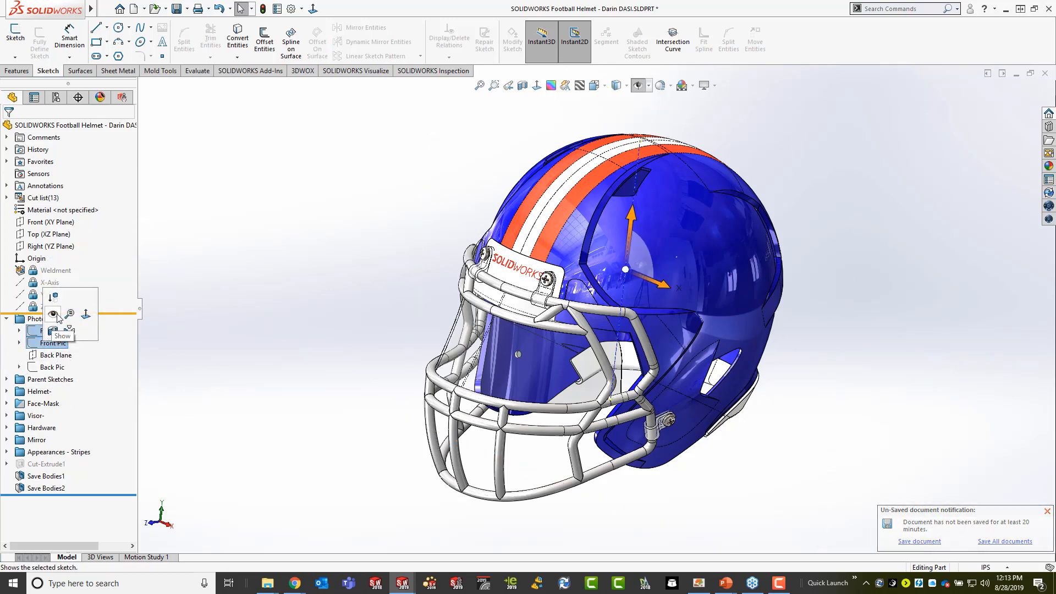
{"action": "left_click", "coordinate": [53, 315]}
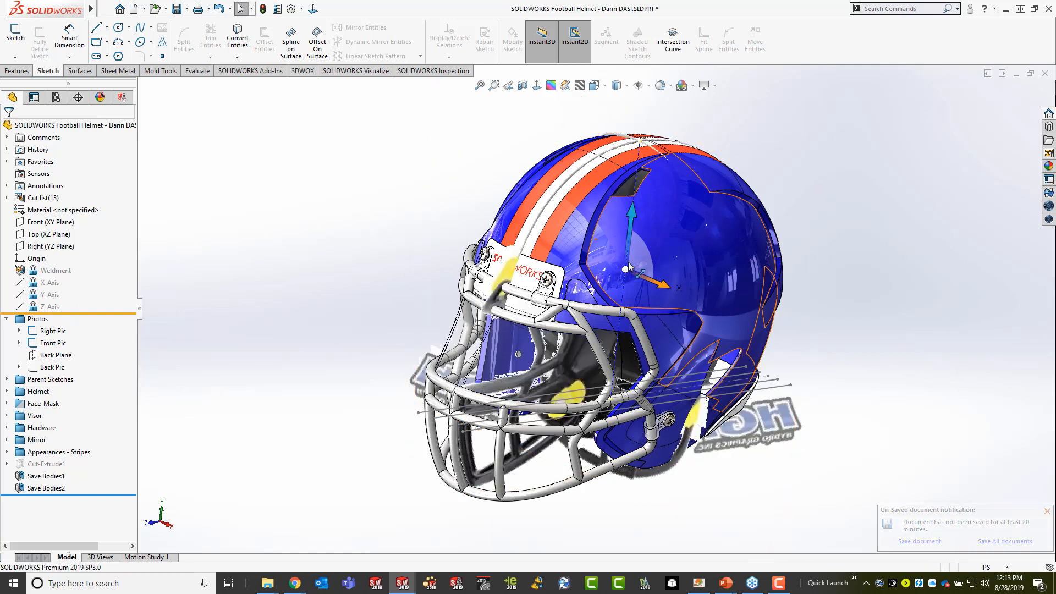
Step: Hide the blue helmet shell to compare the model with its photos, and turn off the display of all item types
{"action": "key", "text": "Tab"}
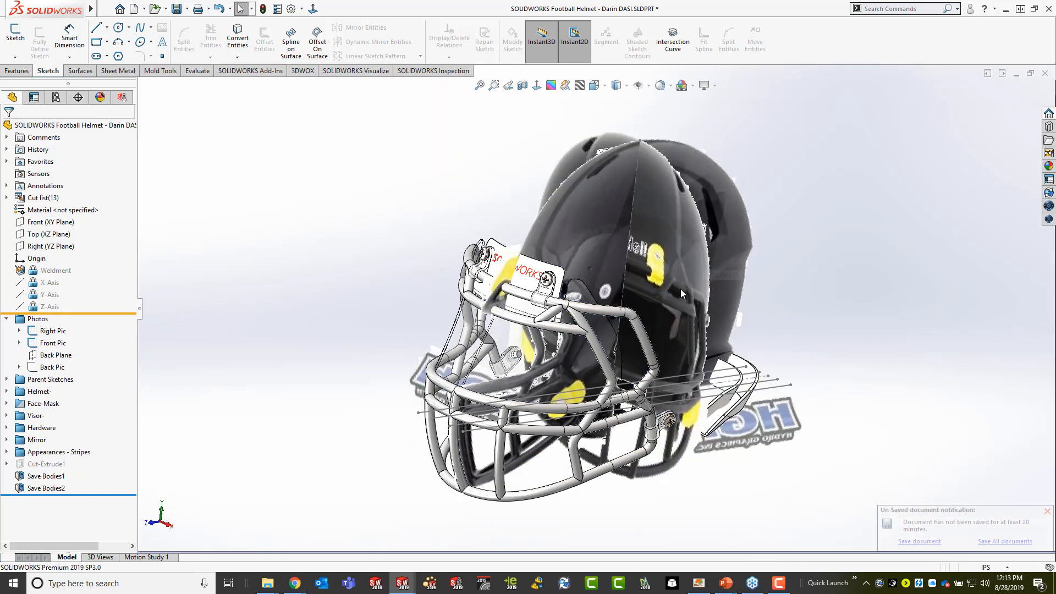
{"action": "middle_click_drag", "start_coordinate": [681, 289], "coordinate": [624, 249]}
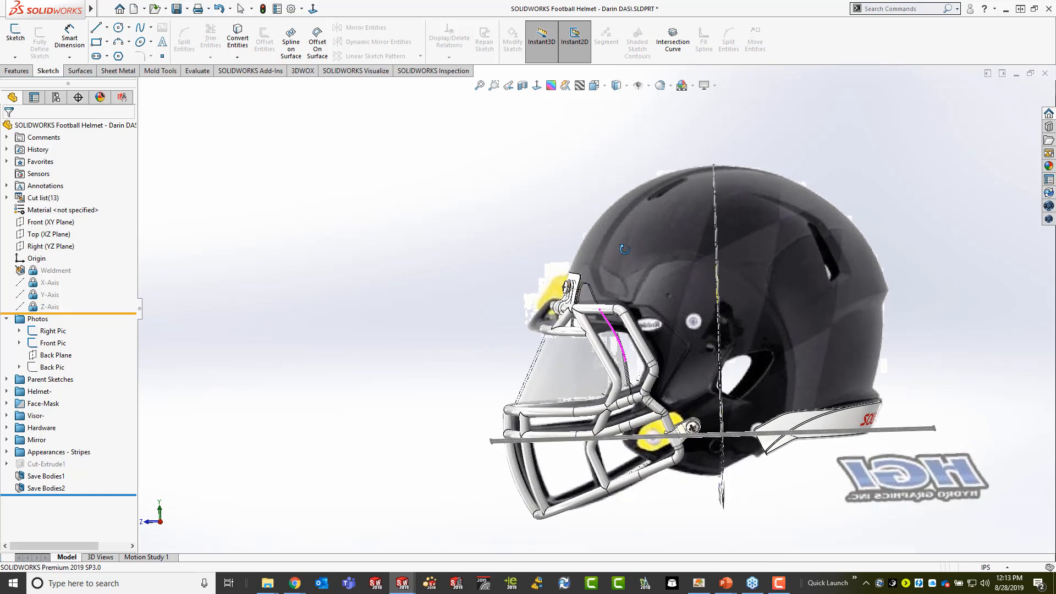
{"action": "mouse_move", "coordinate": [624, 249]}
{"action": "middle_mouse_down"}
{"action": "mouse_move", "coordinate": [712, 236]}
{"action": "mouse_move", "coordinate": [741, 245]}
{"action": "mouse_move", "coordinate": [566, 193]}
{"action": "mouse_move", "coordinate": [651, 247]}
{"action": "mouse_move", "coordinate": [747, 165]}
{"action": "middle_mouse_up"}
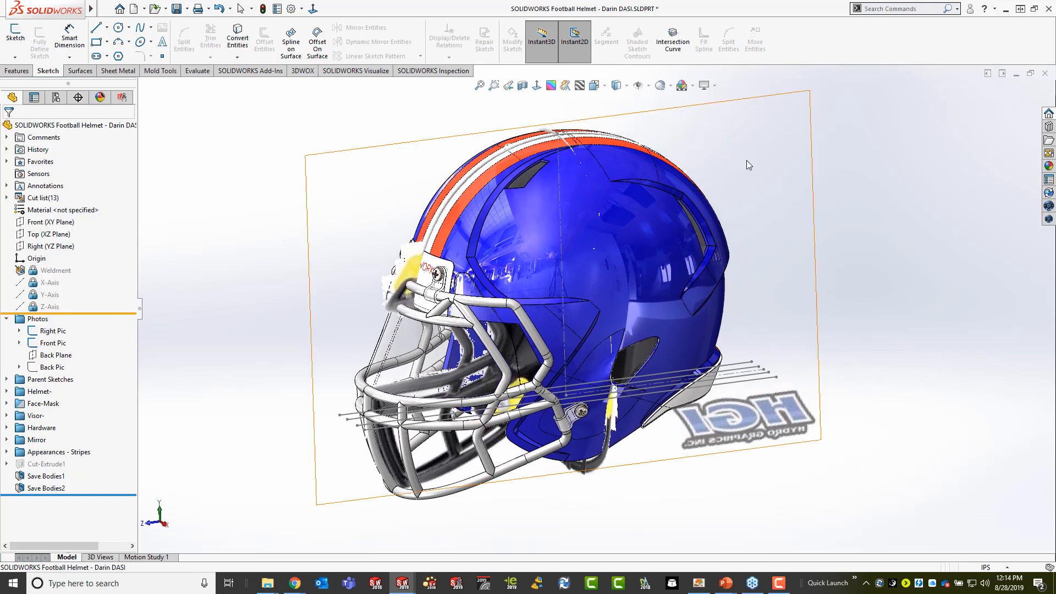
{"action": "left_click", "coordinate": [638, 85]}
{"action": "mouse_move", "coordinate": [763, 320]}
{"action": "middle_mouse_down"}
{"action": "mouse_move", "coordinate": [770, 291]}
{"action": "mouse_move", "coordinate": [754, 280]}
{"action": "mouse_move", "coordinate": [781, 312]}
{"action": "mouse_move", "coordinate": [795, 309]}
{"action": "mouse_move", "coordinate": [797, 269]}
{"action": "mouse_move", "coordinate": [777, 332]}
{"action": "middle_mouse_up"}
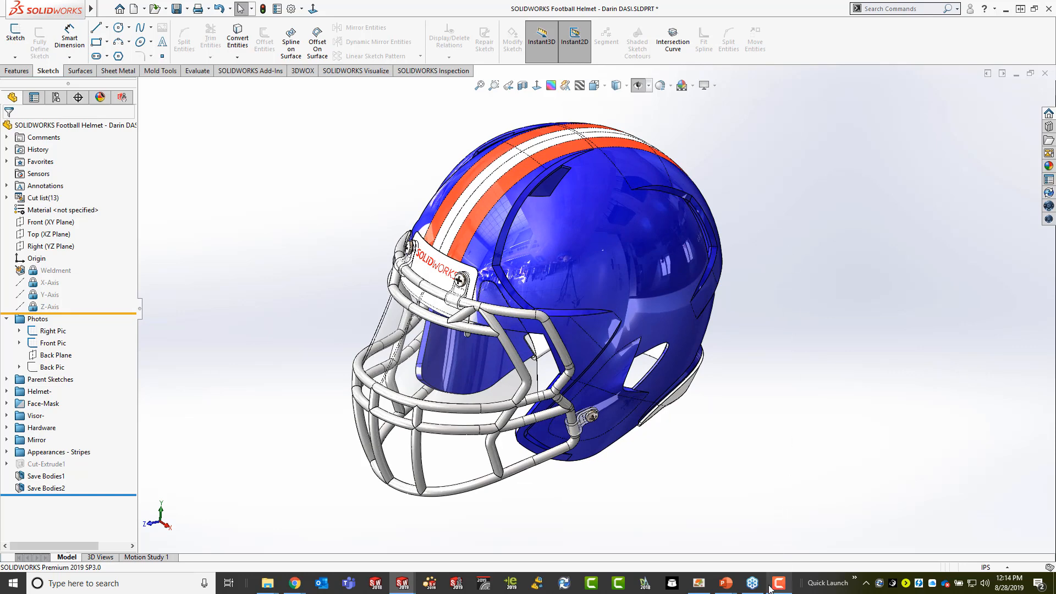
Step: Switch to the PowerPoint slide show and advance to the "Napkin Sketches" slide
{"action": "mouse_move", "coordinate": [735, 584]}
{"action": "left_click", "coordinate": [792, 528]}
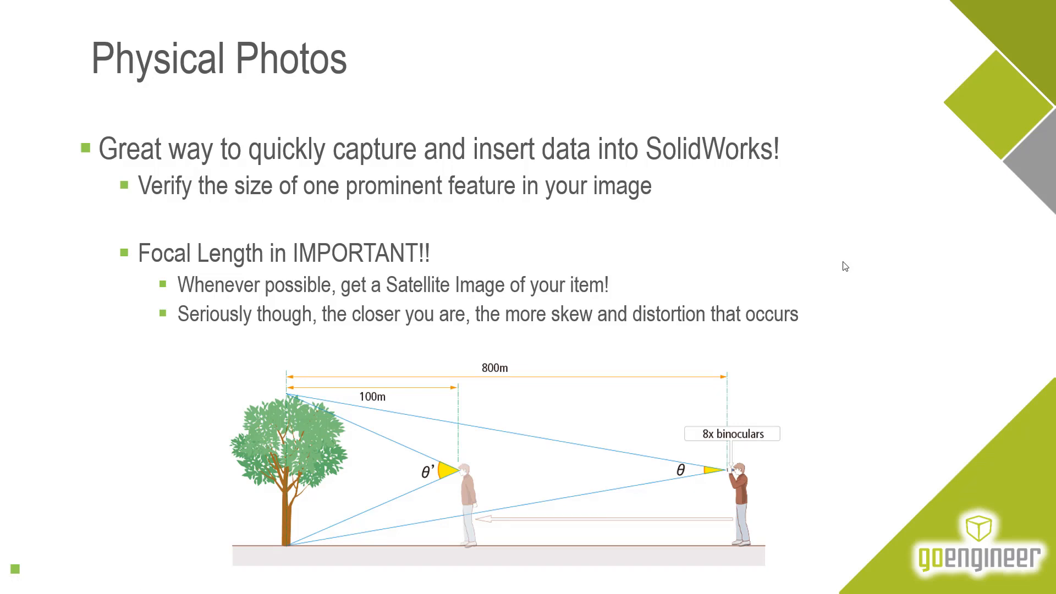
{"action": "key", "text": "Right"}
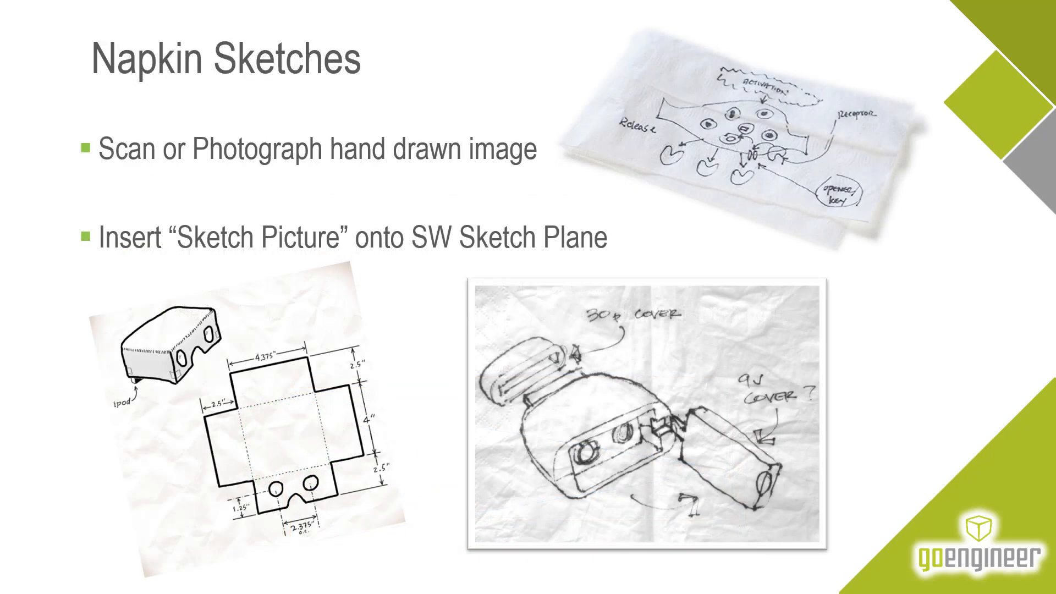
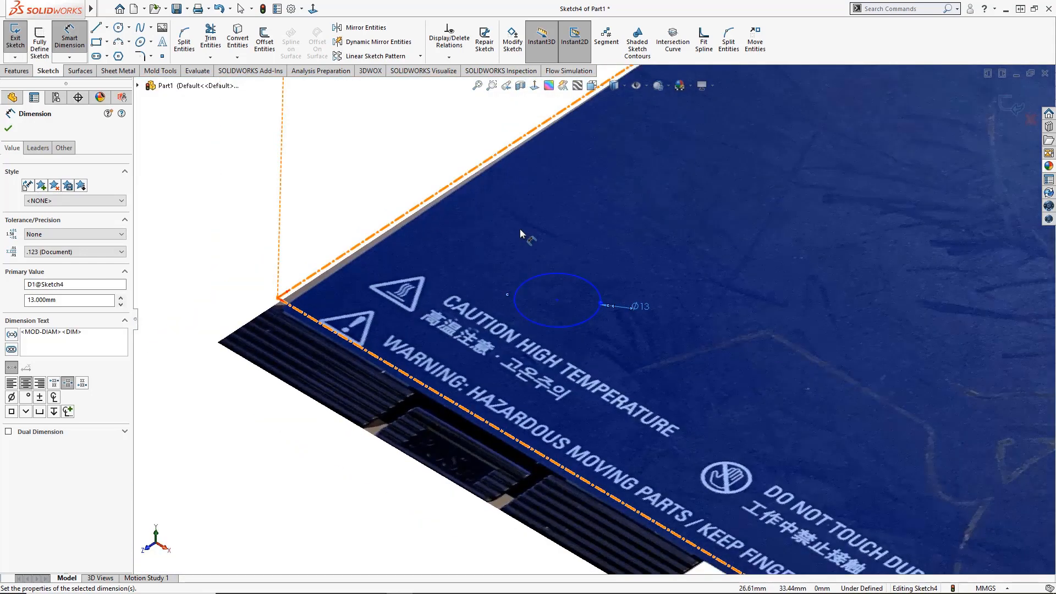
Step: End the dimensioning and move the 13 mm circle away from the plate's corner toward the middle of the build plate
{"action": "key", "text": "Escape"}
{"action": "scroll", "coordinate": [604, 263], "scroll_direction": "up", "scroll_amount": 2}
{"action": "middle_click_drag", "start_coordinate": [672, 242], "coordinate": [496, 269], "text": "ctrl"}
{"action": "left_click_drag", "start_coordinate": [403, 320], "coordinate": [688, 319]}
Step: Extrude the 13 mm circle upward from the build plate as a 44.5 mm blind boss
{"action": "left_click", "coordinate": [16, 70]}
{"action": "left_click", "coordinate": [20, 48]}
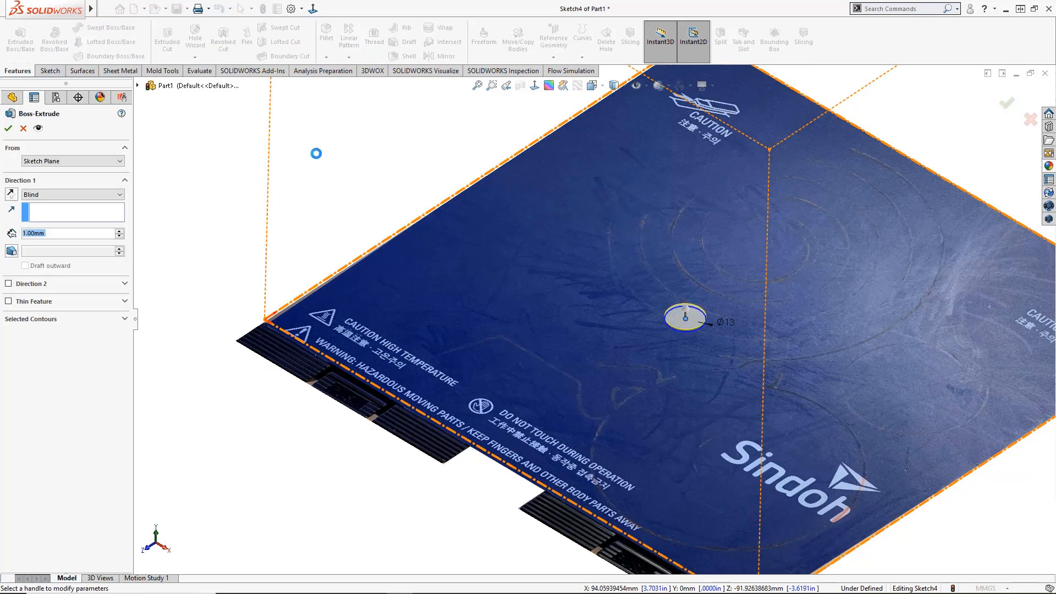
{"action": "type", "text": "44.5"}
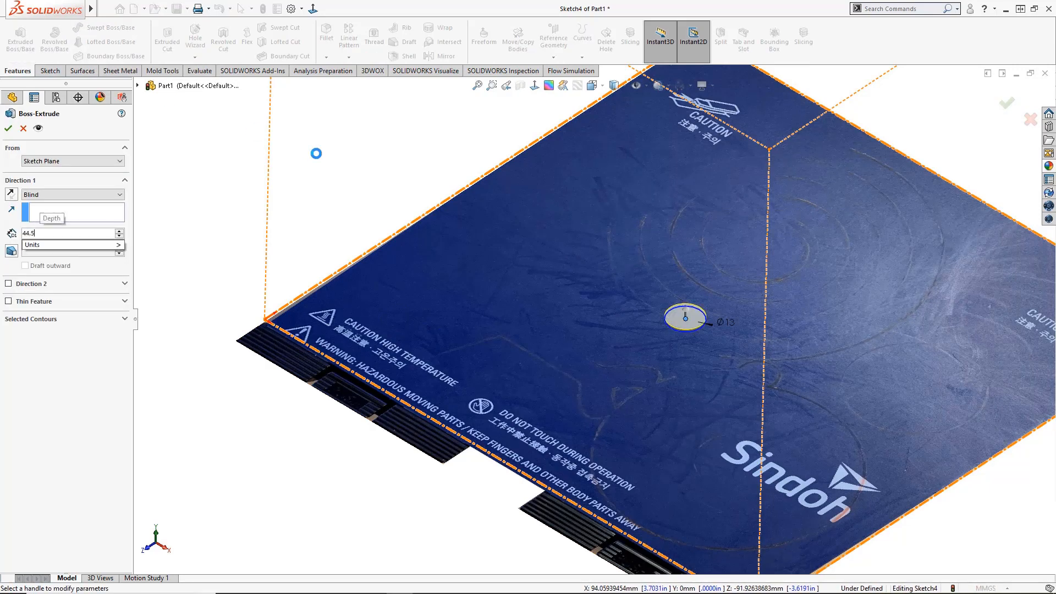
{"action": "key", "text": "Return"}
{"action": "left_click", "coordinate": [6, 129]}
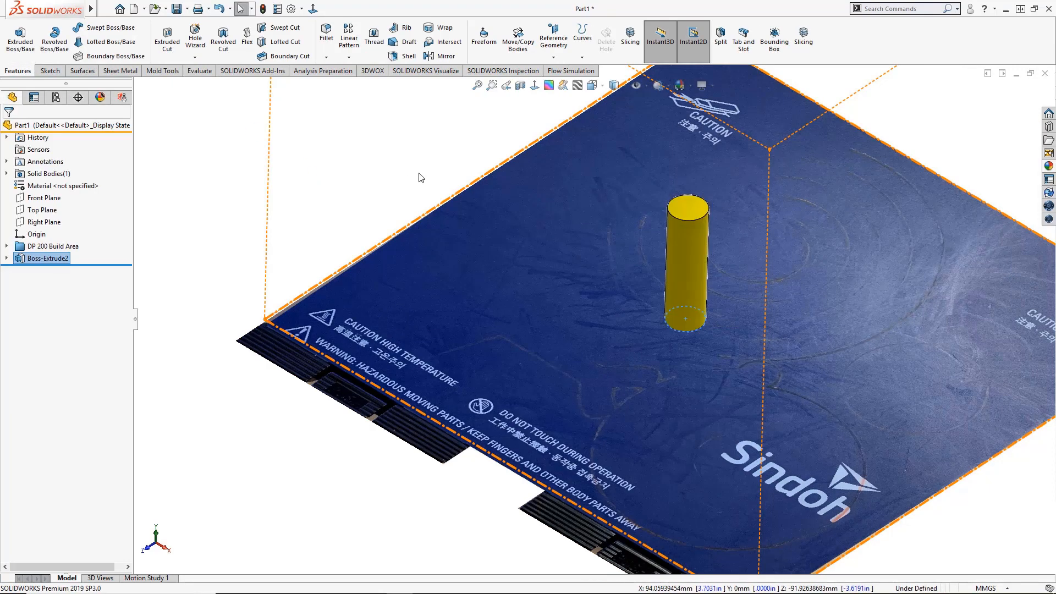
Step: Hide the build plate picture in Sketch2 and the plate outline in Sketch1 of the DP 200 Build Area folder
{"action": "left_click", "coordinate": [7, 247]}
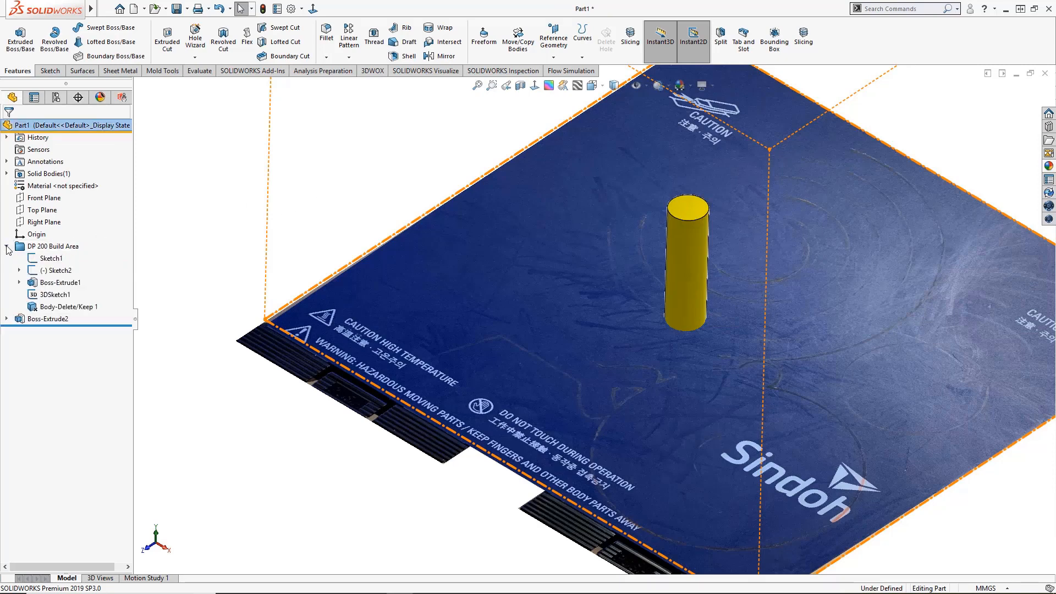
{"action": "left_click", "coordinate": [46, 260]}
{"action": "left_click", "coordinate": [53, 307]}
{"action": "left_click", "coordinate": [40, 272]}
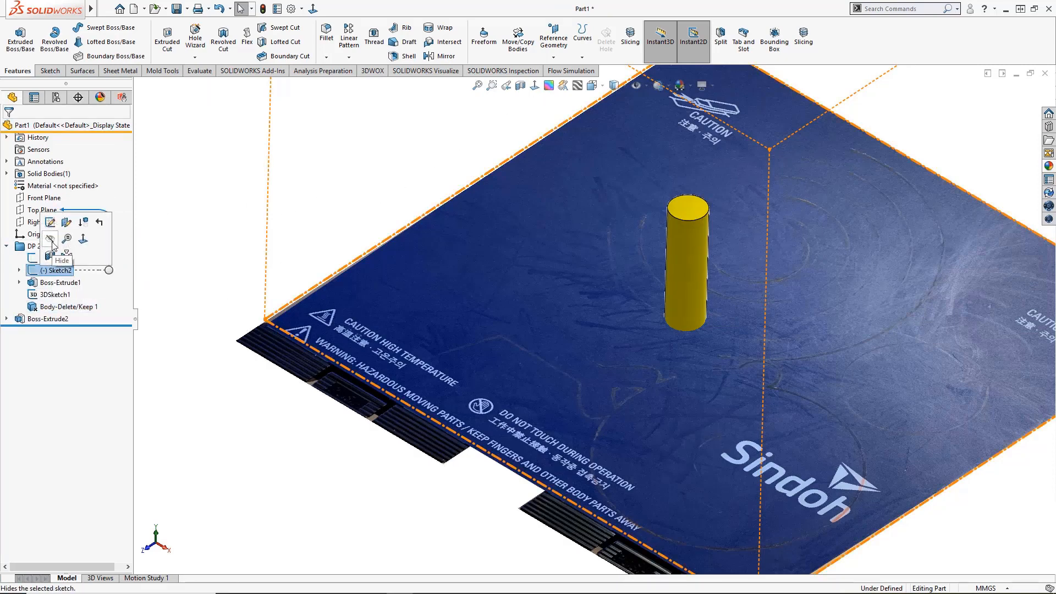
{"action": "left_click", "coordinate": [53, 241]}
{"action": "left_click", "coordinate": [54, 270]}
{"action": "left_click", "coordinate": [43, 258]}
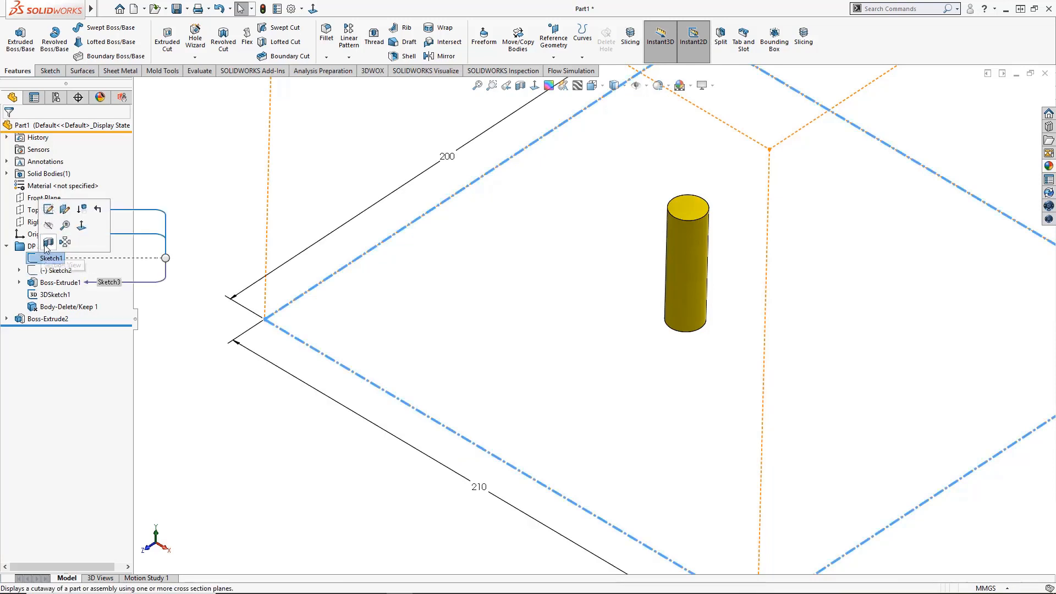
{"action": "left_click", "coordinate": [50, 228]}
Step: Start a new sketch on the bottom end face of the cylinder
{"action": "mouse_move", "coordinate": [483, 235]}
{"action": "middle_mouse_down"}
{"action": "mouse_move", "coordinate": [612, 214]}
{"action": "mouse_move", "coordinate": [649, 183]}
{"action": "mouse_move", "coordinate": [583, 273]}
{"action": "mouse_move", "coordinate": [639, 69]}
{"action": "mouse_move", "coordinate": [649, 229]}
{"action": "middle_mouse_up"}
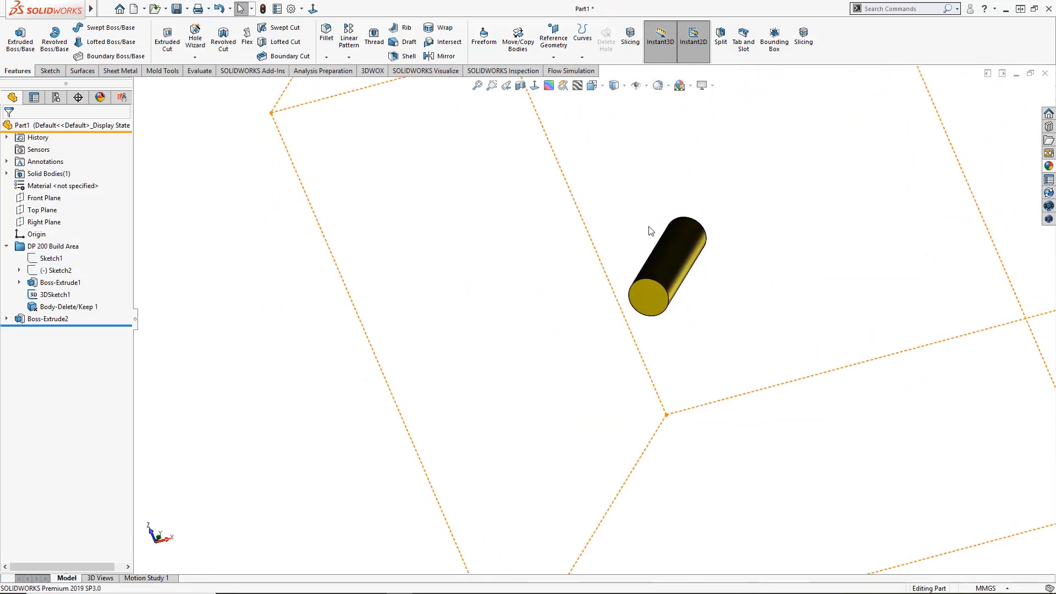
{"action": "scroll", "coordinate": [664, 298], "scroll_direction": "down", "scroll_amount": 7}
{"action": "left_click", "coordinate": [547, 252]}
{"action": "left_click", "coordinate": [593, 170]}
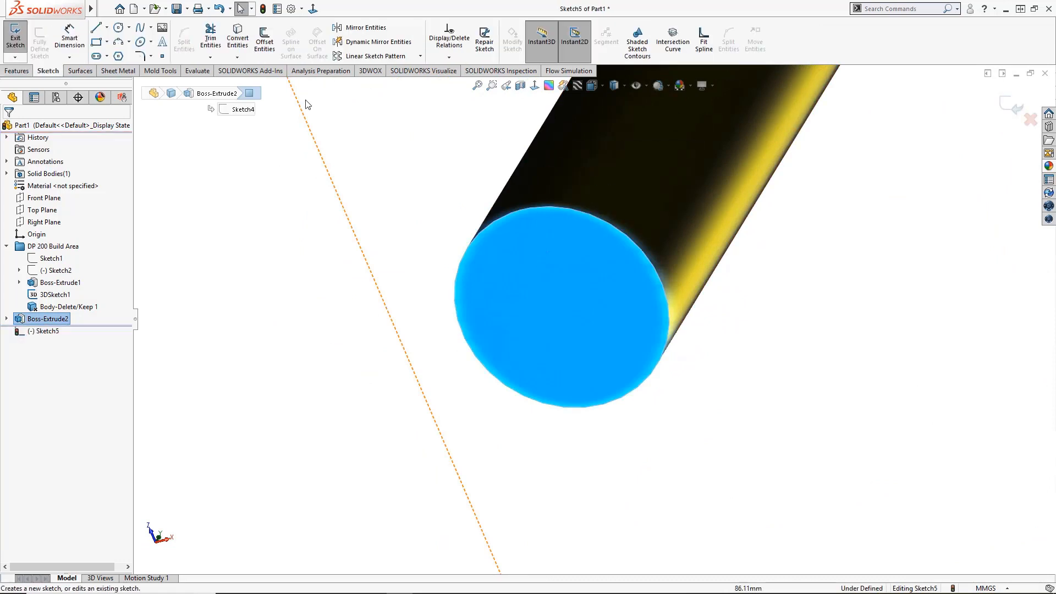
Step: Offset the bottom face's edge inward by 1.5 mm and cut-extrude the resulting circle 1 mm into the cylinder
{"action": "left_click", "coordinate": [264, 38]}
{"action": "left_click", "coordinate": [48, 185]}
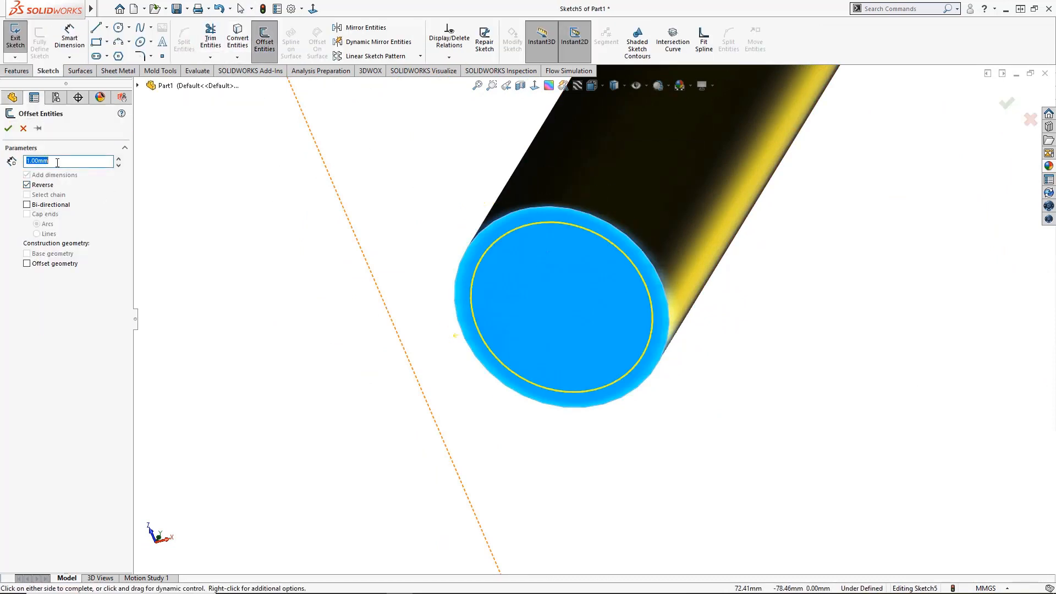
{"action": "type", "text": "2"}
{"action": "key", "text": "Return"}
{"action": "type", "text": "1."}
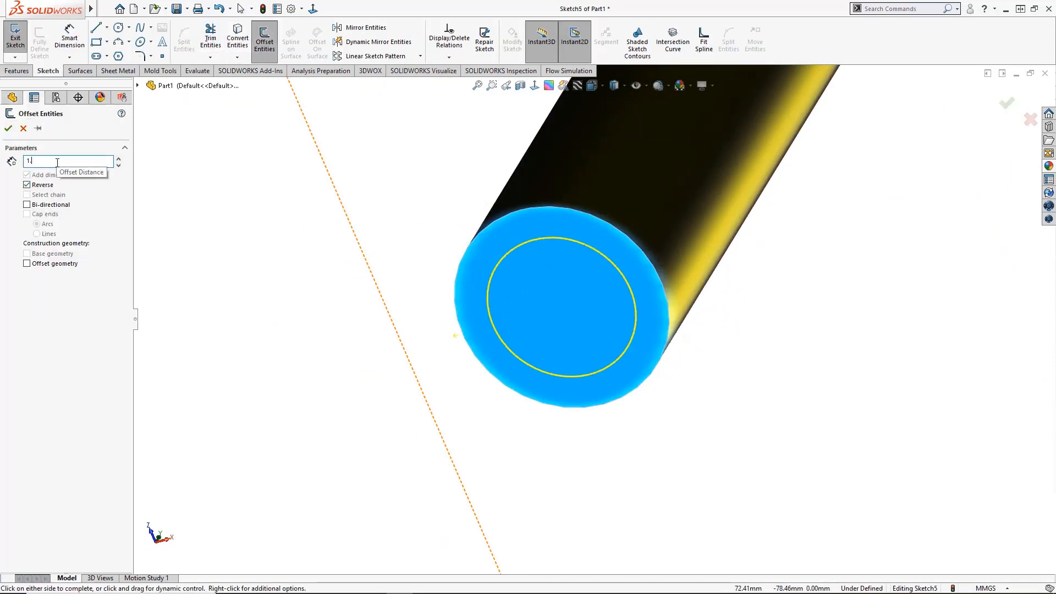
{"action": "type", "text": "5"}
{"action": "key", "text": "Return"}
{"action": "left_click", "coordinate": [632, 393]}
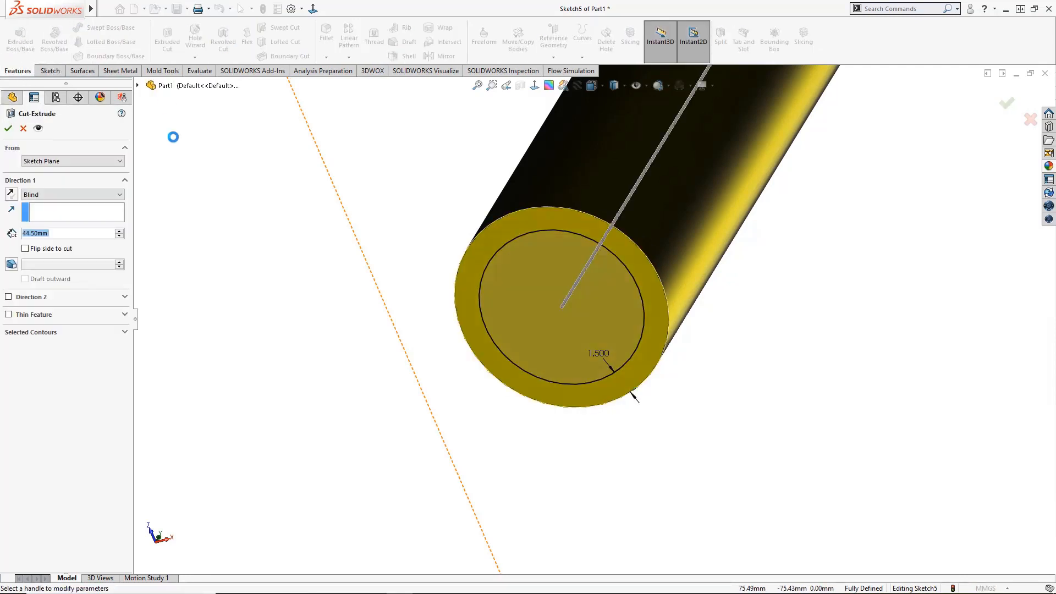
{"action": "key", "text": "Return"}
Step: Start a sketch on the recessed bottom face and draw a circle of about 1.48 mm radius near its centre
{"action": "left_click", "coordinate": [536, 284]}
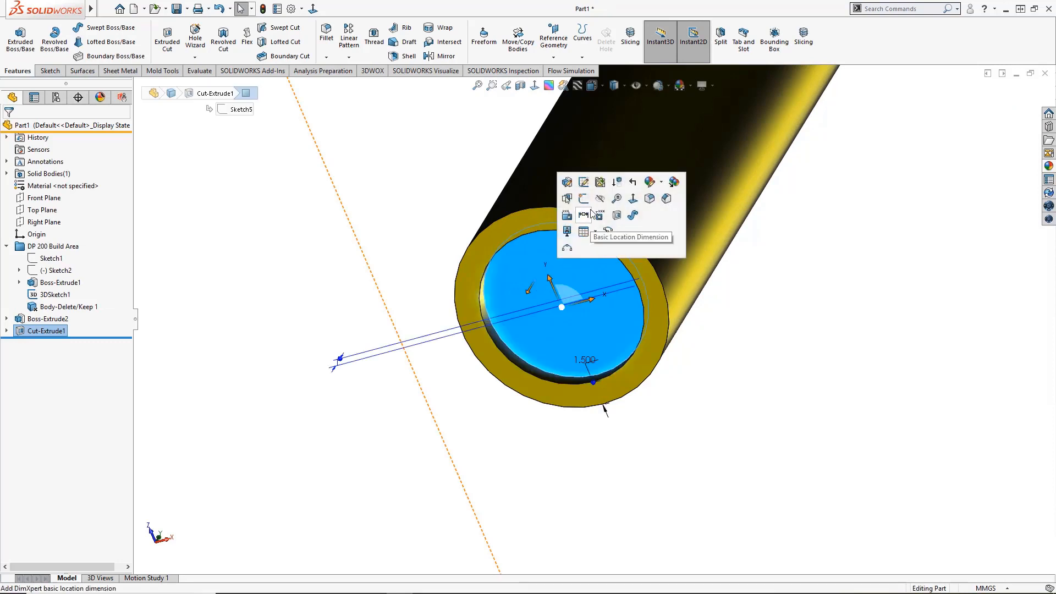
{"action": "left_click", "coordinate": [584, 198]}
{"action": "left_click", "coordinate": [118, 27]}
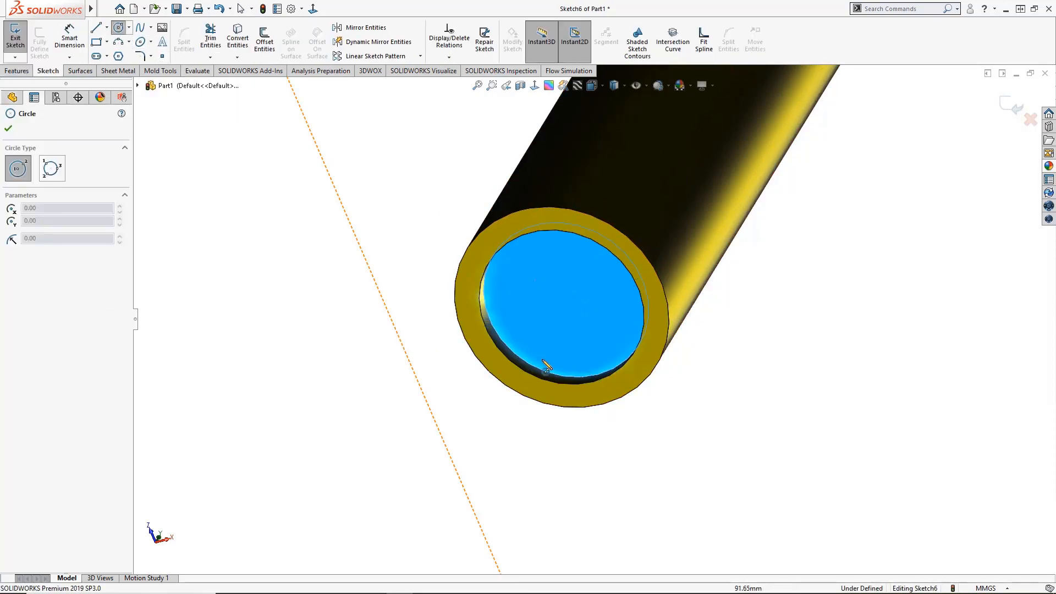
{"action": "left_click", "coordinate": [567, 300]}
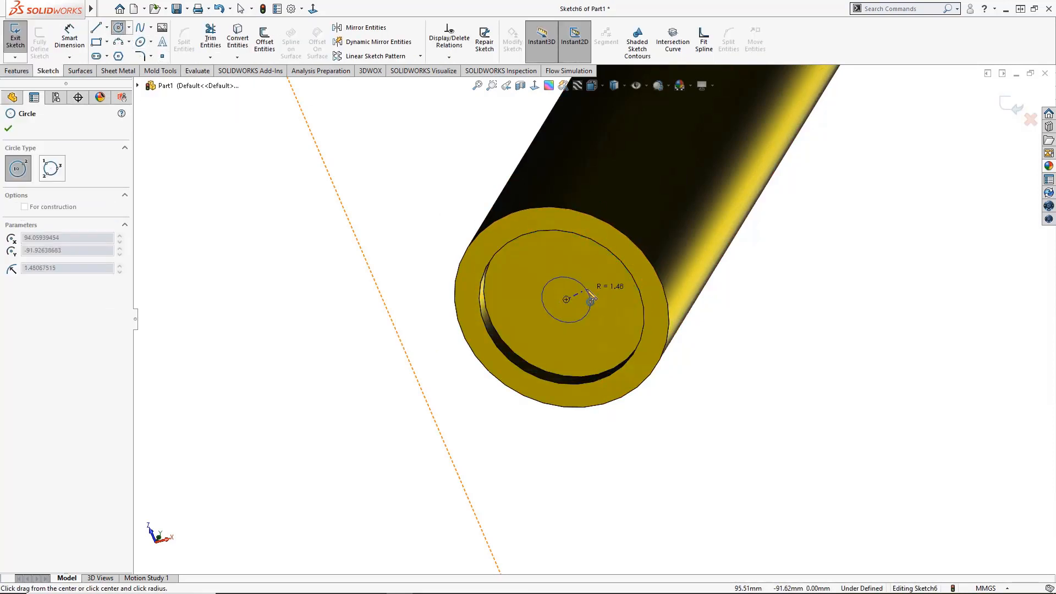
{"action": "left_click", "coordinate": [589, 290]}
Step: Dimension the small circle on the recessed face with a diameter of 3.3 mm
{"action": "right_click", "coordinate": [609, 246]}
{"action": "left_click", "coordinate": [737, 210]}
{"action": "left_click", "coordinate": [586, 284]}
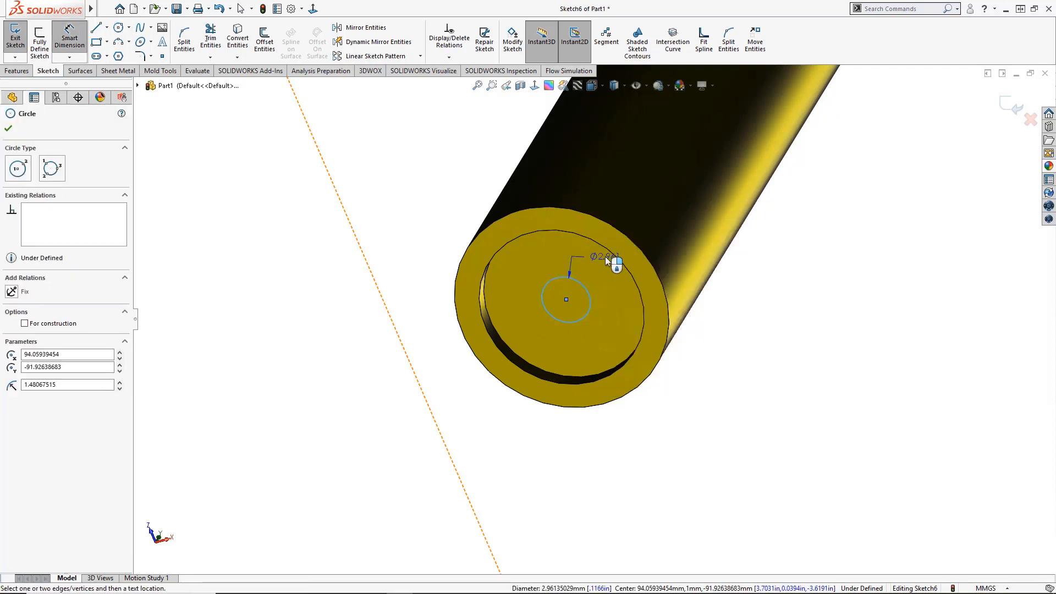
{"action": "left_click", "coordinate": [613, 262]}
{"action": "type", "text": "3.3"}
{"action": "key", "text": "Return"}
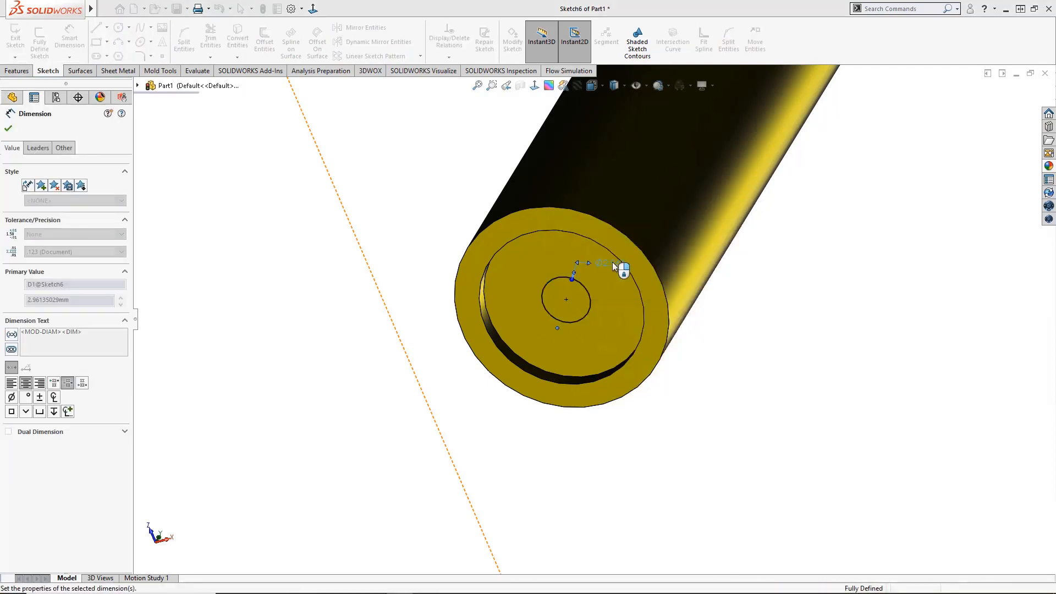
Step: Cut-extrude the 3.3 mm circle 23 mm deep into the cylinder from the recessed face
{"action": "left_click", "coordinate": [20, 72]}
{"action": "left_click", "coordinate": [167, 41]}
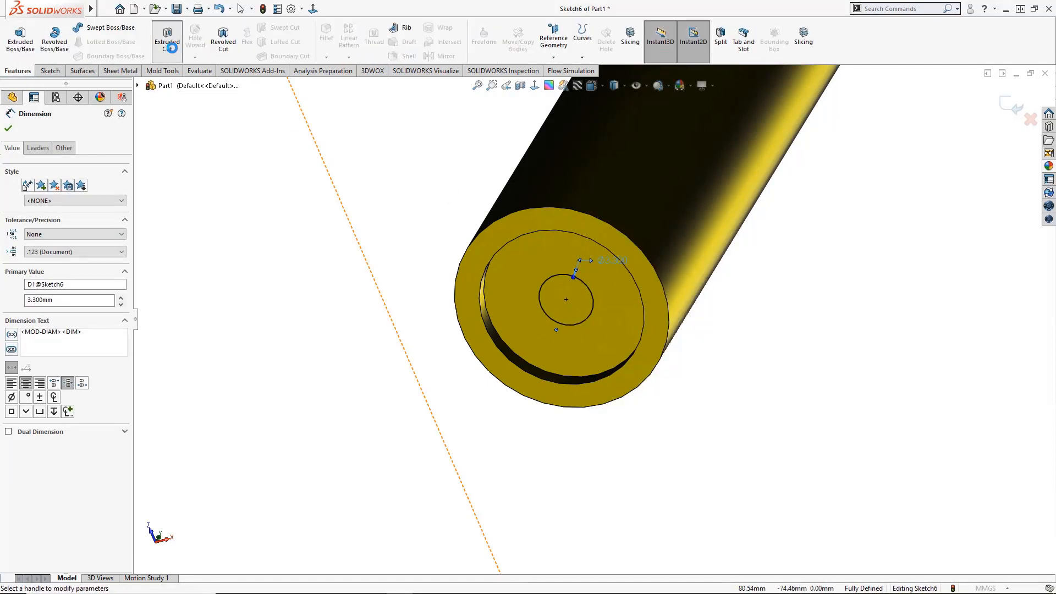
{"action": "left_click_drag", "start_coordinate": [573, 292], "coordinate": [671, 126]}
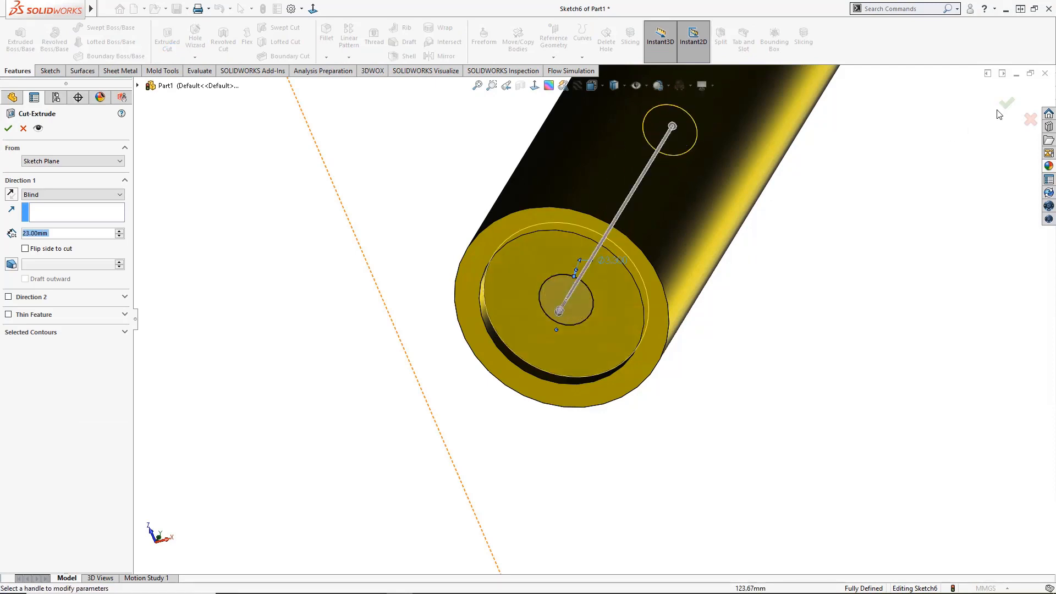
{"action": "left_click", "coordinate": [1005, 104]}
{"action": "left_click", "coordinate": [776, 286]}
Step: Move the cylinder body upward along Y by about 108.26 mm, clear of the build plate
{"action": "scroll", "coordinate": [777, 286], "scroll_direction": "down", "scroll_amount": 5}
{"action": "middle_click_drag", "start_coordinate": [752, 288], "coordinate": [774, 387]}
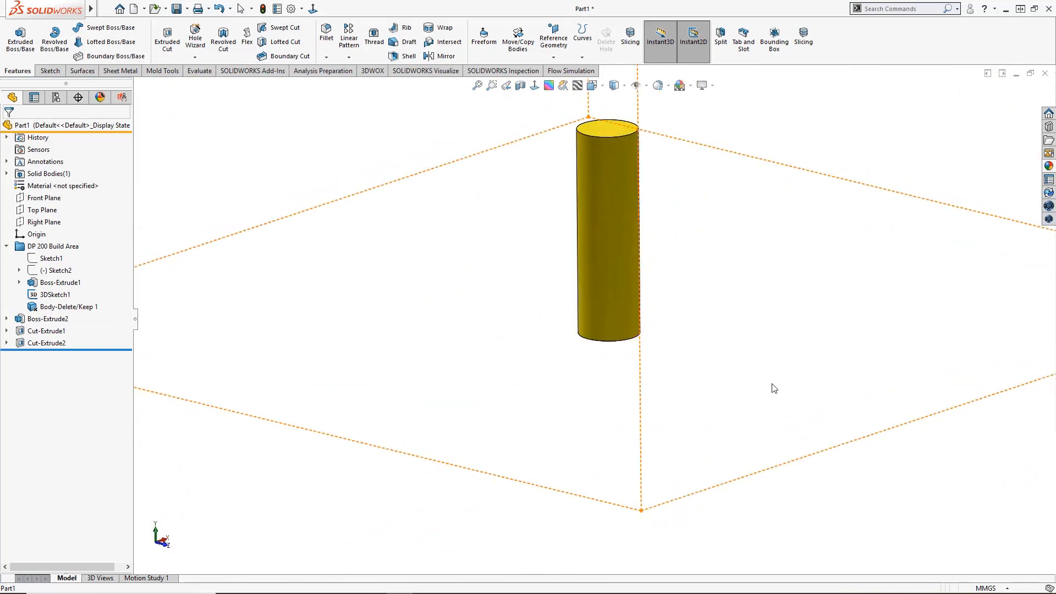
{"action": "scroll", "coordinate": [773, 386], "scroll_direction": "up", "scroll_amount": 6}
{"action": "middle_click_drag", "start_coordinate": [712, 254], "coordinate": [717, 335], "text": "ctrl"}
{"action": "middle_click_drag", "start_coordinate": [705, 287], "coordinate": [701, 320]}
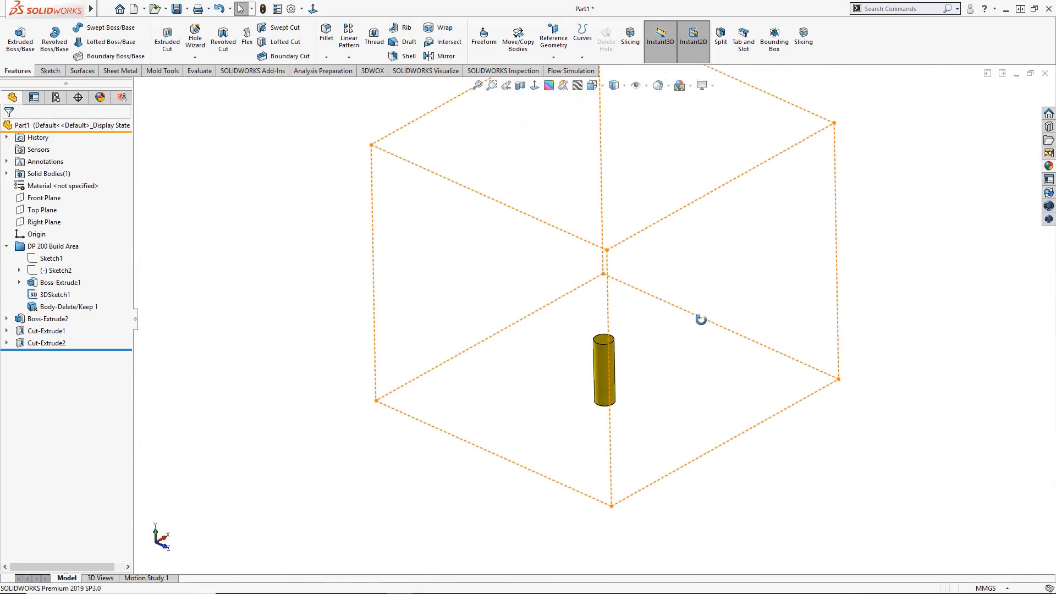
{"action": "left_click", "coordinate": [529, 47]}
{"action": "left_click", "coordinate": [601, 368]}
{"action": "left_click_drag", "start_coordinate": [603, 325], "coordinate": [602, 196]}
{"action": "middle_click_drag", "start_coordinate": [633, 311], "coordinate": [660, 242]}
{"action": "left_click_drag", "start_coordinate": [618, 163], "coordinate": [620, 141]}
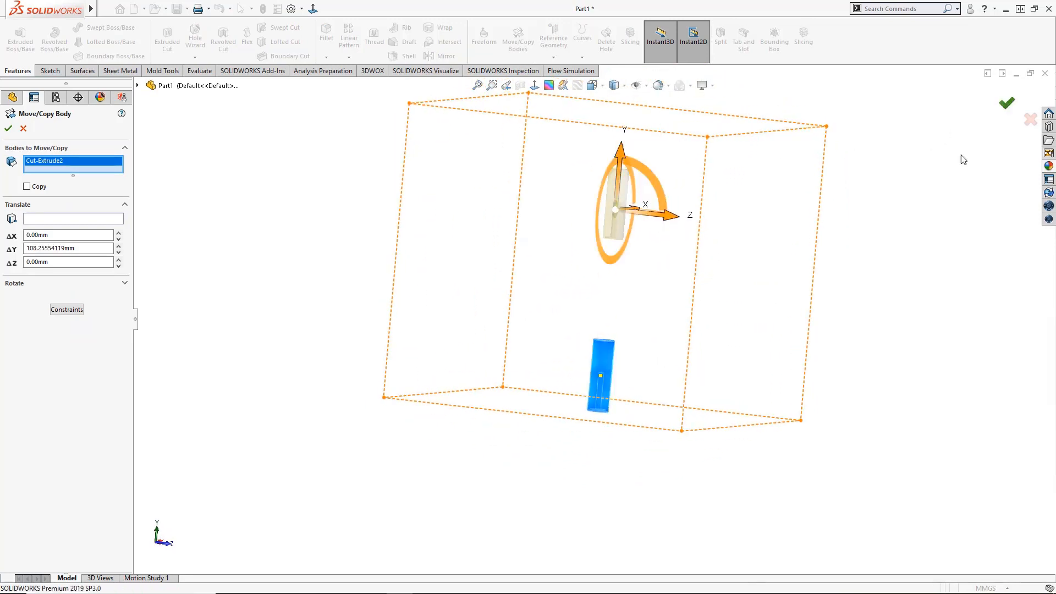
{"action": "key", "text": "Return"}
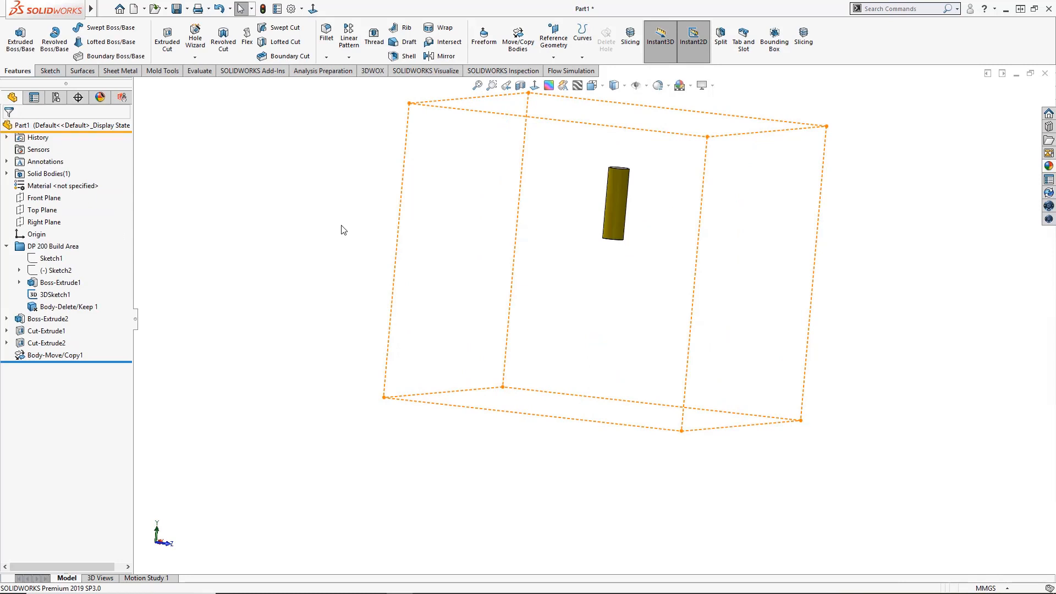
Step: Create a reference plane parallel to the Right Plane, offset about 94.12 mm into the build area
{"action": "left_click", "coordinate": [48, 225]}
{"action": "middle_click_drag", "start_coordinate": [288, 236], "coordinate": [224, 259]}
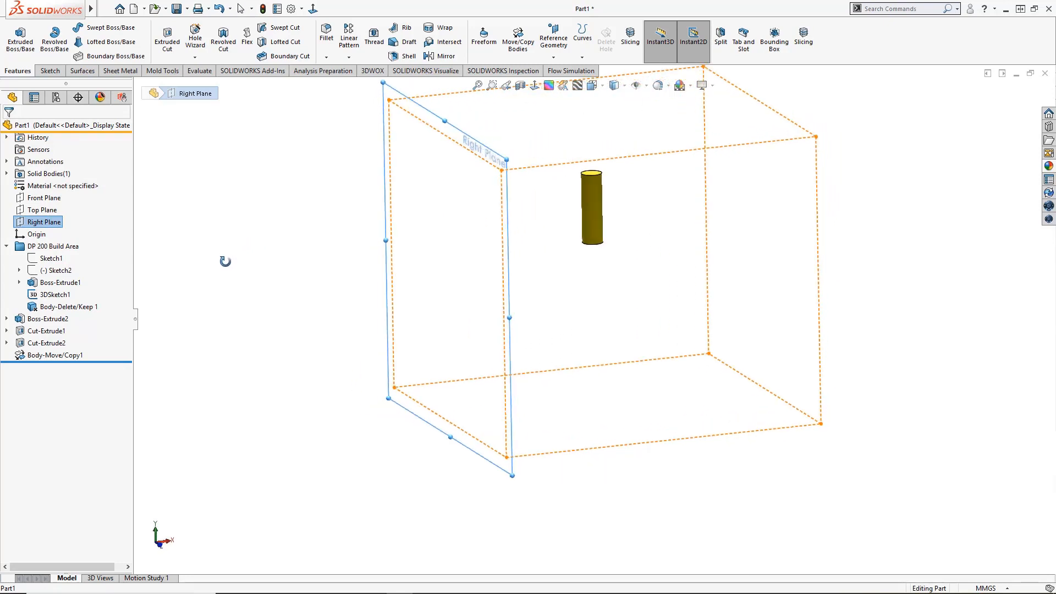
{"action": "left_click_drag", "start_coordinate": [465, 212], "coordinate": [537, 212], "text": "ctrl"}
{"action": "left_click", "coordinate": [1007, 105]}
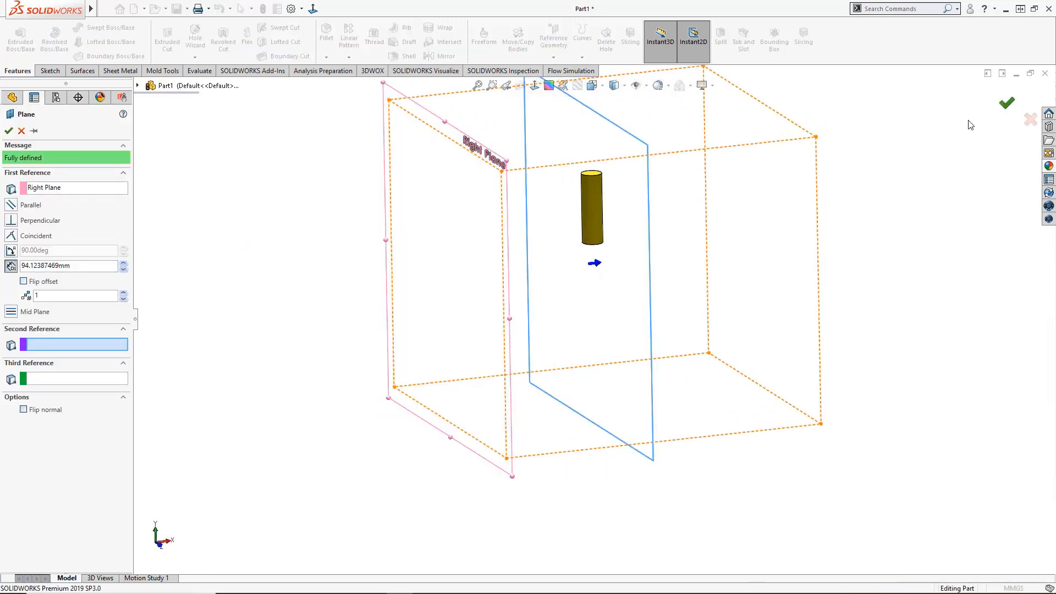
Step: Start a sketch on the new offset plane and view it face-on around the cylinder
{"action": "left_click", "coordinate": [649, 204]}
{"action": "left_click", "coordinate": [700, 130]}
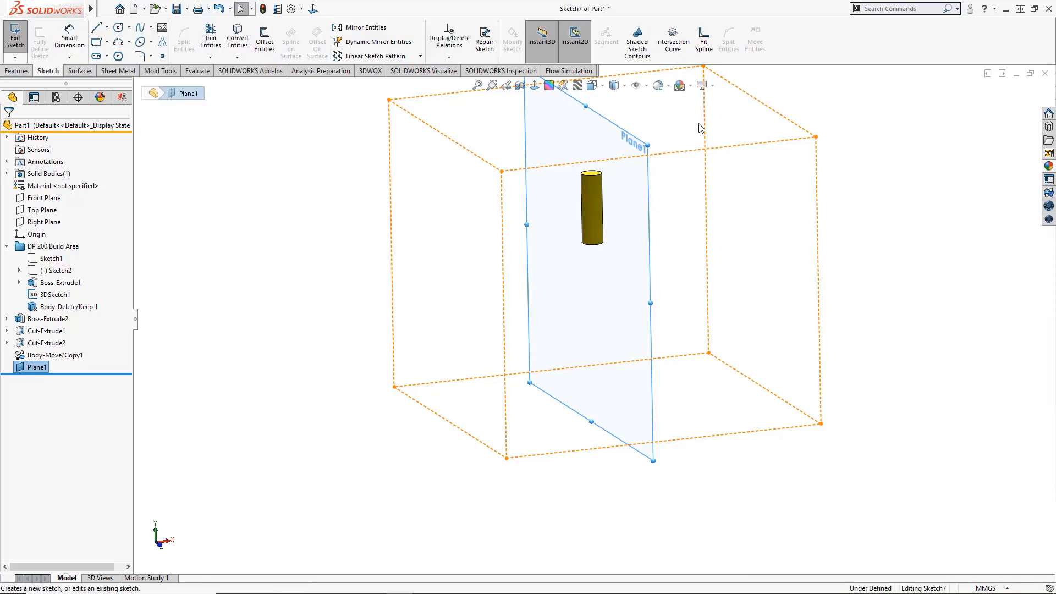
{"action": "left_click", "coordinate": [534, 86]}
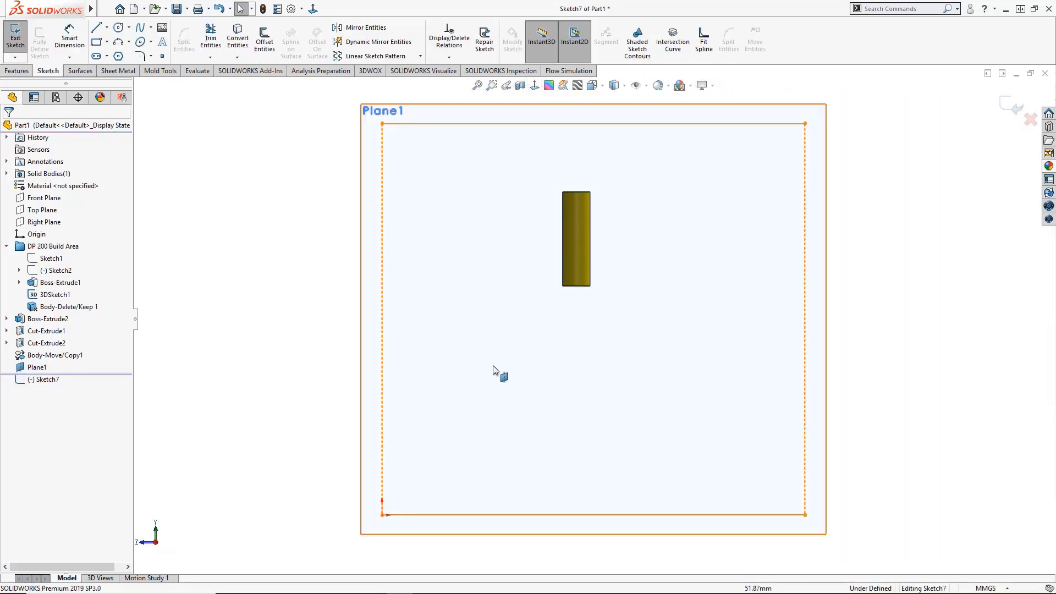
{"action": "scroll", "coordinate": [579, 220], "scroll_direction": "down", "scroll_amount": 2}
Step: Sketch a vertical line alongside the cylinder, continuing below its bottom edge into an S-curve of two tangent arcs
{"action": "left_click", "coordinate": [96, 28]}
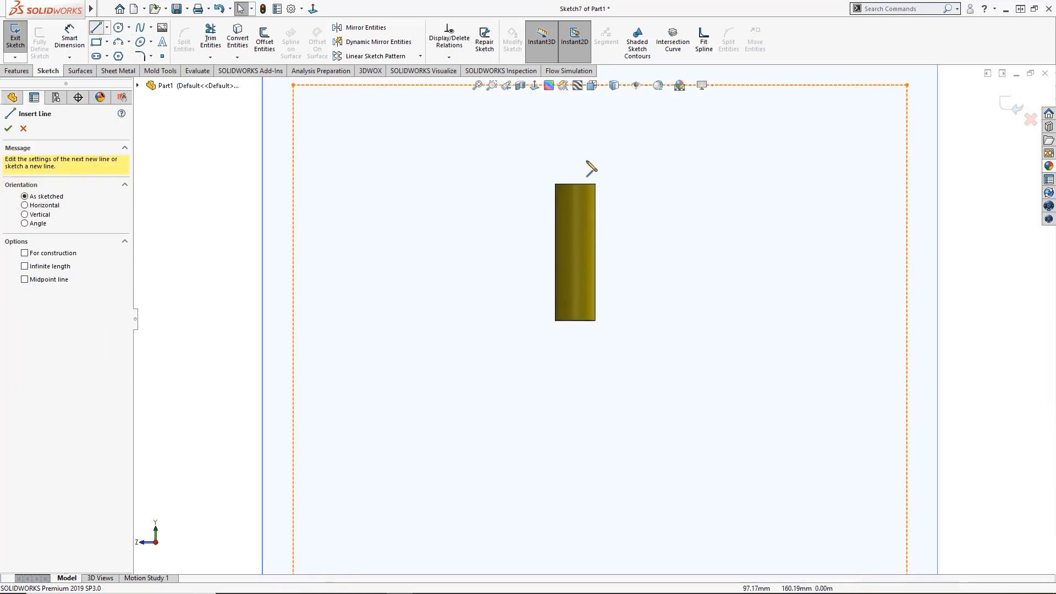
{"action": "left_click", "coordinate": [550, 169]}
{"action": "left_click", "coordinate": [550, 330]}
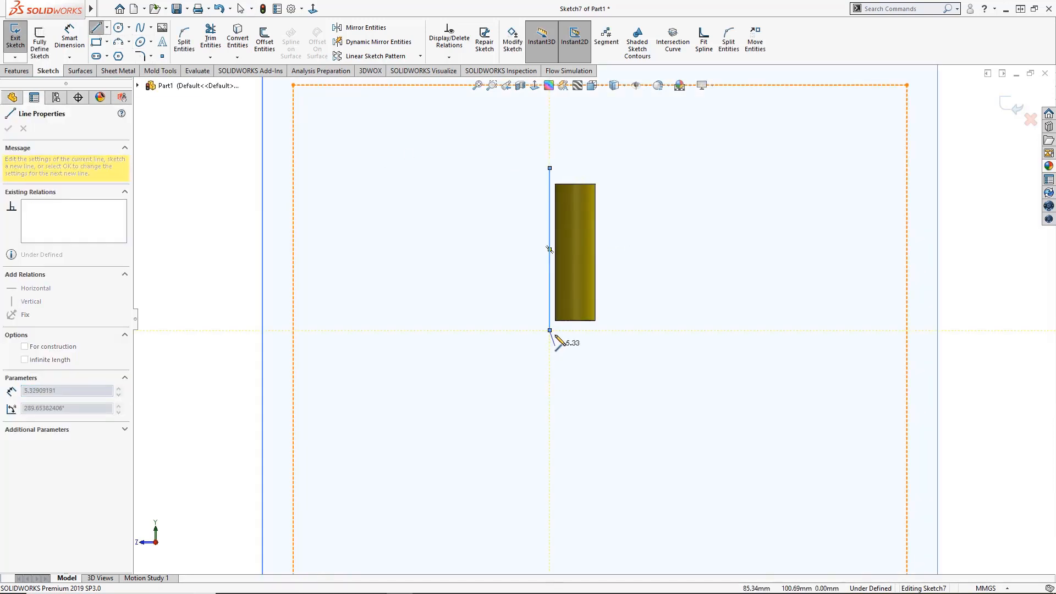
{"action": "double_click", "coordinate": [559, 363]}
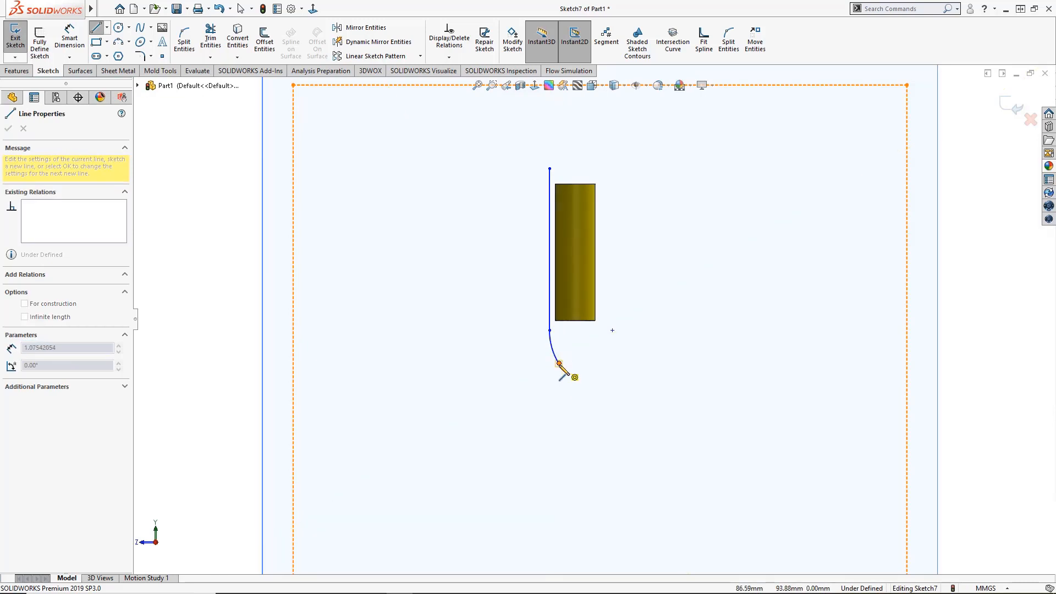
{"action": "left_click", "coordinate": [566, 388]}
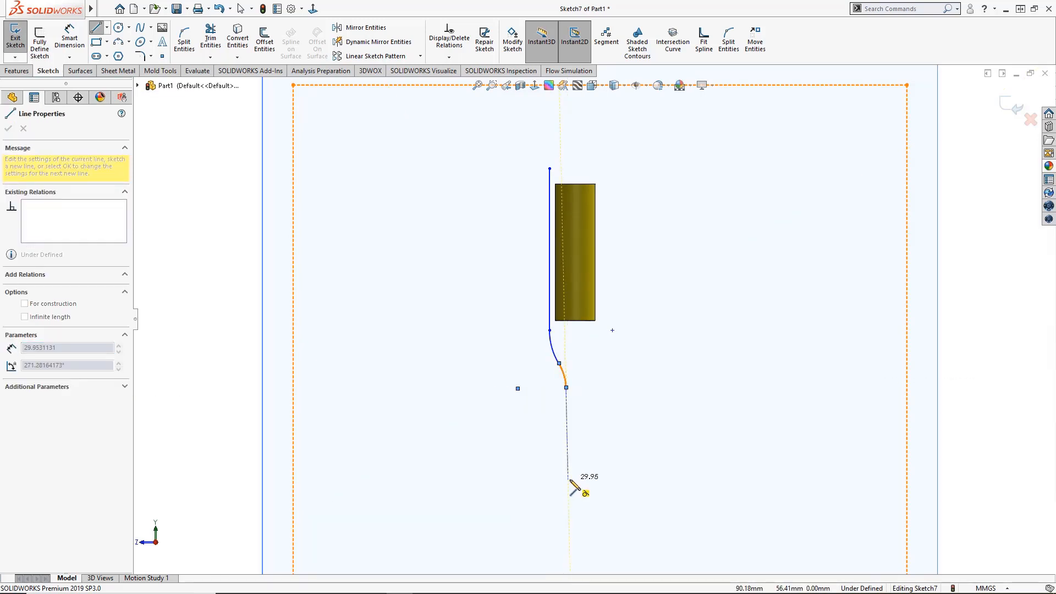
Step: Continue the profile downward with a line about 30 mm long, an opposite S-curve of two arcs and a short vertical end line
{"action": "left_click", "coordinate": [568, 480]}
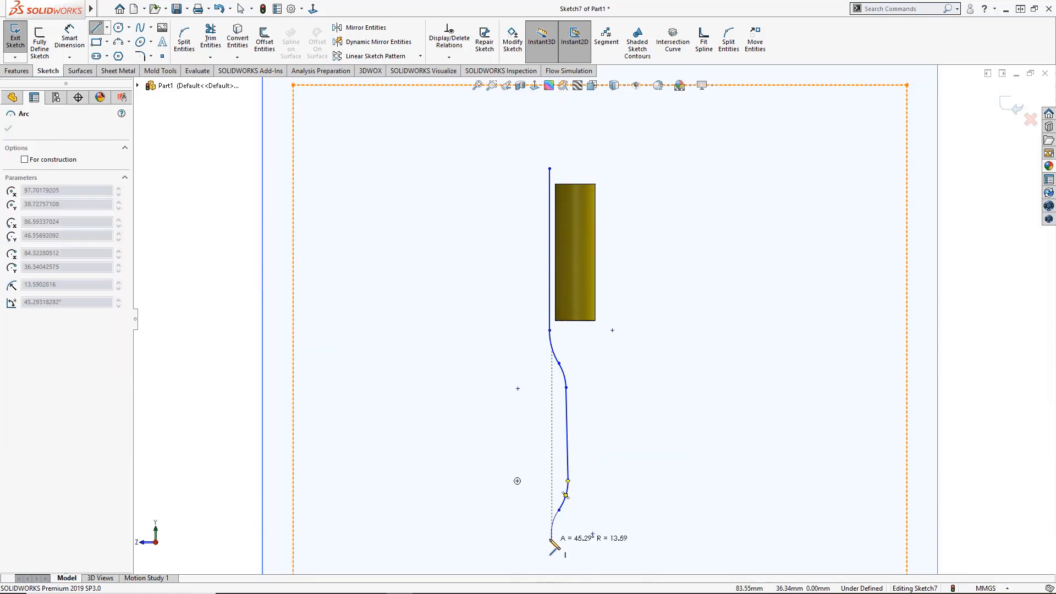
{"action": "left_click", "coordinate": [552, 533]}
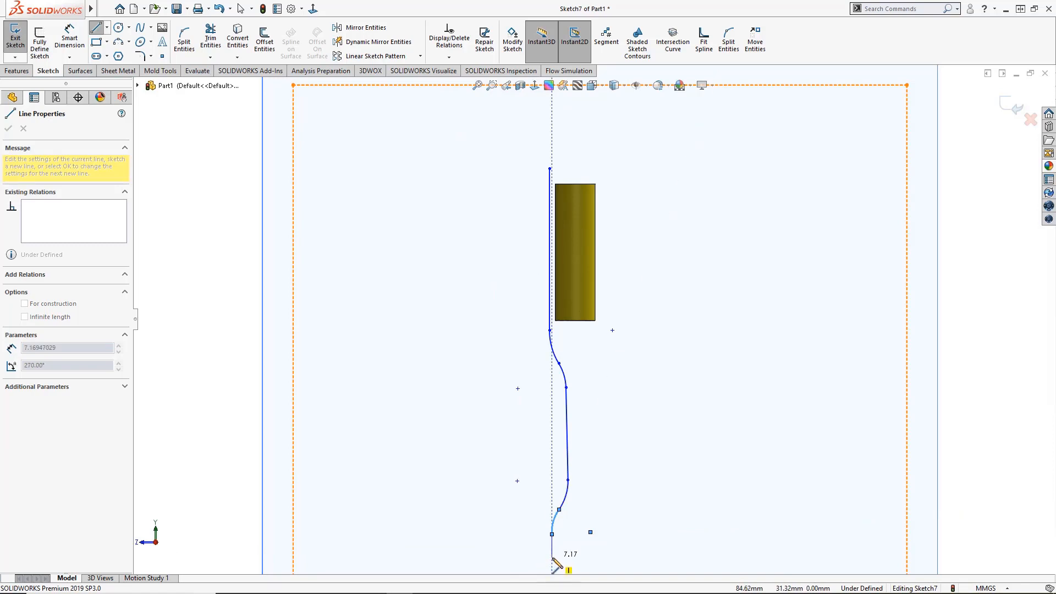
{"action": "left_click", "coordinate": [552, 560]}
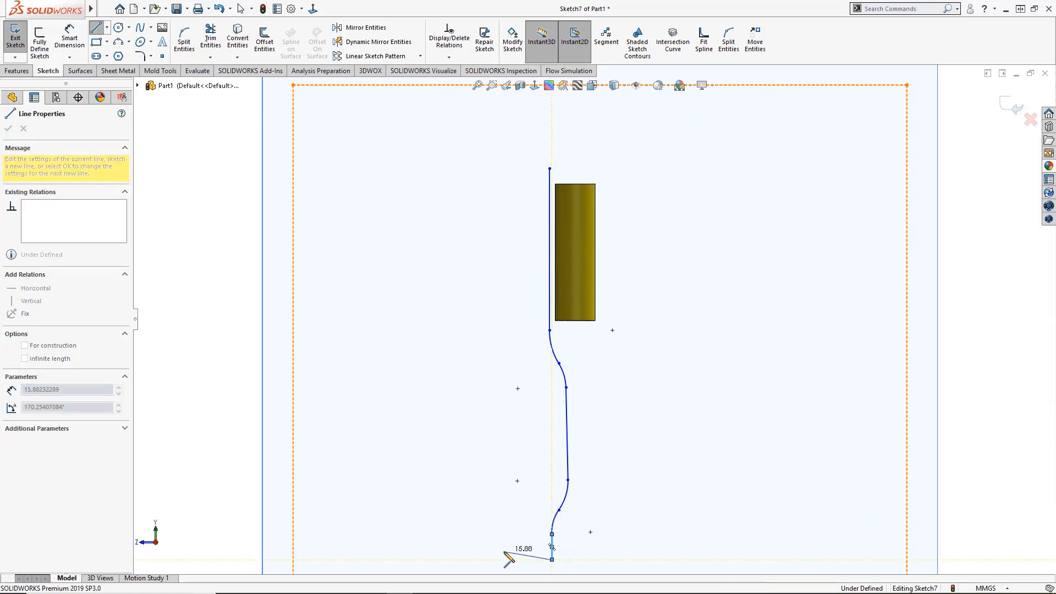
{"action": "key", "text": "Escape"}
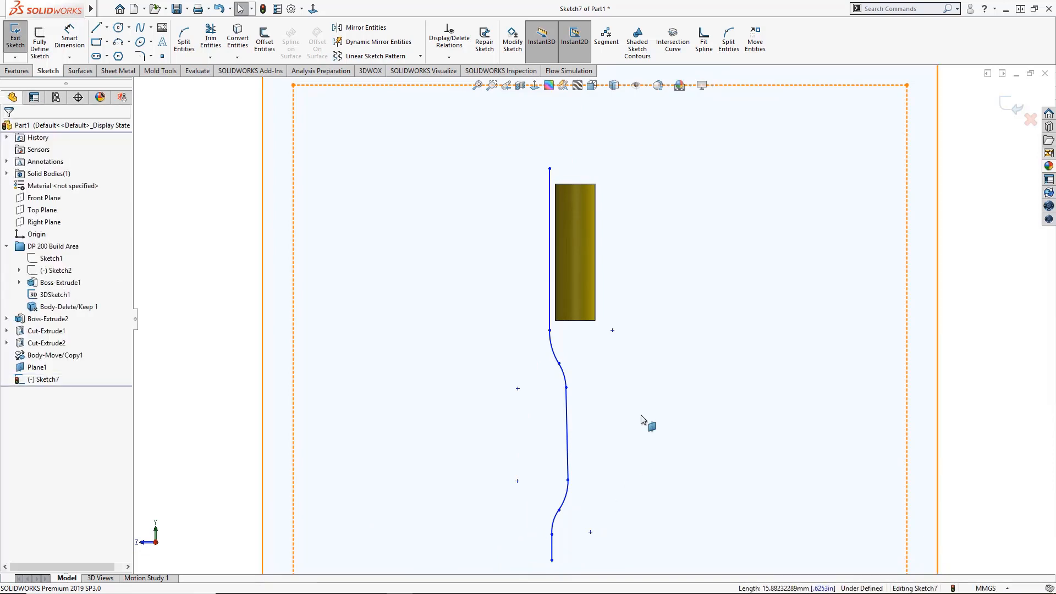
Step: Make the profile's middle line vertical and add a tangent relation where the lowest arc meets the short end line
{"action": "middle_click_drag", "start_coordinate": [698, 410], "coordinate": [678, 364], "text": "ctrl"}
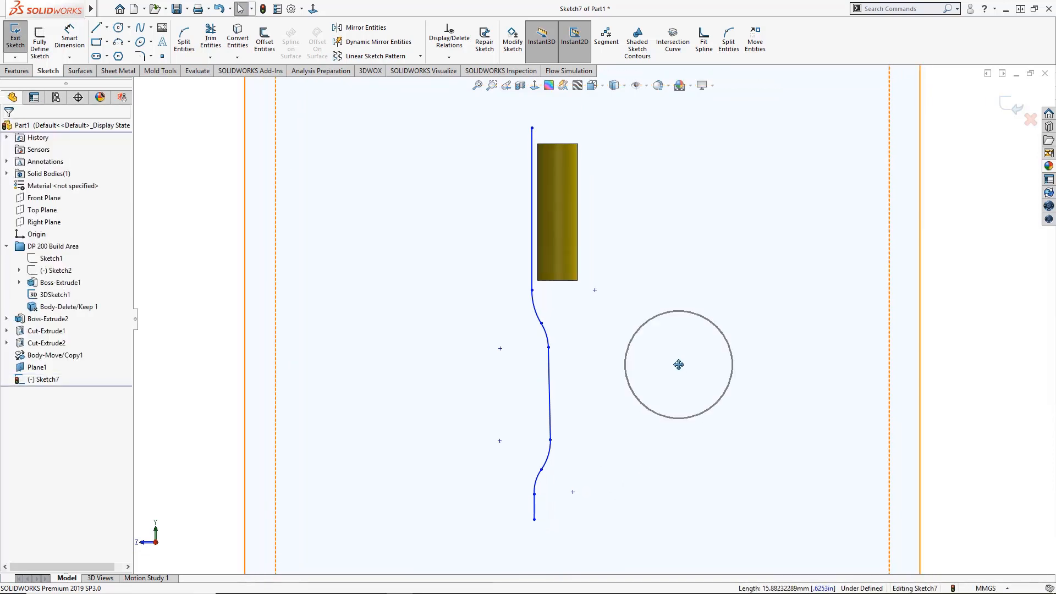
{"action": "left_click", "coordinate": [550, 378]}
{"action": "left_click", "coordinate": [597, 271]}
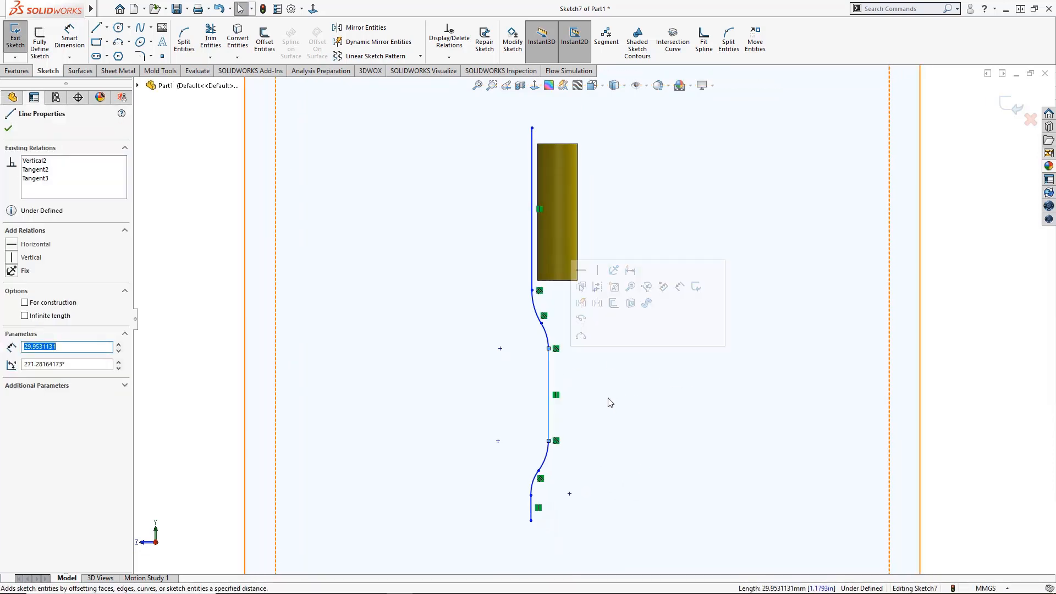
{"action": "left_click", "coordinate": [531, 496]}
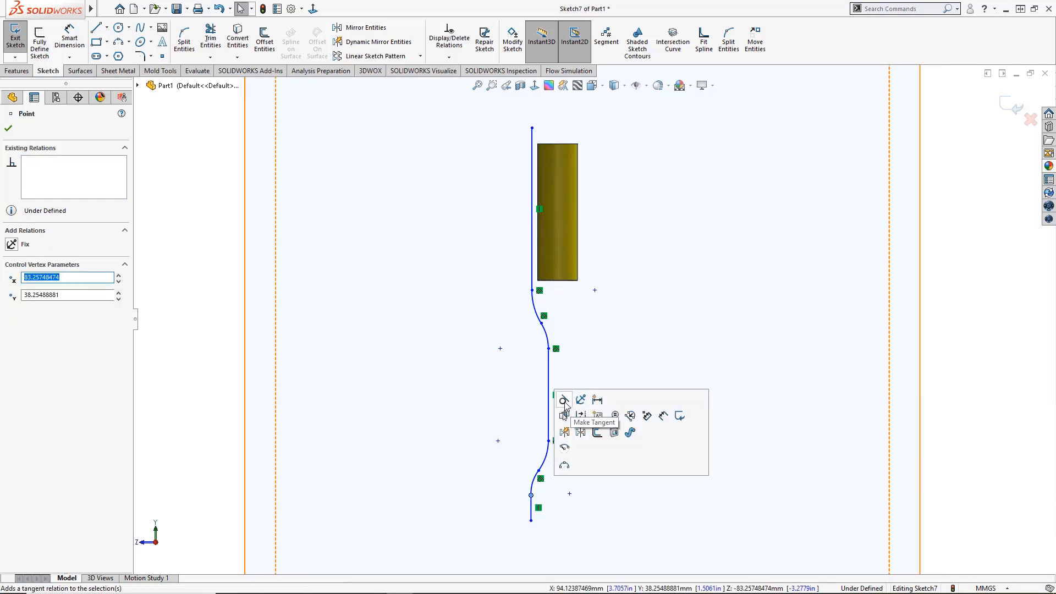
{"action": "left_click", "coordinate": [563, 400]}
{"action": "left_click", "coordinate": [598, 529]}
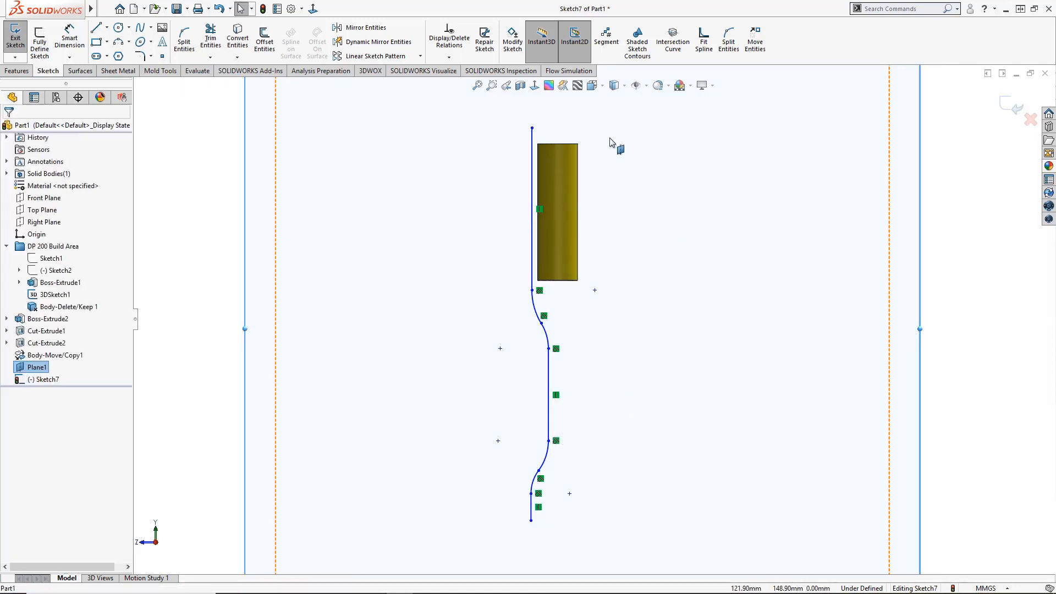
Step: Lower the upper line's top end below the cylinder's top edge and dimension the line 0.25 mm from the cylinder's side
{"action": "left_click_drag", "start_coordinate": [532, 129], "coordinate": [532, 153]}
{"action": "right_click", "coordinate": [648, 162]}
{"action": "left_click", "coordinate": [657, 78]}
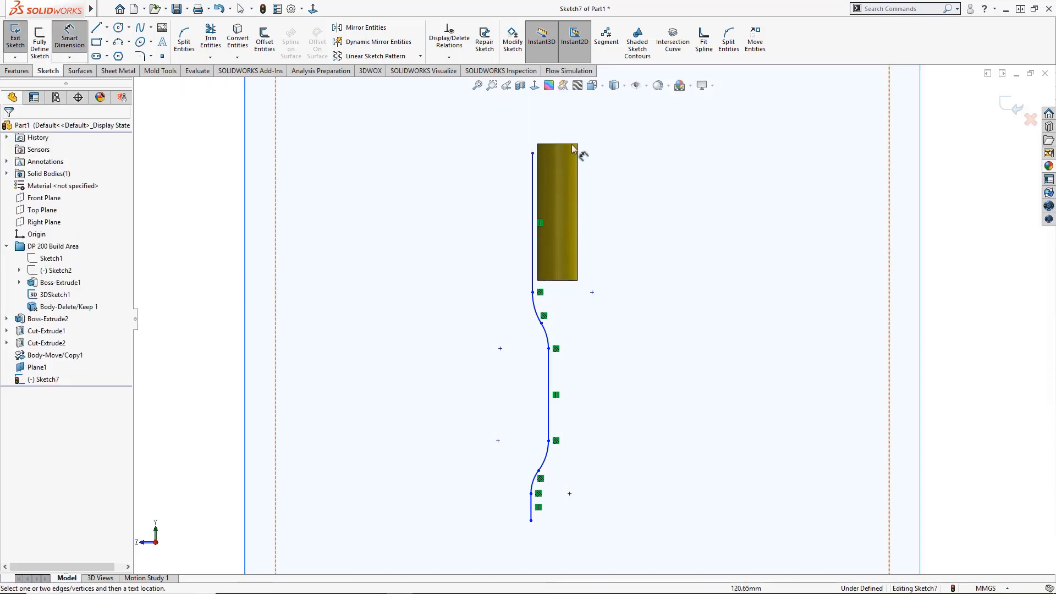
{"action": "left_click", "coordinate": [537, 165]}
{"action": "left_click", "coordinate": [532, 165]}
{"action": "left_click", "coordinate": [497, 126]}
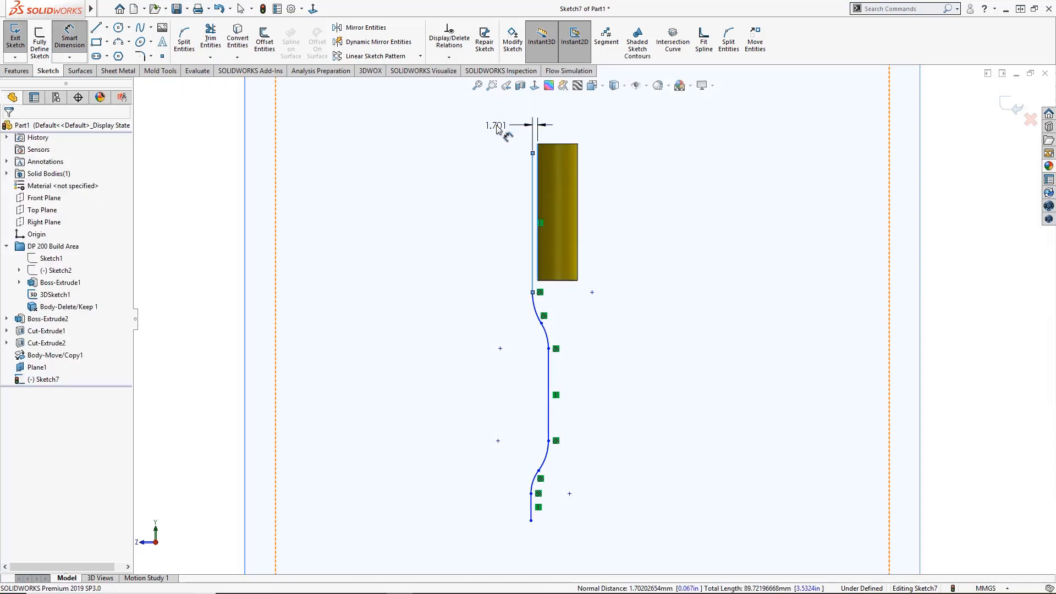
{"action": "type", "text": "0.25"}
{"action": "key", "text": "Return"}
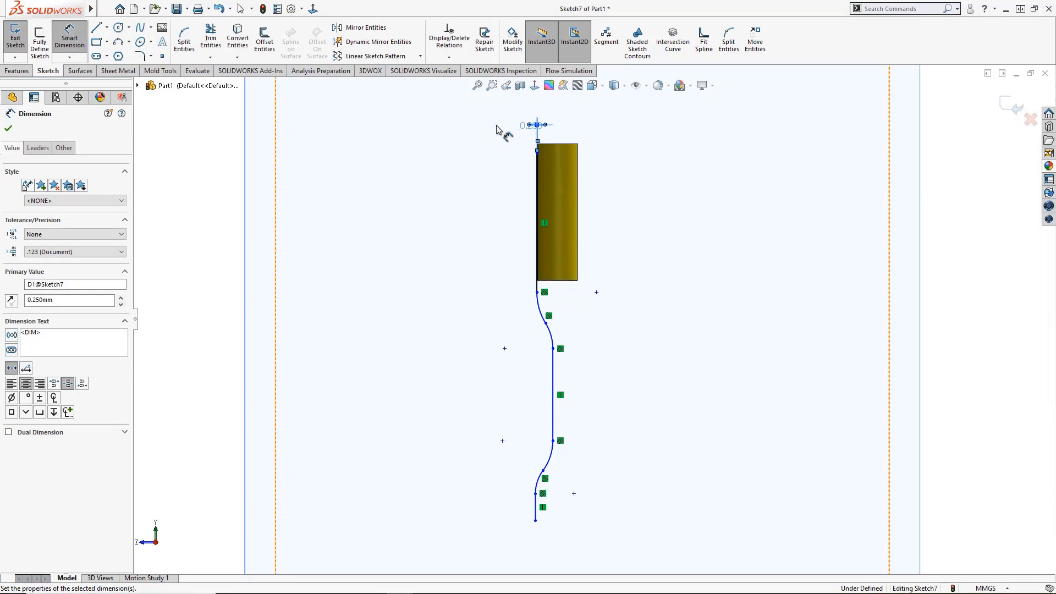
Step: Dimension the upper line's lower endpoint 1 mm below the cylinder's bottom edge
{"action": "left_click", "coordinate": [538, 293]}
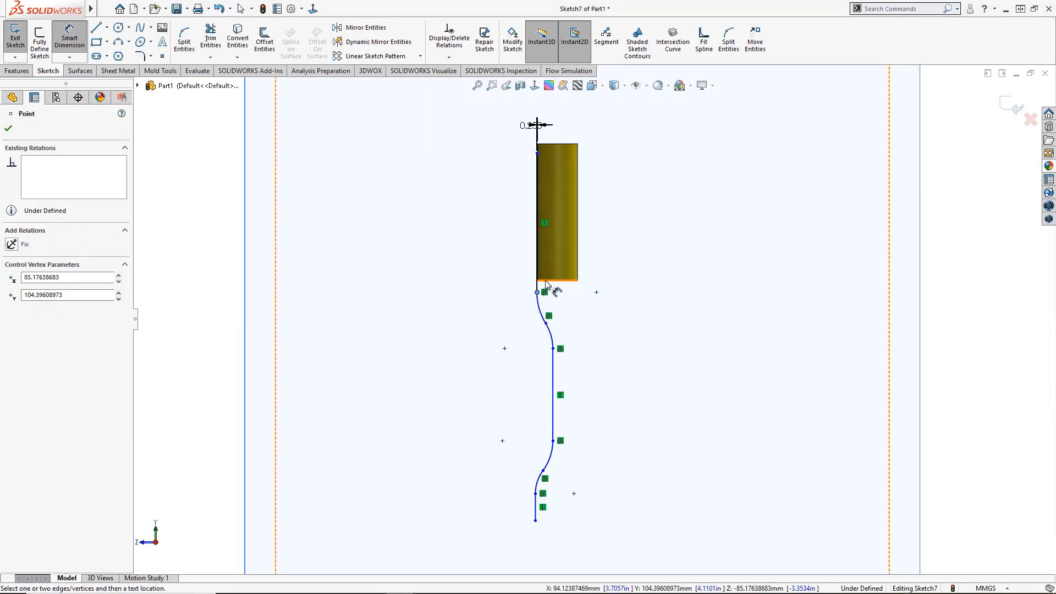
{"action": "left_click", "coordinate": [551, 281]}
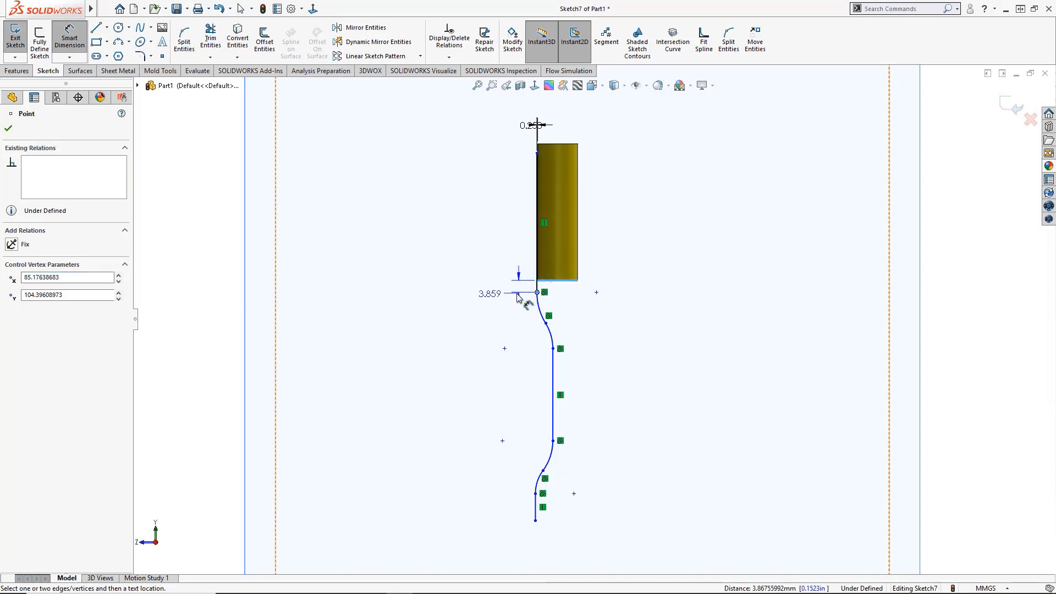
{"action": "left_click", "coordinate": [514, 312]}
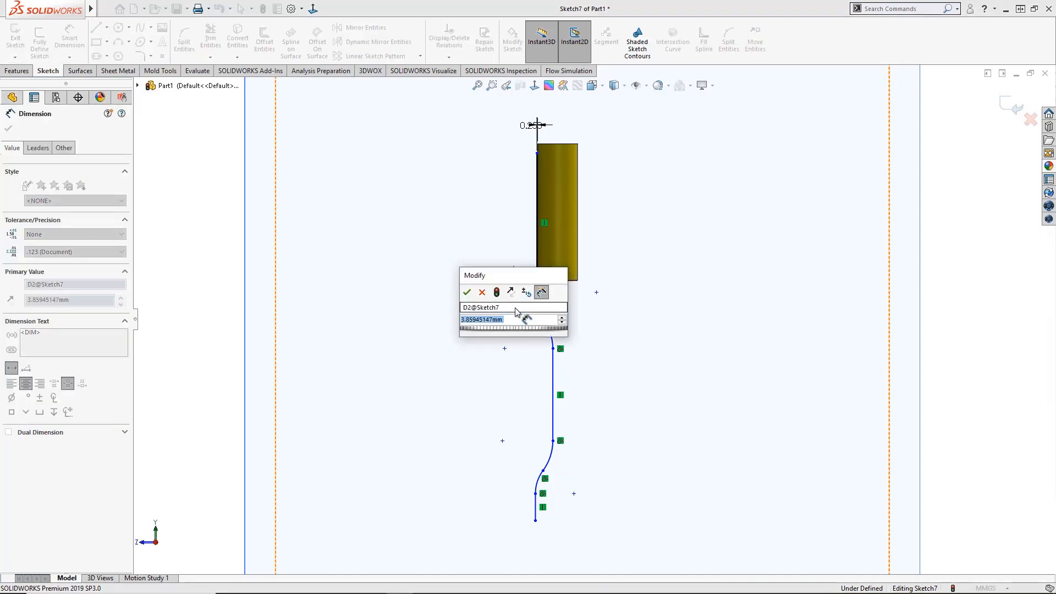
{"action": "type", "text": "1"}
{"action": "key", "text": "Return"}
Step: Dimension the upper line's top endpoint 4 mm below the cylinder's top edge
{"action": "left_click", "coordinate": [548, 150]}
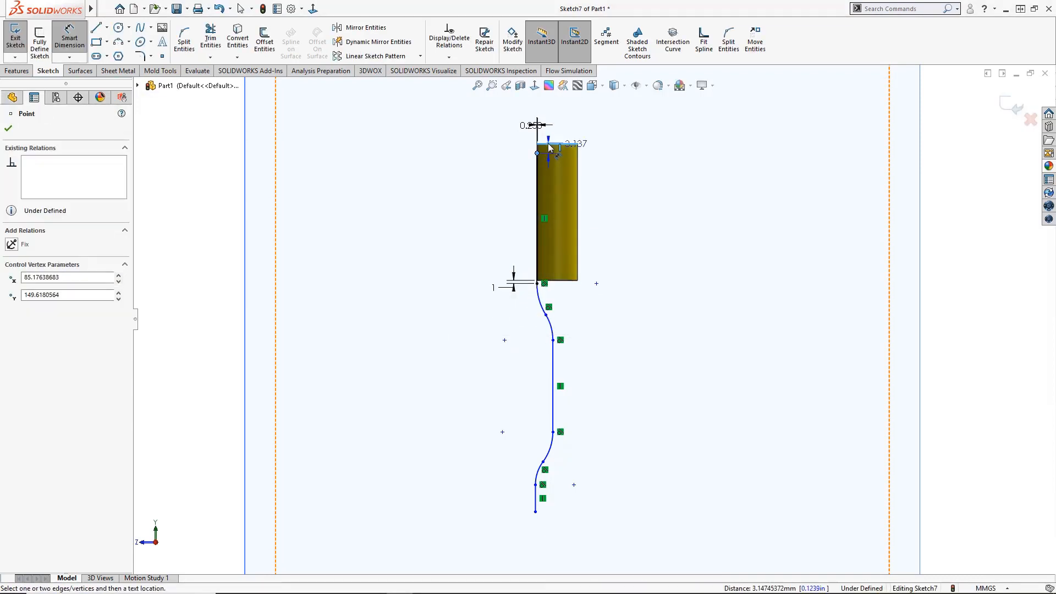
{"action": "left_click", "coordinate": [507, 173]}
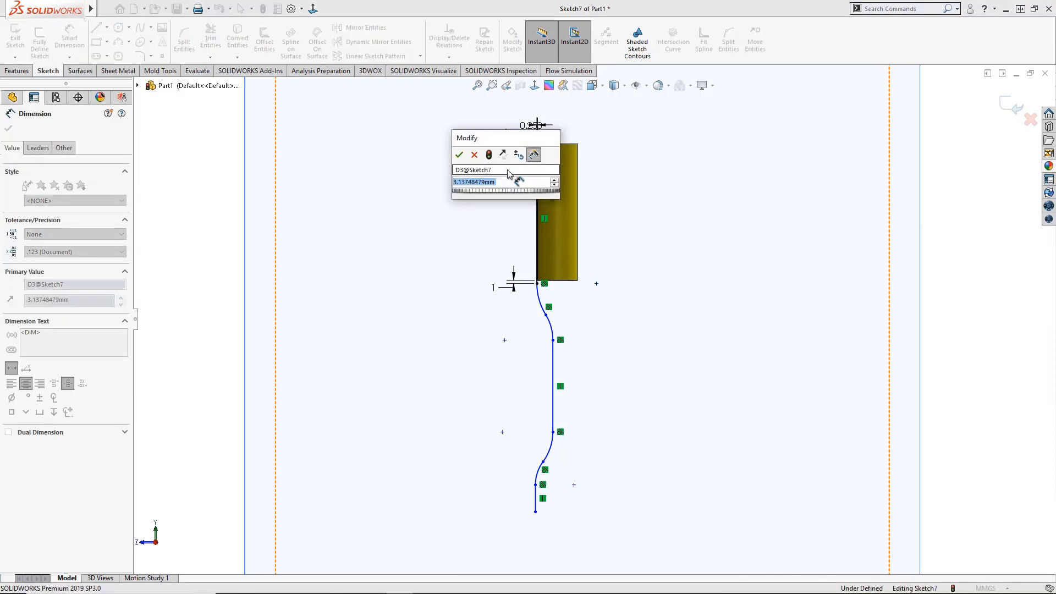
{"action": "type", "text": "4"}
{"action": "key", "text": "Return"}
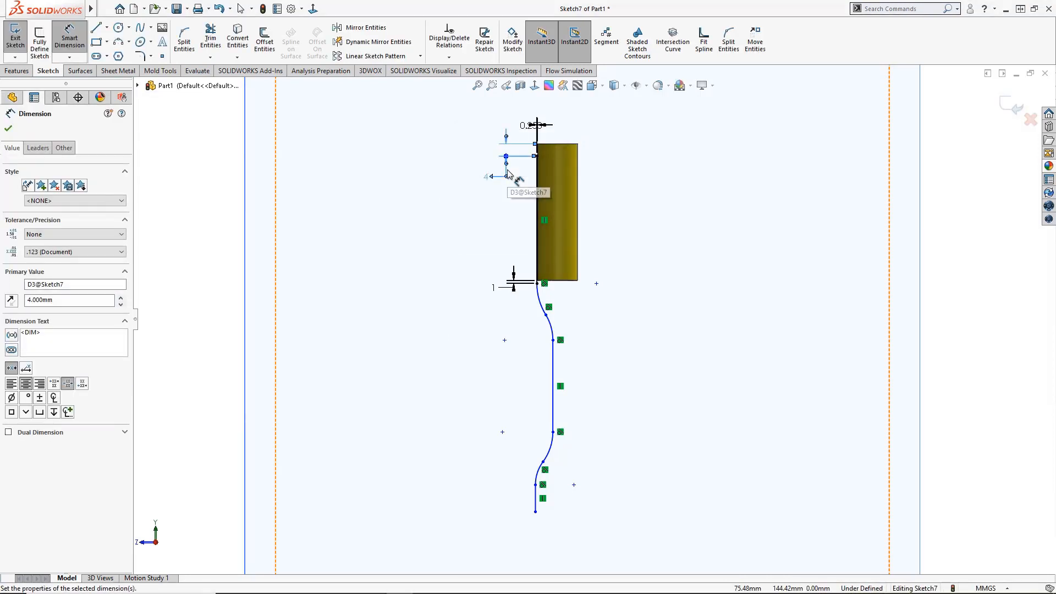
{"action": "key", "text": "Escape"}
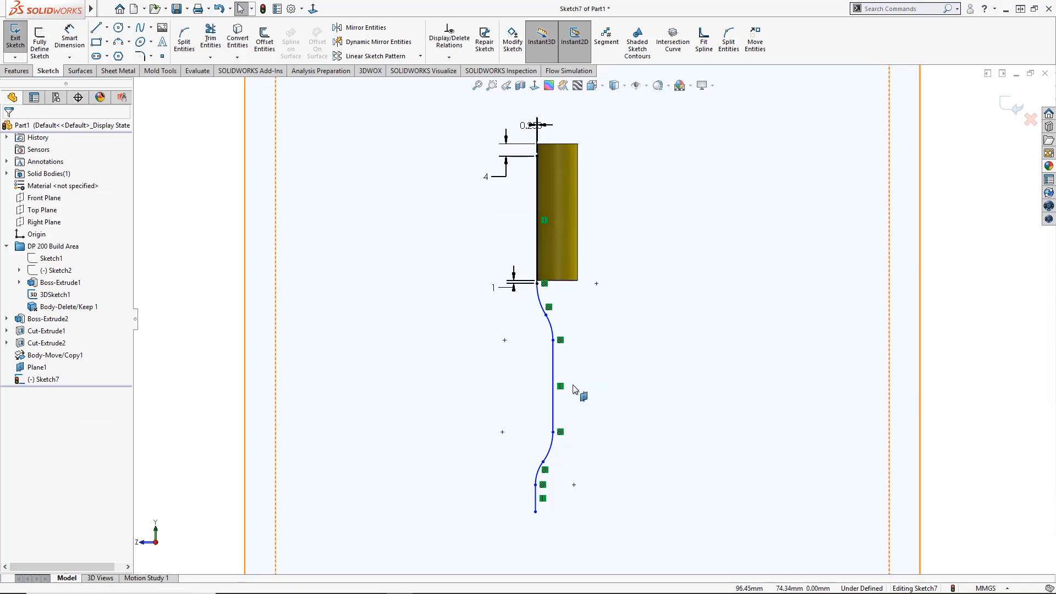
Step: Reshape the upper inner arc to a smaller radius, shifting the middle line closer to the upper line
{"action": "left_click", "coordinate": [553, 357]}
{"action": "left_click_drag", "start_coordinate": [526, 347], "coordinate": [549, 353]}
{"action": "key", "text": "Escape"}
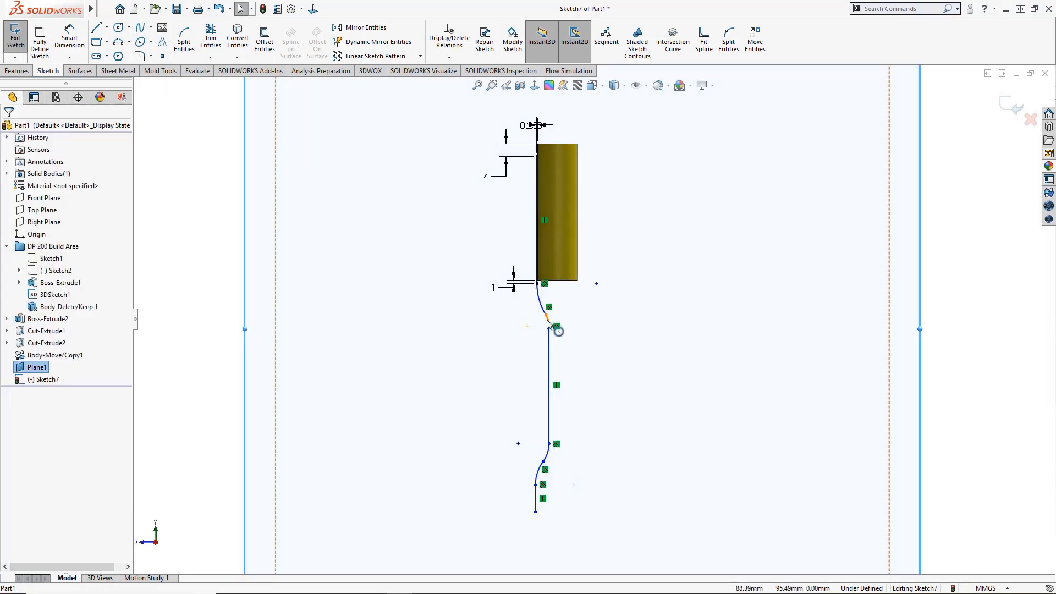
Step: Make the two arcs next to the middle line equal, and make the two arcs adjoining the upper and lower lines equal
{"action": "left_click", "coordinate": [548, 320]}
{"action": "left_click", "coordinate": [548, 450], "text": "ctrl"}
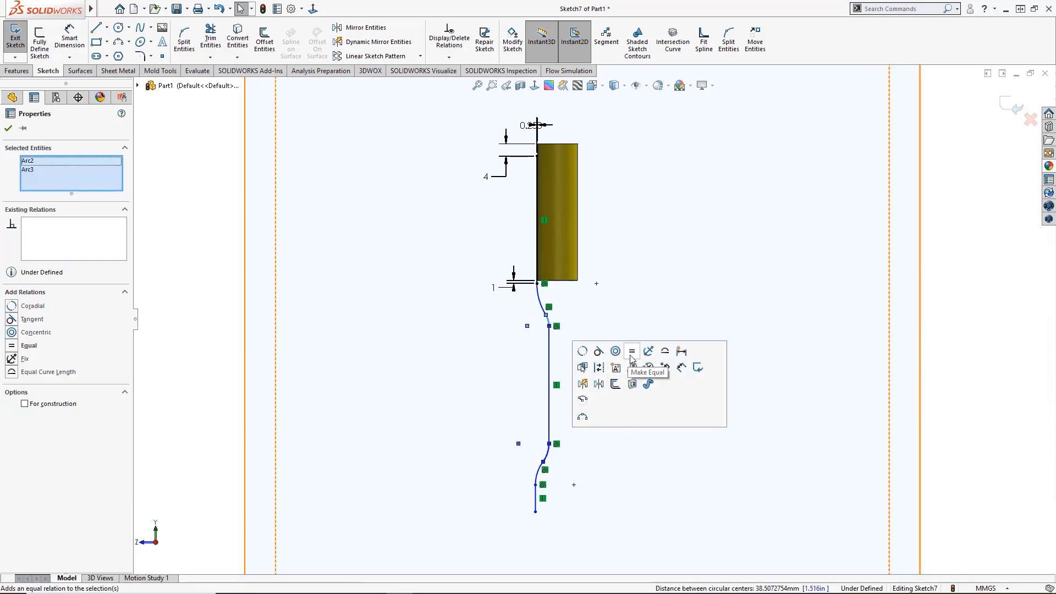
{"action": "left_click", "coordinate": [545, 305]}
{"action": "left_click", "coordinate": [543, 468], "text": "ctrl"}
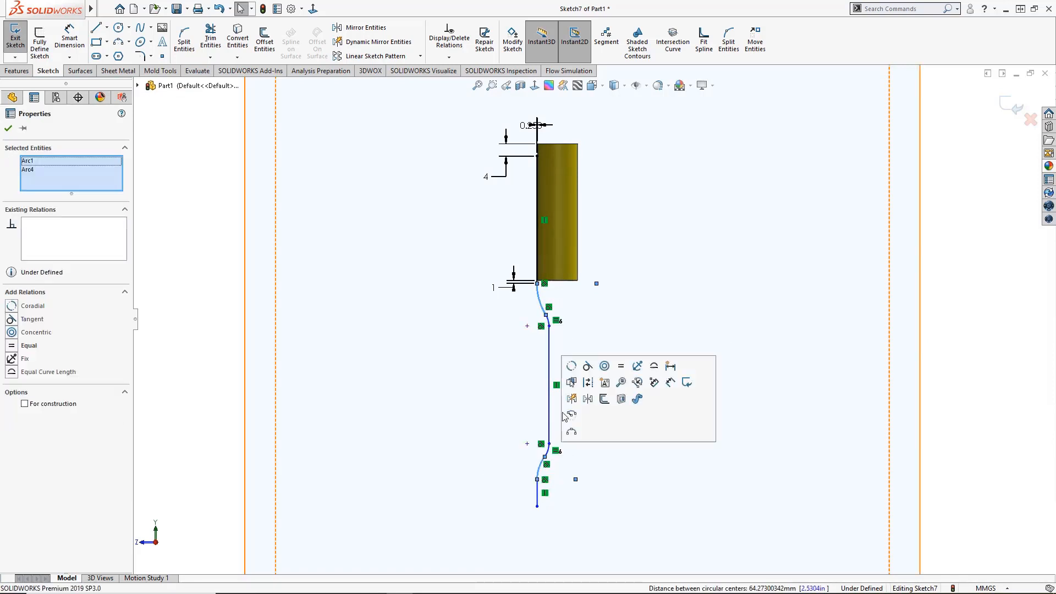
{"action": "left_click", "coordinate": [621, 367]}
{"action": "key", "text": "Escape"}
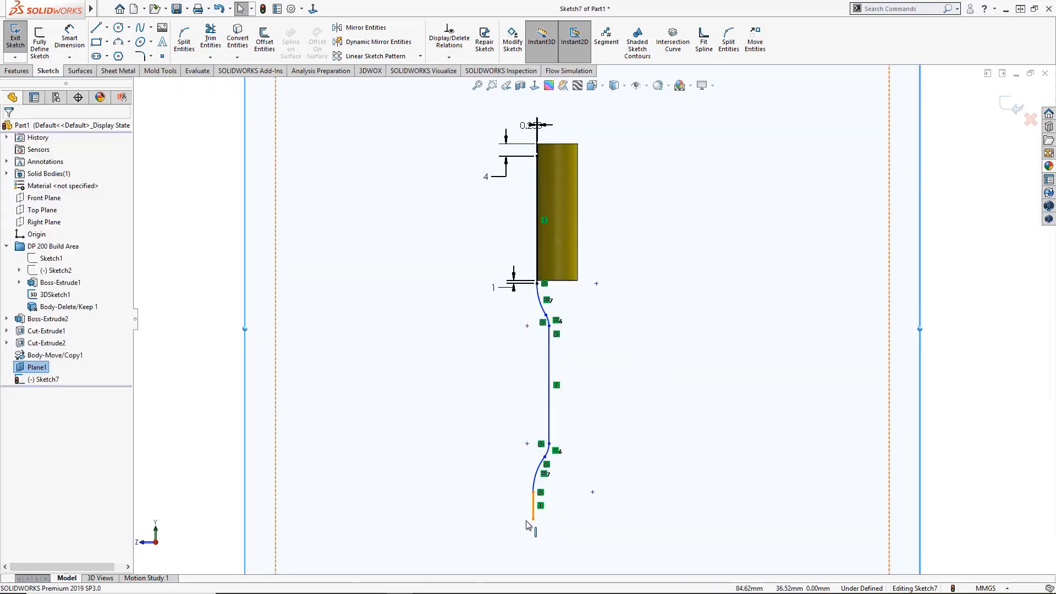
Step: Shift the lower vertical line slightly closer to the middle line and lower the middle line's top endpoint to enlarge the inner arcs
{"action": "left_click_drag", "start_coordinate": [527, 525], "coordinate": [541, 520]}
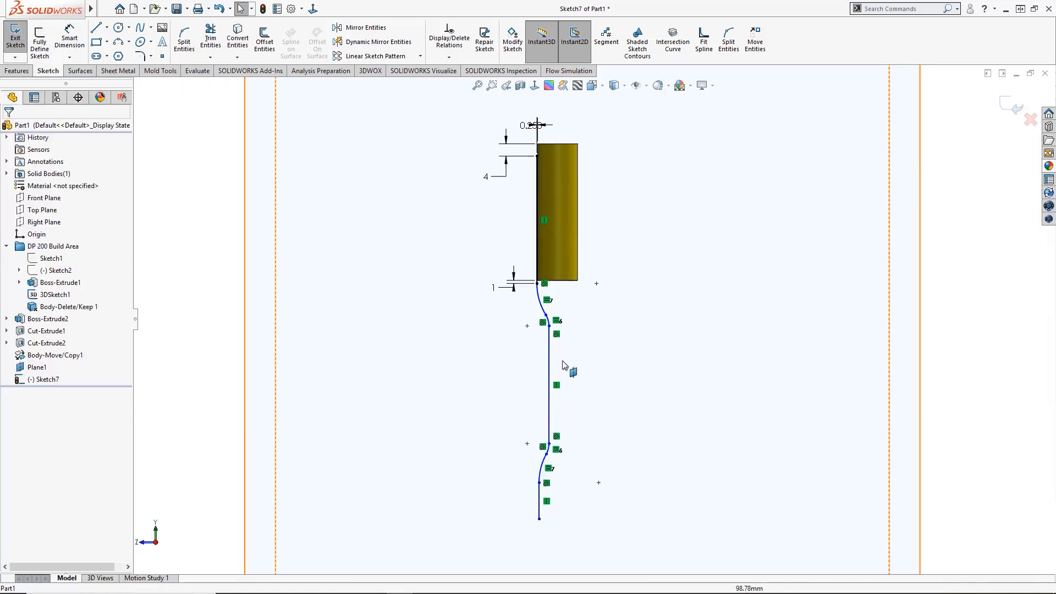
{"action": "left_click_drag", "start_coordinate": [549, 326], "coordinate": [549, 336]}
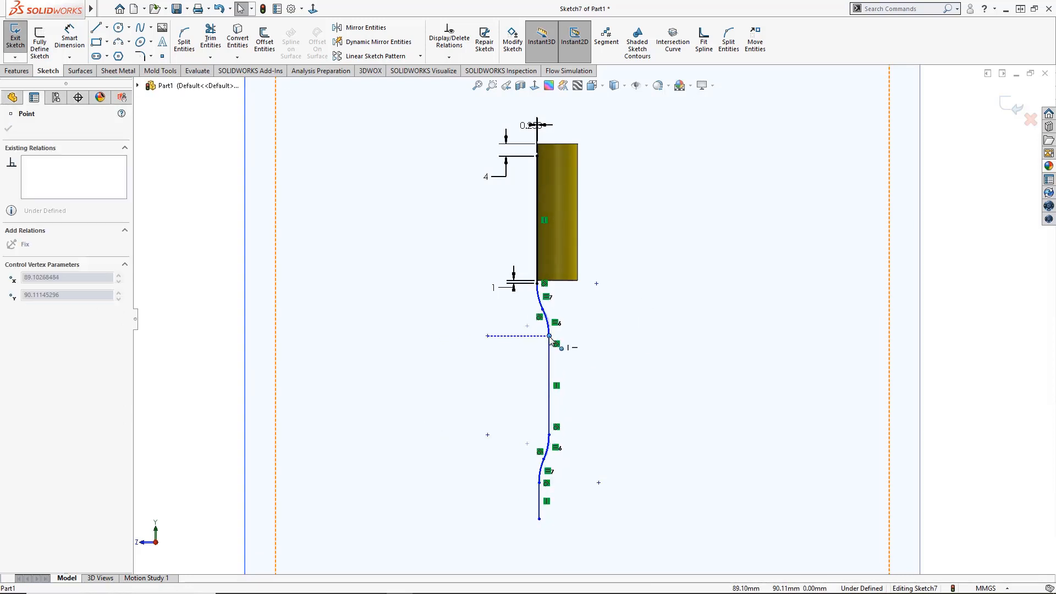
{"action": "left_click", "coordinate": [706, 408]}
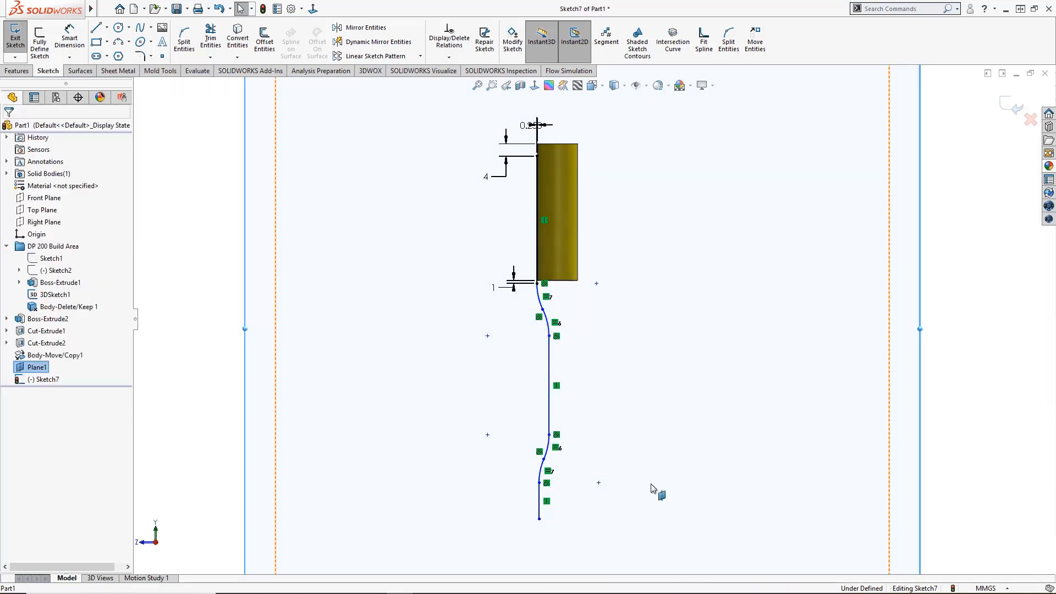
Step: Extend the lower line's bottom endpoint down onto the build area's bottom edge
{"action": "right_click", "coordinate": [705, 277]}
{"action": "left_click", "coordinate": [812, 209]}
{"action": "scroll", "coordinate": [710, 309], "scroll_direction": "up", "scroll_amount": 3}
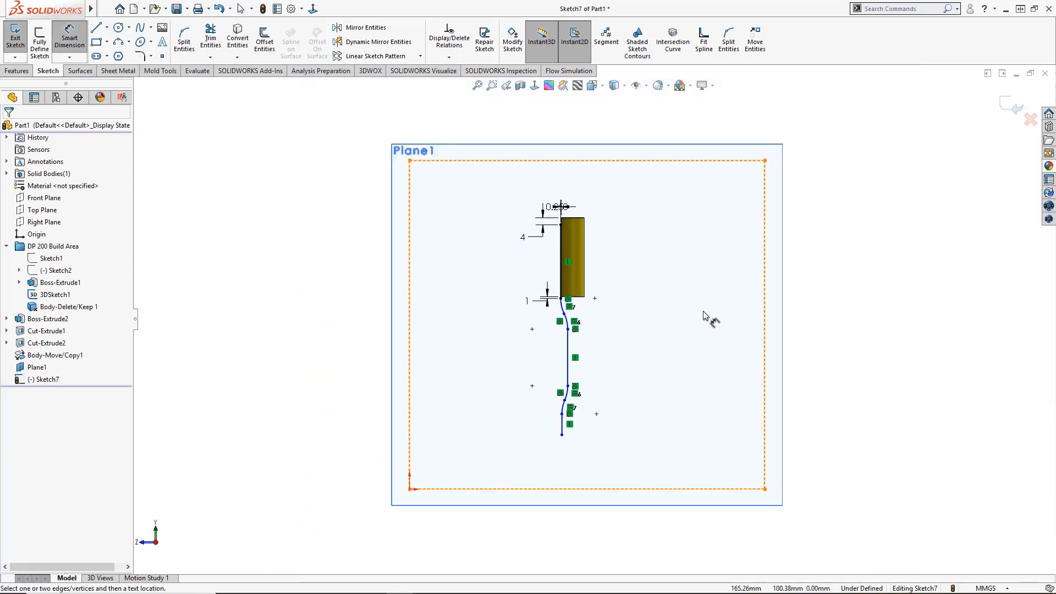
{"action": "key", "text": "Escape"}
{"action": "left_click_drag", "start_coordinate": [561, 435], "coordinate": [555, 489]}
{"action": "left_click", "coordinate": [646, 330]}
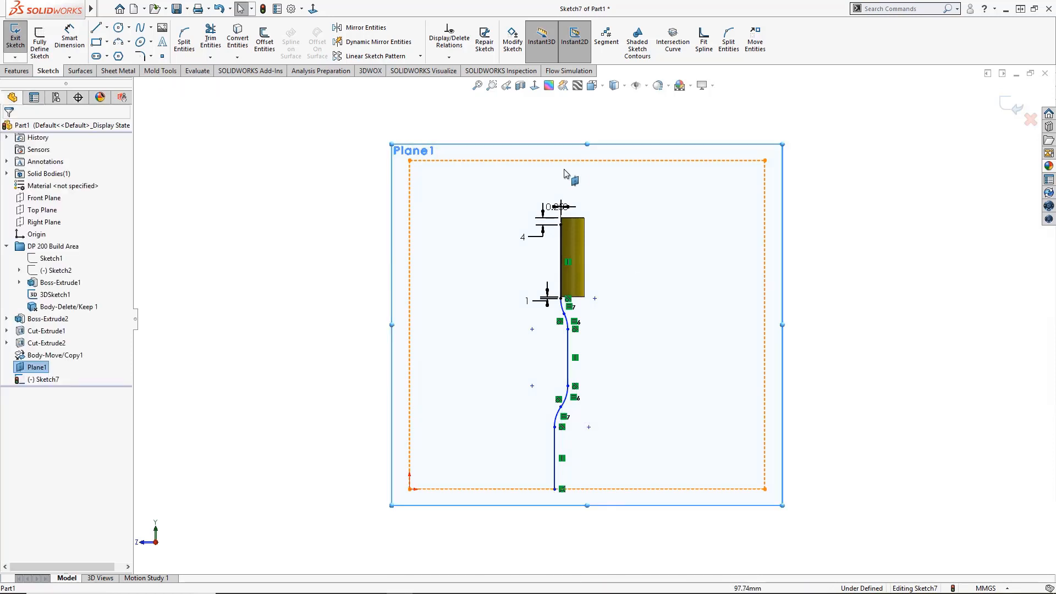
Step: Draw a vertical centerline about 160 mm long from the midpoint of the cylinder's top edge to below the build area's bottom edge
{"action": "left_click", "coordinate": [106, 29]}
{"action": "left_click", "coordinate": [112, 49]}
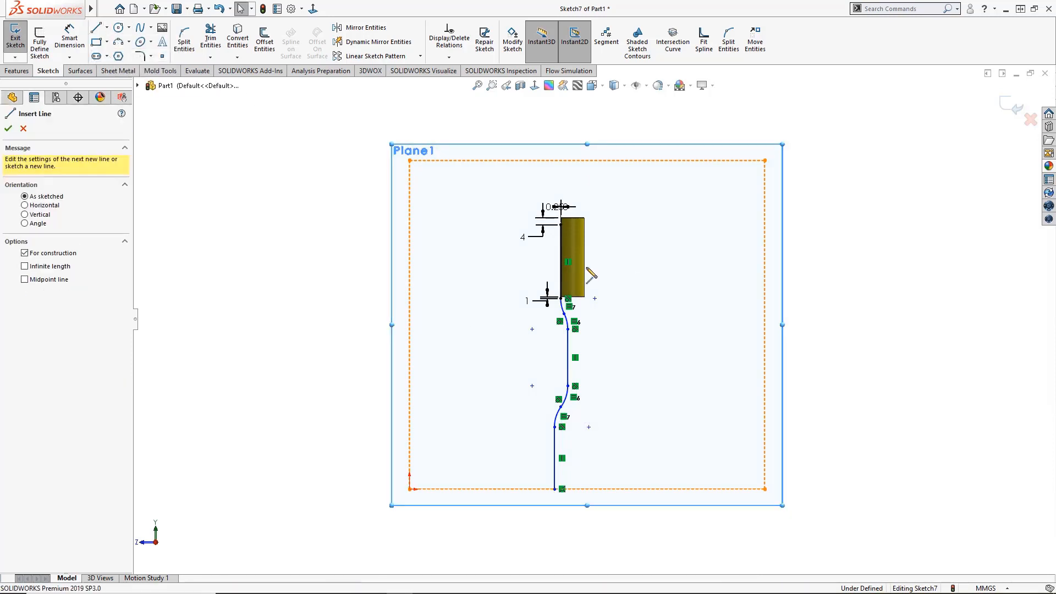
{"action": "left_click", "coordinate": [572, 219]}
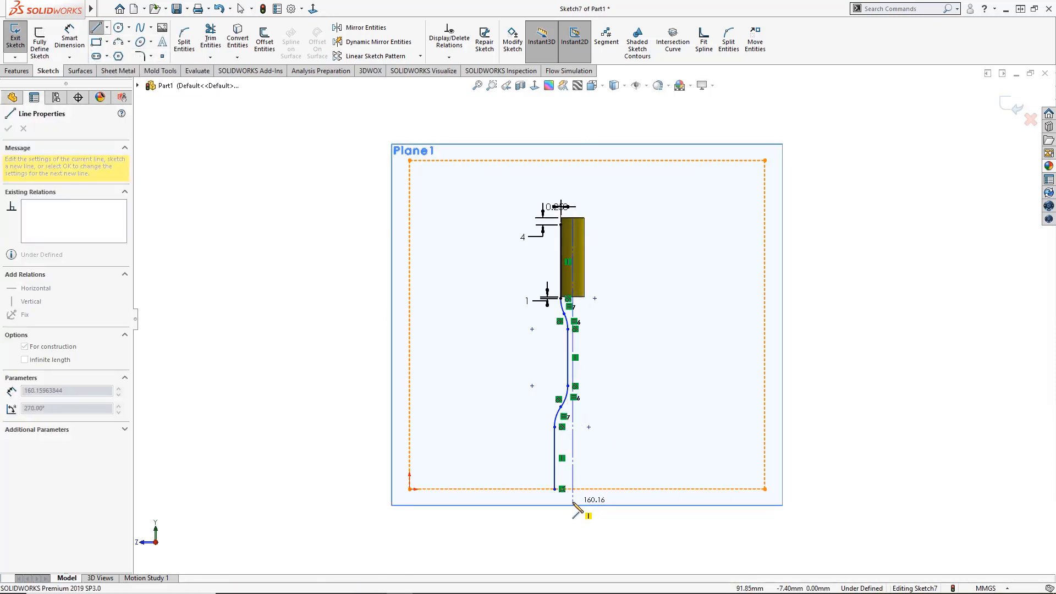
{"action": "left_click", "coordinate": [572, 501]}
{"action": "scroll", "coordinate": [567, 495], "scroll_direction": "down", "scroll_amount": 3}
{"action": "key", "text": "Escape"}
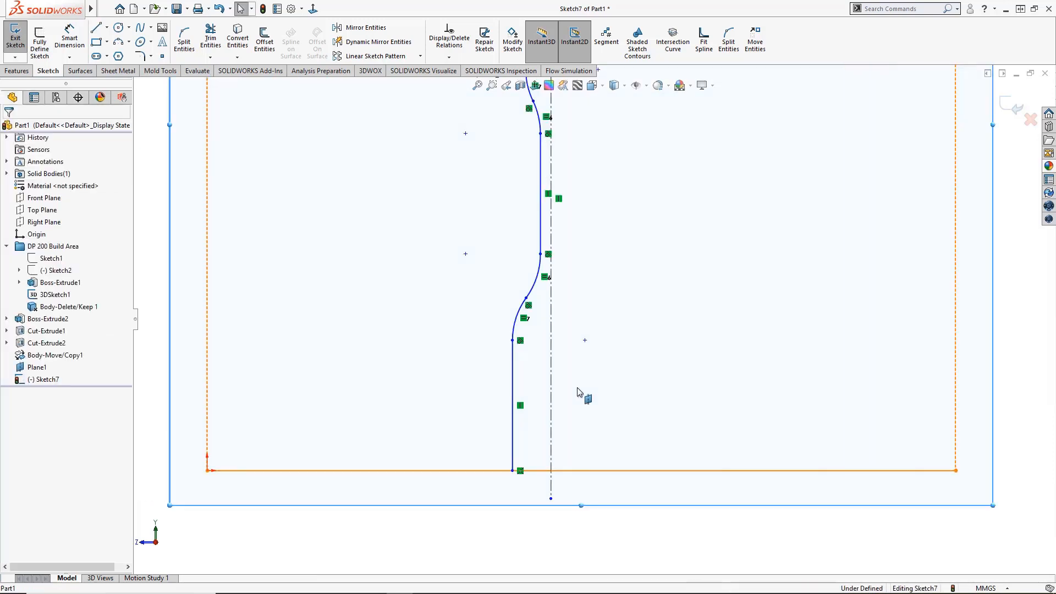
Step: Dimension the lower line's doubled distance across the centerline as 17.75 mm
{"action": "right_click", "coordinate": [578, 392]}
{"action": "left_click", "coordinate": [682, 317]}
{"action": "left_click", "coordinate": [512, 440]}
{"action": "left_click", "coordinate": [550, 435]}
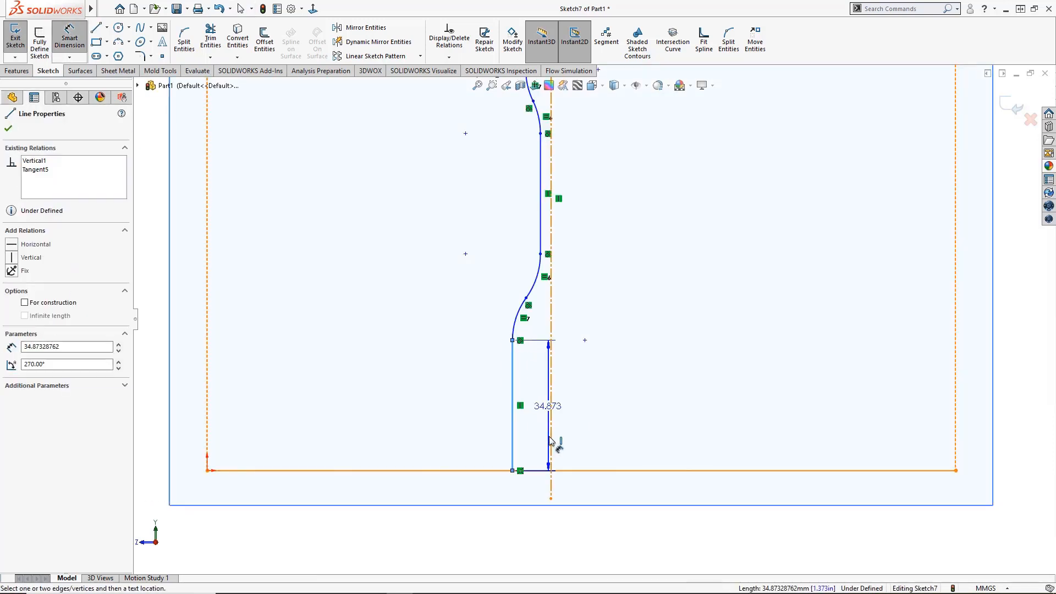
{"action": "left_click", "coordinate": [572, 453]}
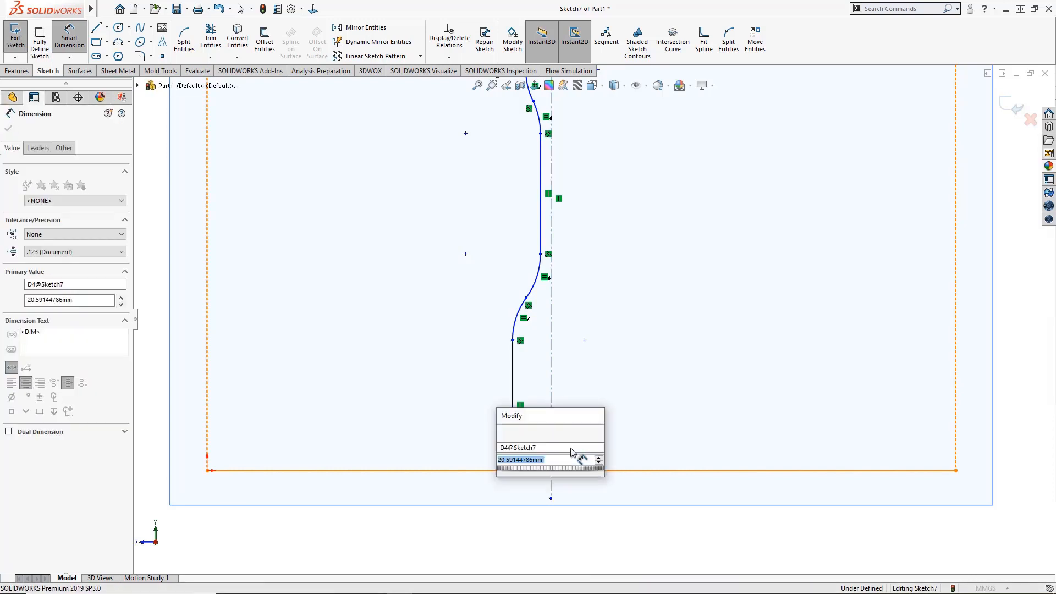
{"action": "type", "text": "17.75"}
{"action": "key", "text": "Return"}
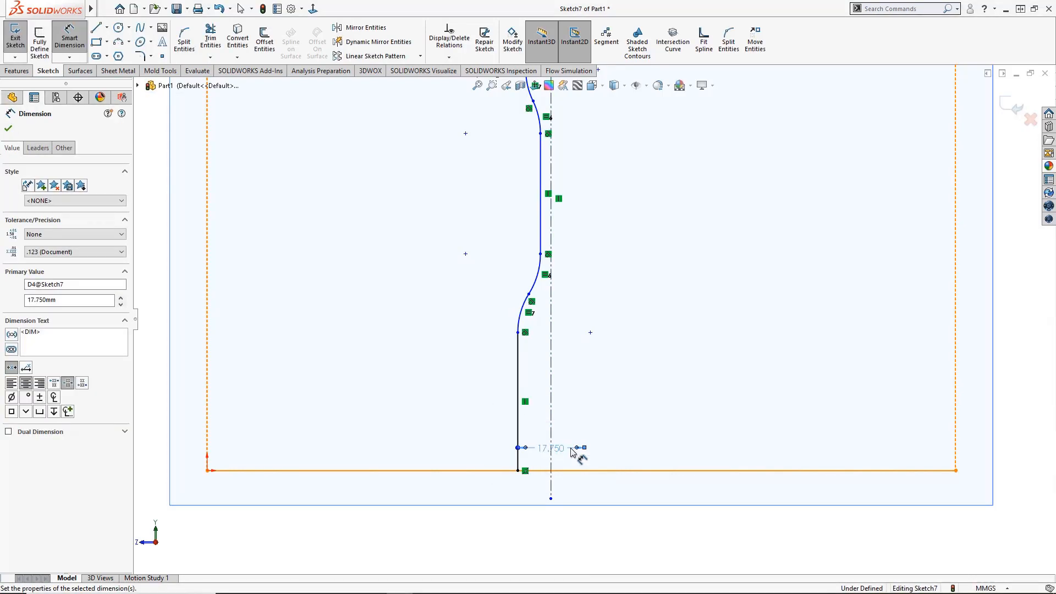
{"action": "left_click", "coordinate": [551, 384]}
{"action": "left_click", "coordinate": [518, 384]}
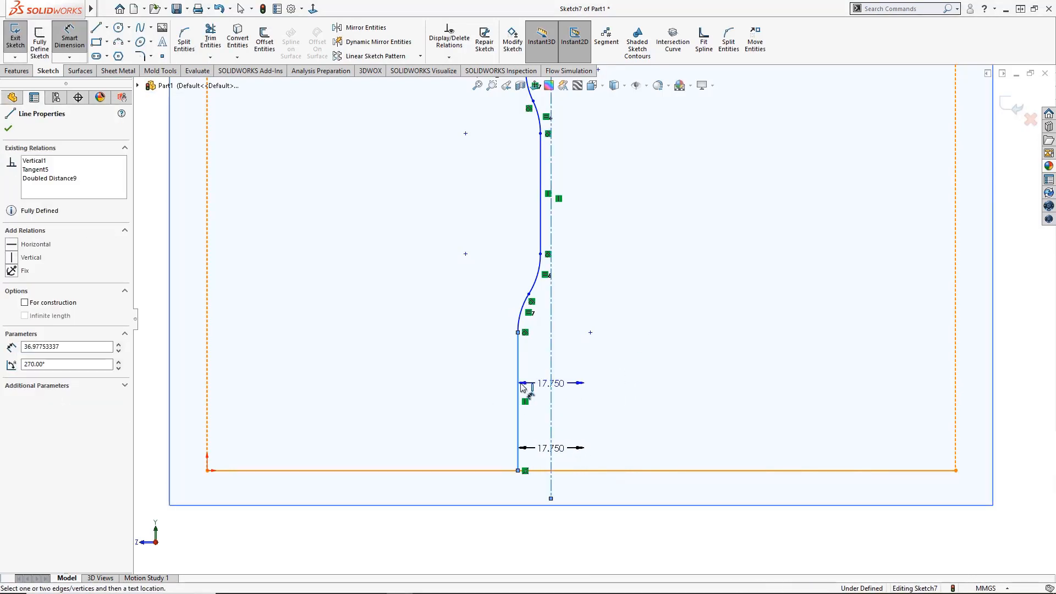
{"action": "key", "text": "Escape"}
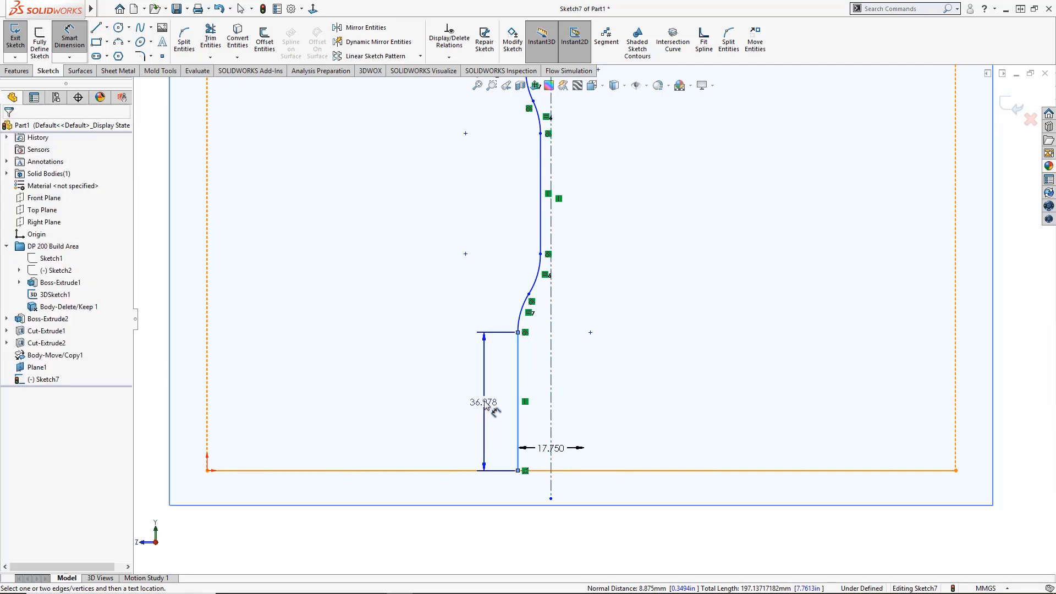
Step: Dimension the lower line's length as 16 mm
{"action": "left_click", "coordinate": [486, 404]}
{"action": "type", "text": "16"}
{"action": "key", "text": "Return"}
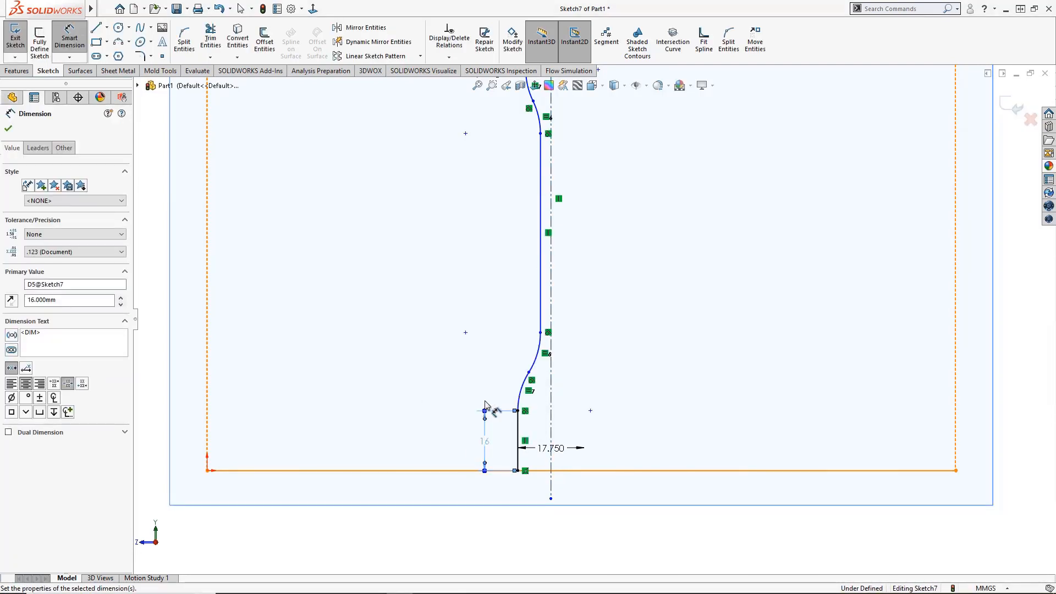
Step: Dimension the middle line's doubled distance across the centerline as 8 mm
{"action": "left_click", "coordinate": [541, 297]}
{"action": "left_click", "coordinate": [552, 296]}
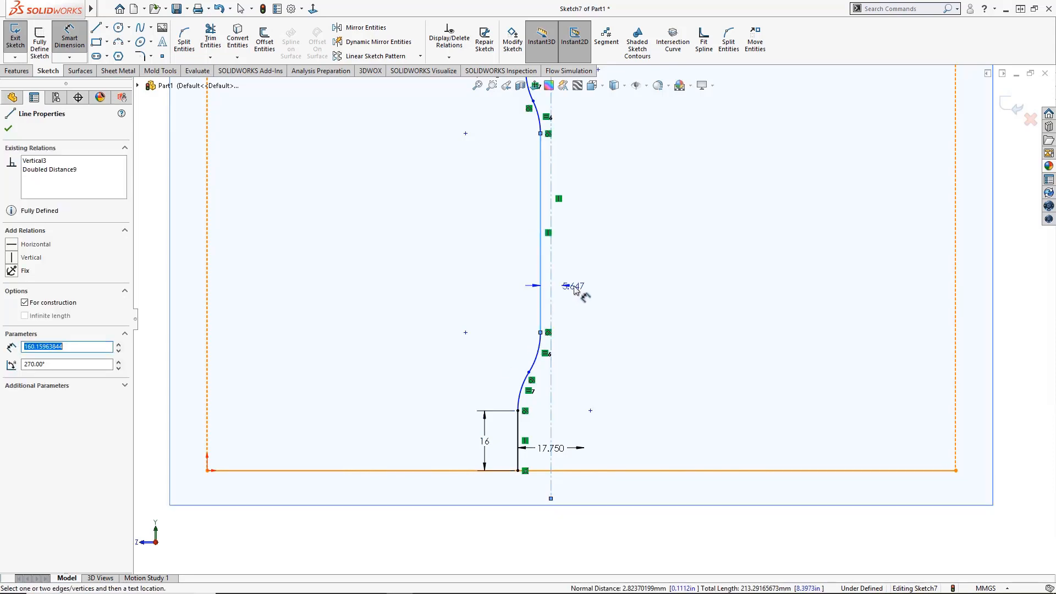
{"action": "left_click", "coordinate": [600, 289]}
{"action": "type", "text": "8"}
{"action": "key", "text": "Return"}
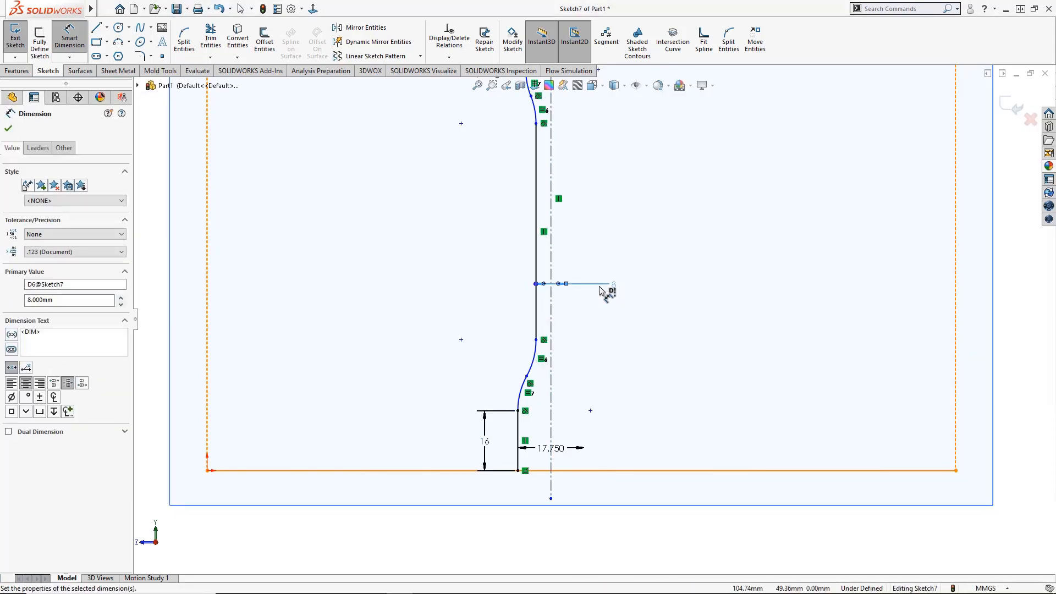
Step: Dimension the arc adjoining the lower line with a 20 mm radius
{"action": "left_click", "coordinate": [522, 393]}
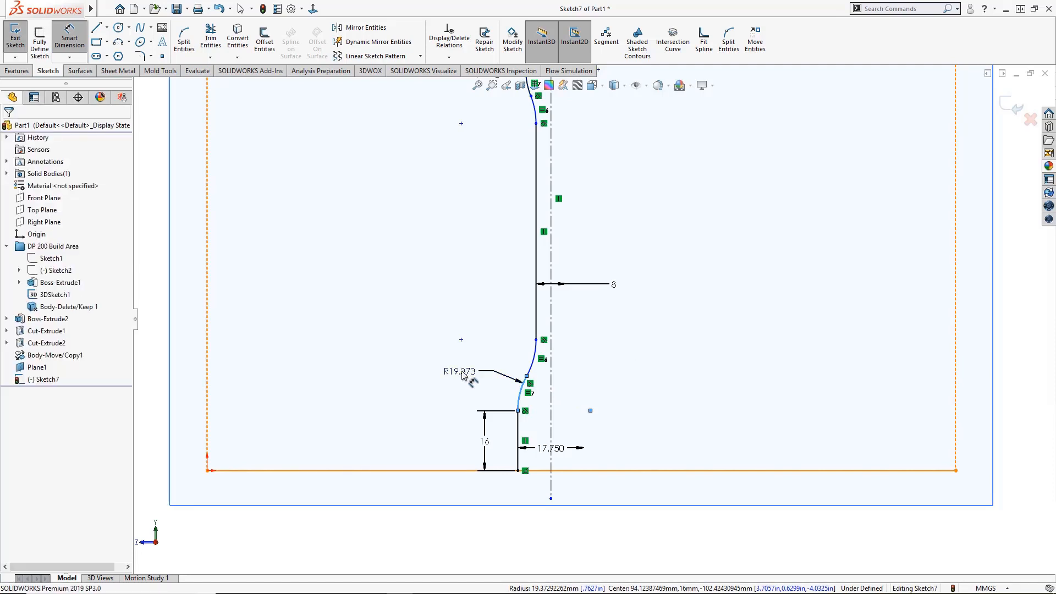
{"action": "left_click", "coordinate": [462, 374]}
{"action": "type", "text": "20"}
{"action": "key", "text": "Return"}
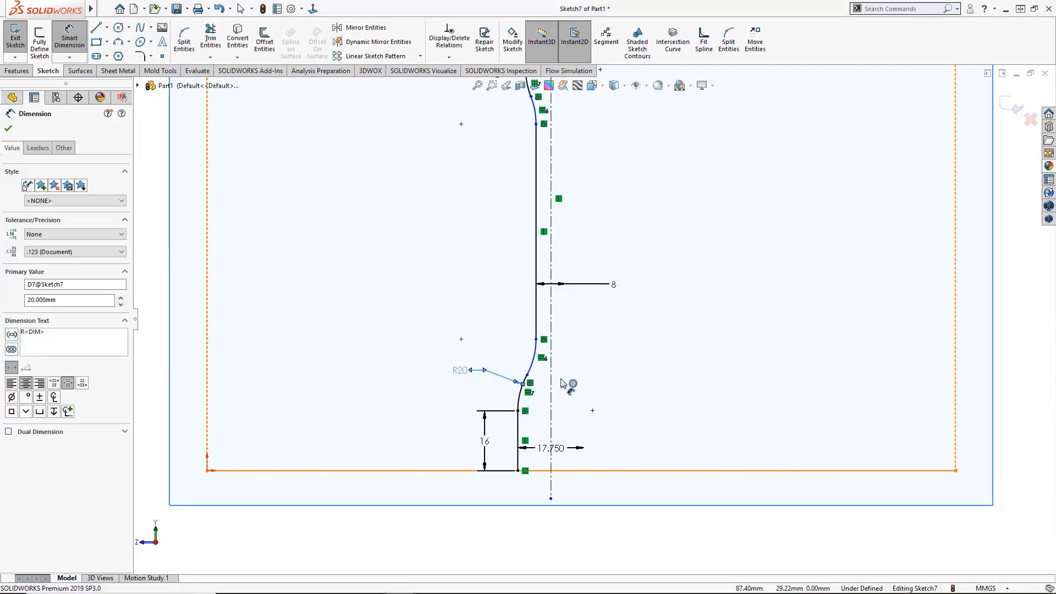
Step: Dimension the arc at the middle line's lower end with a 25 mm radius
{"action": "left_click", "coordinate": [532, 360]}
{"action": "left_click", "coordinate": [605, 375]}
{"action": "type", "text": "25"}
{"action": "key", "text": "Return"}
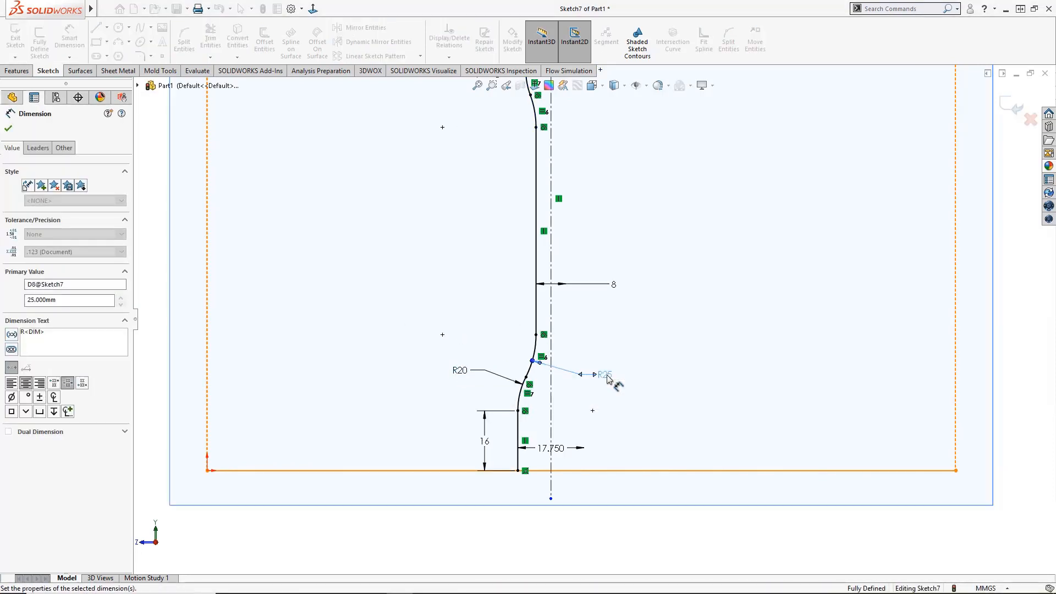
{"action": "key", "text": "Escape"}
Step: Revolve the open profile 360 degrees about the centerline as a one-direction thin feature 2 mm thick, leaving the sketch unclosed
{"action": "key", "text": "f"}
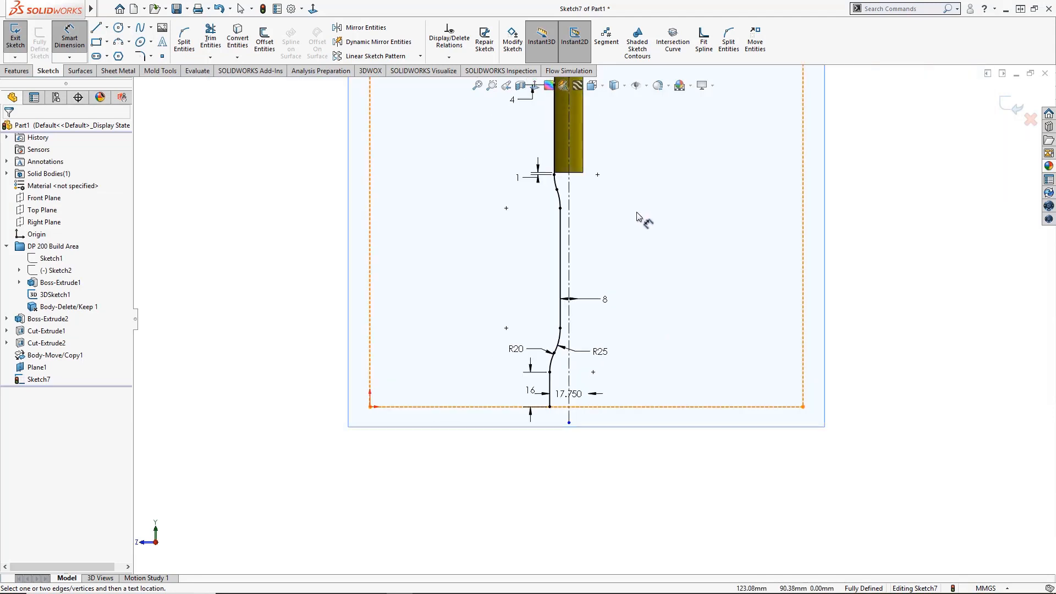
{"action": "middle_click_drag", "start_coordinate": [637, 216], "coordinate": [605, 291], "text": "ctrl"}
{"action": "left_click", "coordinate": [29, 71]}
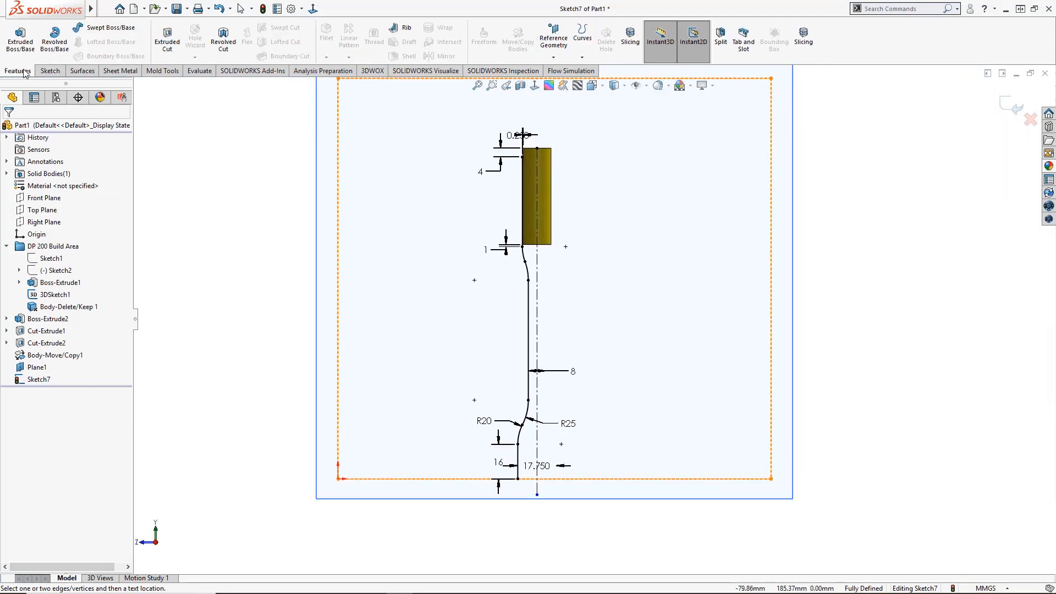
{"action": "left_click", "coordinate": [55, 39]}
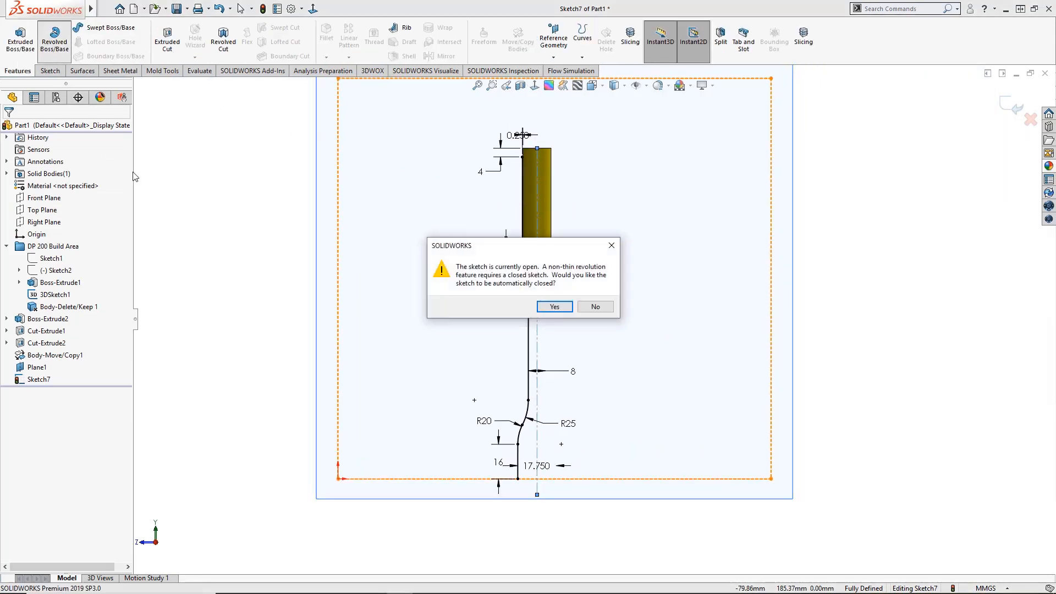
{"action": "left_click", "coordinate": [596, 307]}
{"action": "scroll", "coordinate": [540, 163], "scroll_direction": "down", "scroll_amount": 10}
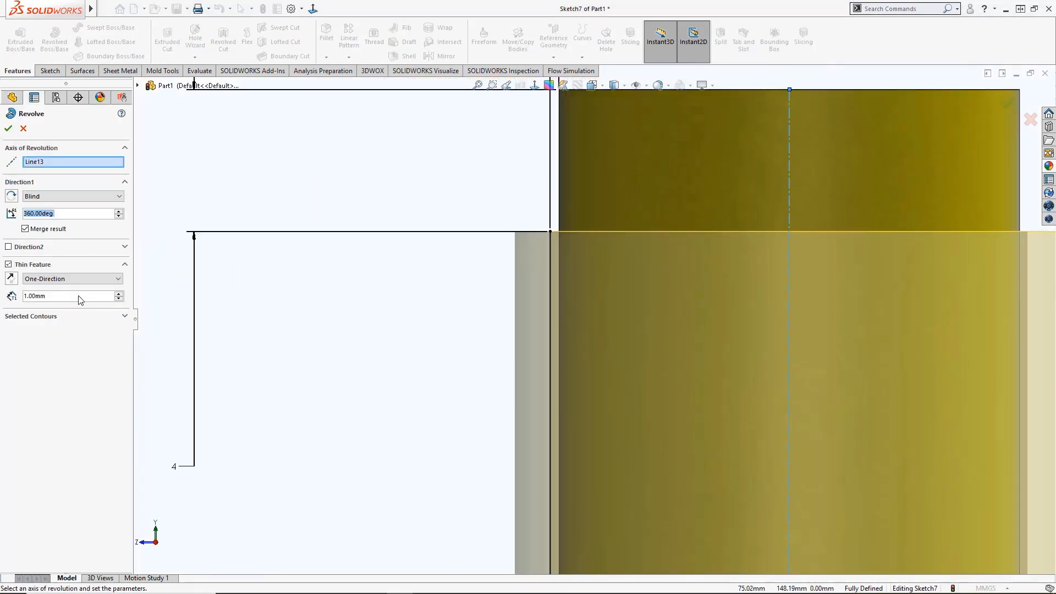
{"action": "type", "text": "2"}
{"action": "key", "text": "Return"}
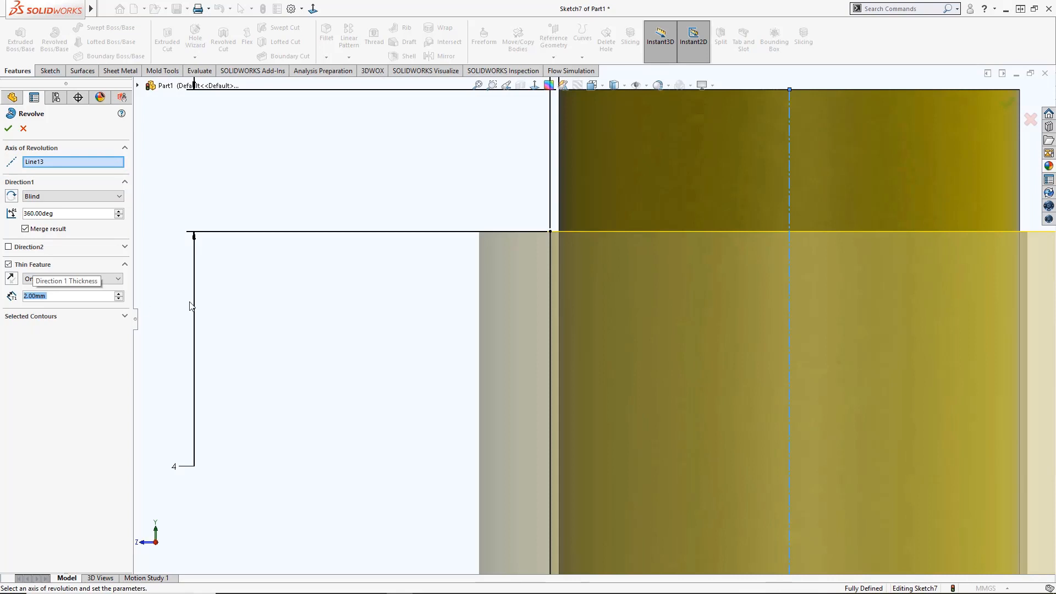
{"action": "scroll", "coordinate": [462, 316], "scroll_direction": "up", "scroll_amount": 10}
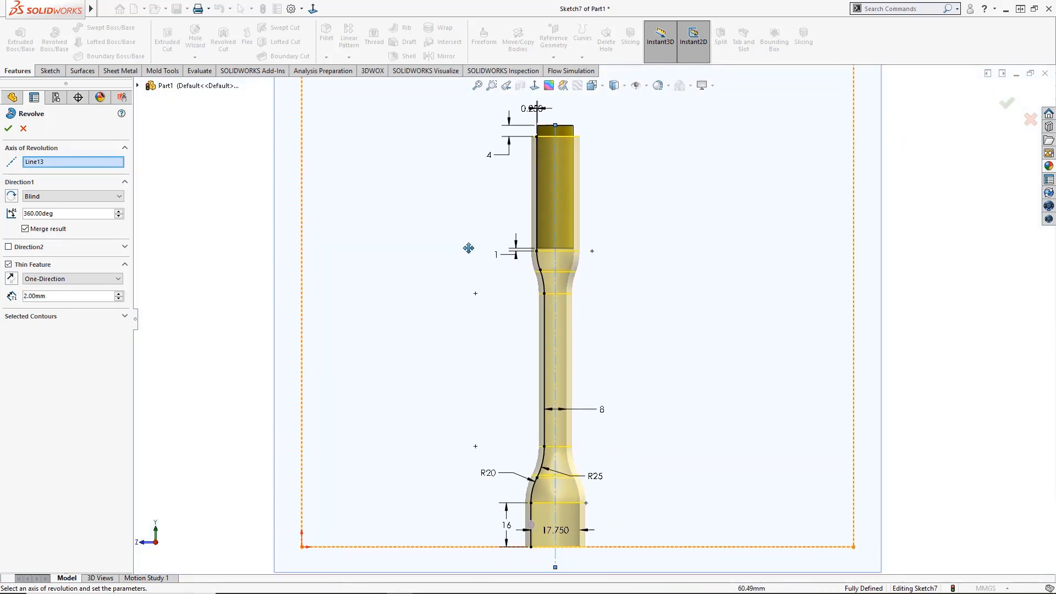
{"action": "left_click", "coordinate": [8, 128]}
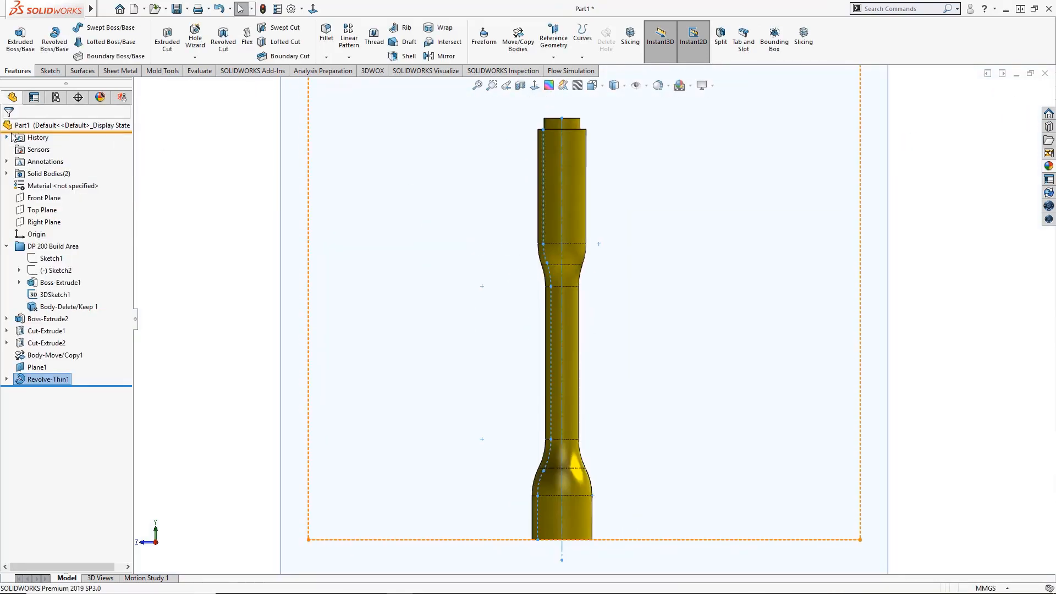
Step: Inspect the revolved body from several angles and highlight the separate cylinder protruding from its upper end
{"action": "middle_click_drag", "start_coordinate": [244, 218], "coordinate": [342, 220]}
{"action": "middle_click_drag", "start_coordinate": [388, 213], "coordinate": [424, 170]}
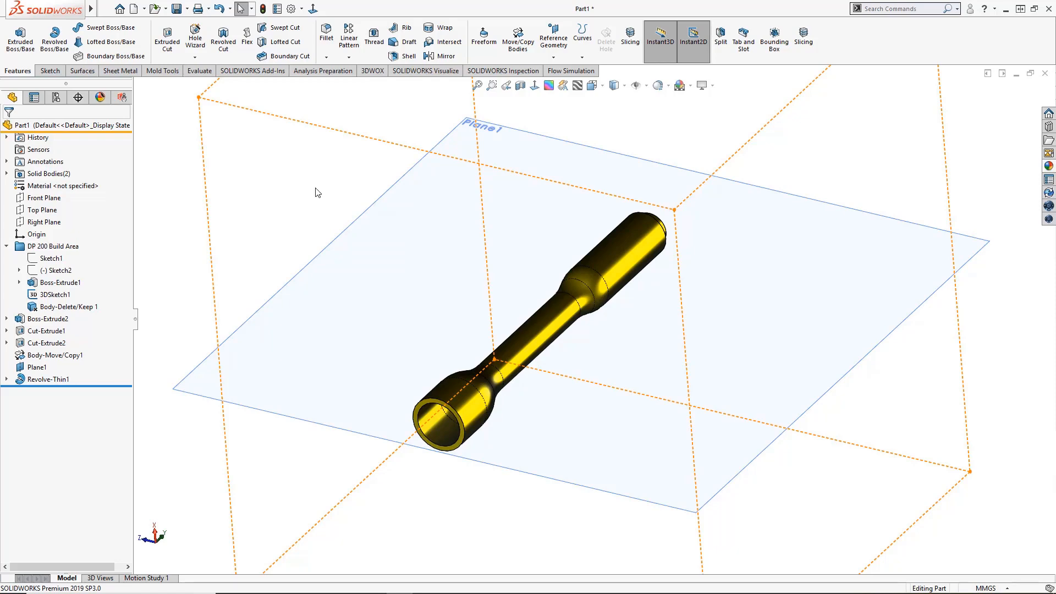
{"action": "key", "text": "ctrl+4"}
{"action": "scroll", "coordinate": [582, 206], "scroll_direction": "down", "scroll_amount": 5}
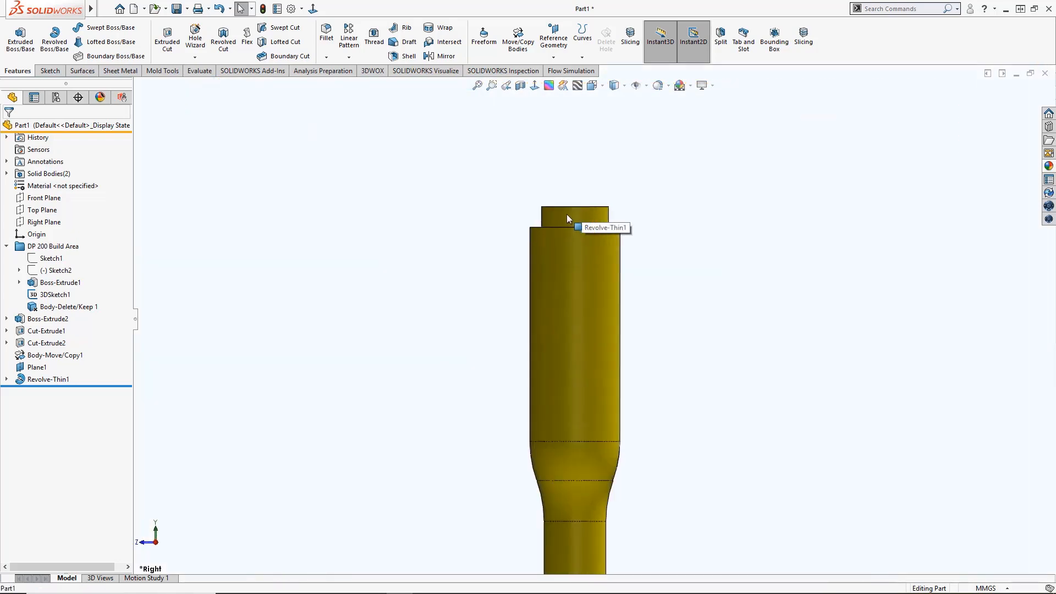
{"action": "left_click", "coordinate": [568, 217]}
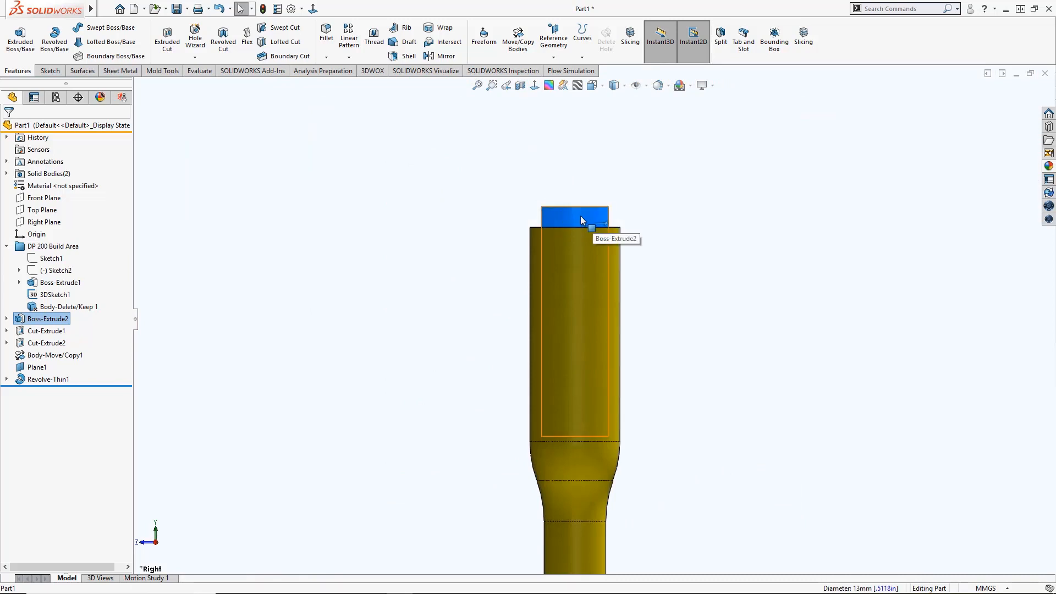
{"action": "middle_click_drag", "start_coordinate": [599, 226], "coordinate": [576, 272]}
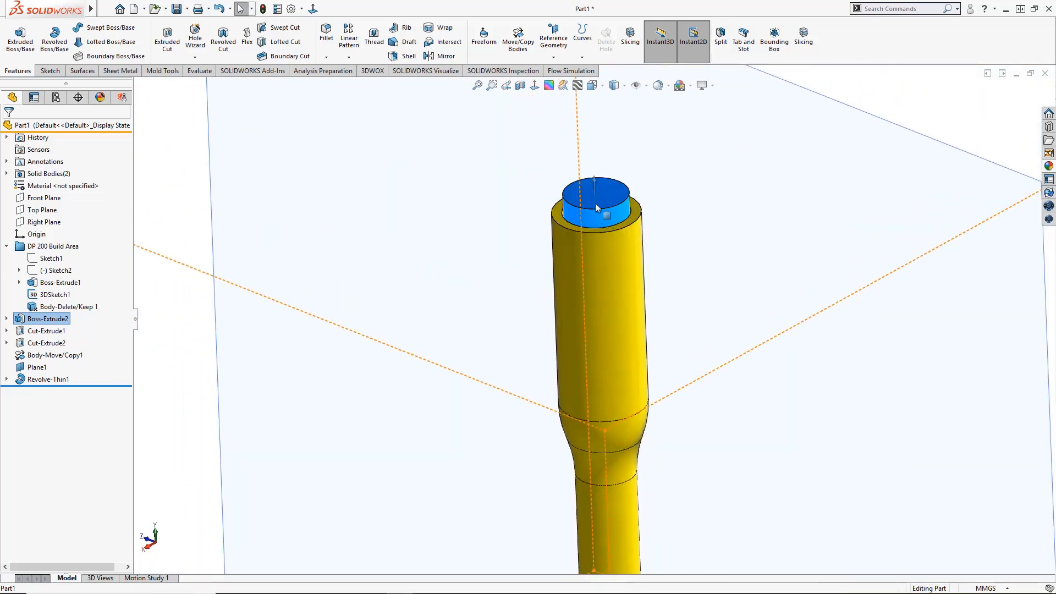
{"action": "double_click", "coordinate": [30, 322]}
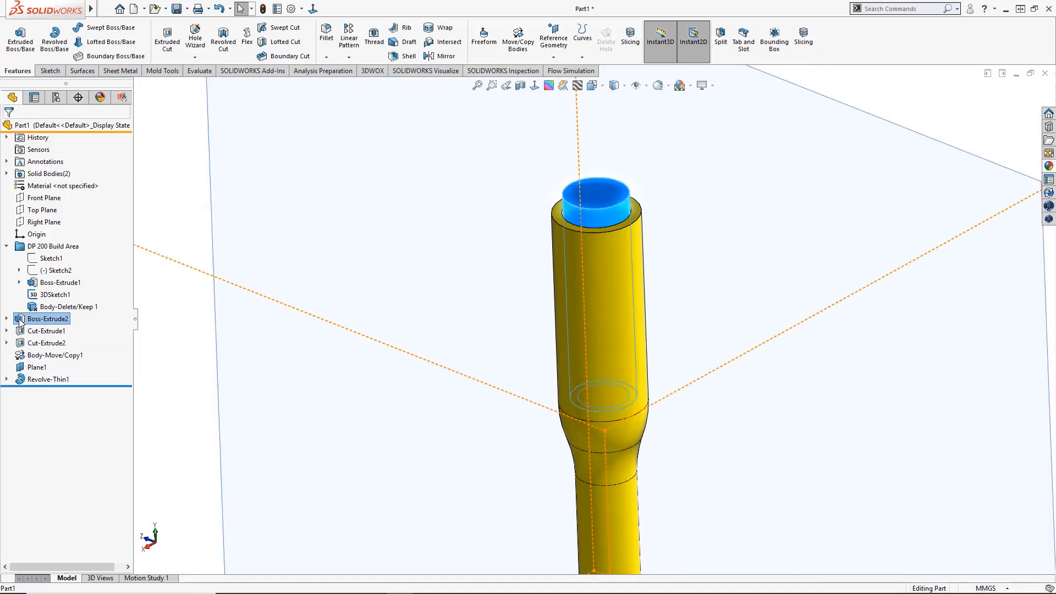
{"action": "left_click", "coordinate": [650, 125]}
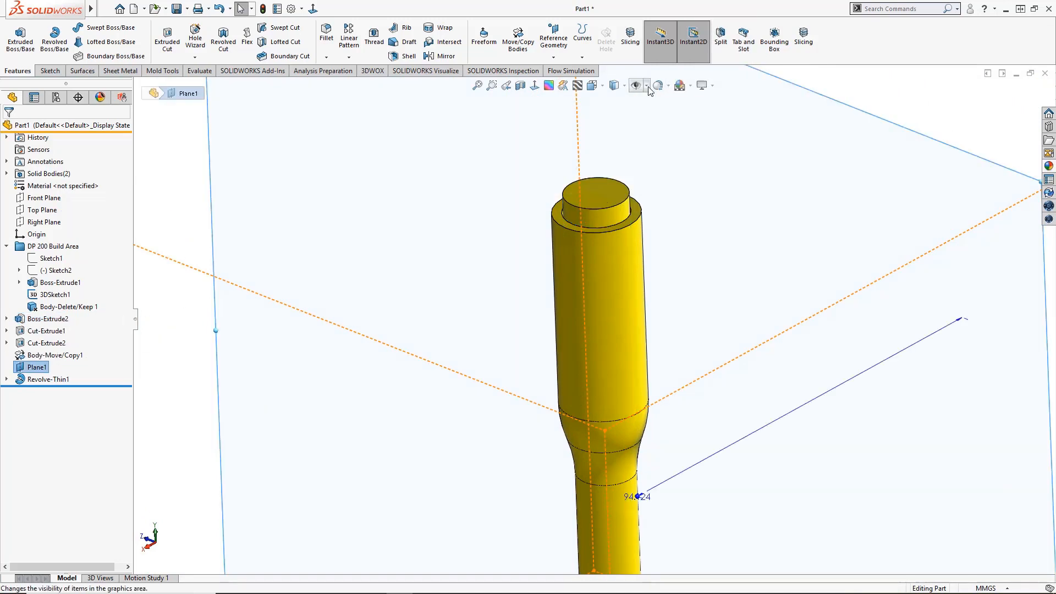
Step: Examine the sketch behind the separate cylinder's extrusion and return to the finished part
{"action": "left_click", "coordinate": [893, 107]}
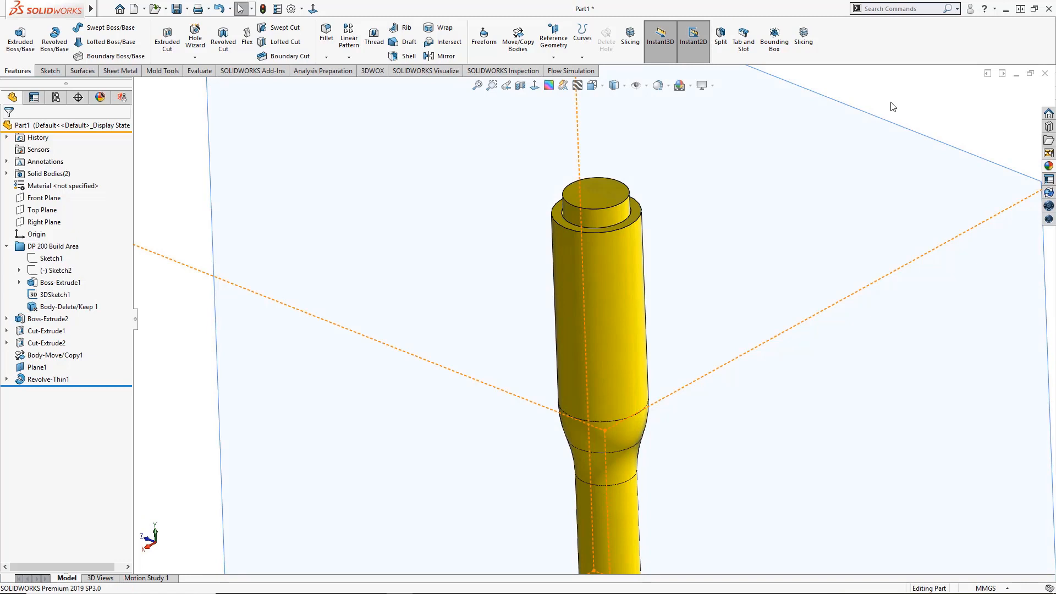
{"action": "left_click", "coordinate": [610, 280]}
{"action": "left_click", "coordinate": [607, 220]}
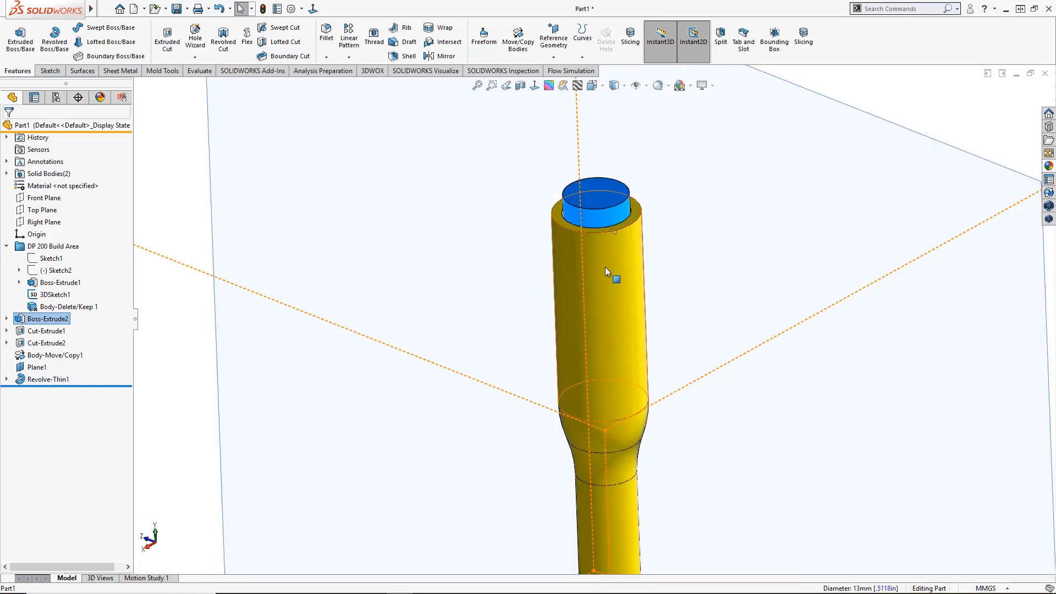
{"action": "left_click", "coordinate": [7, 318]}
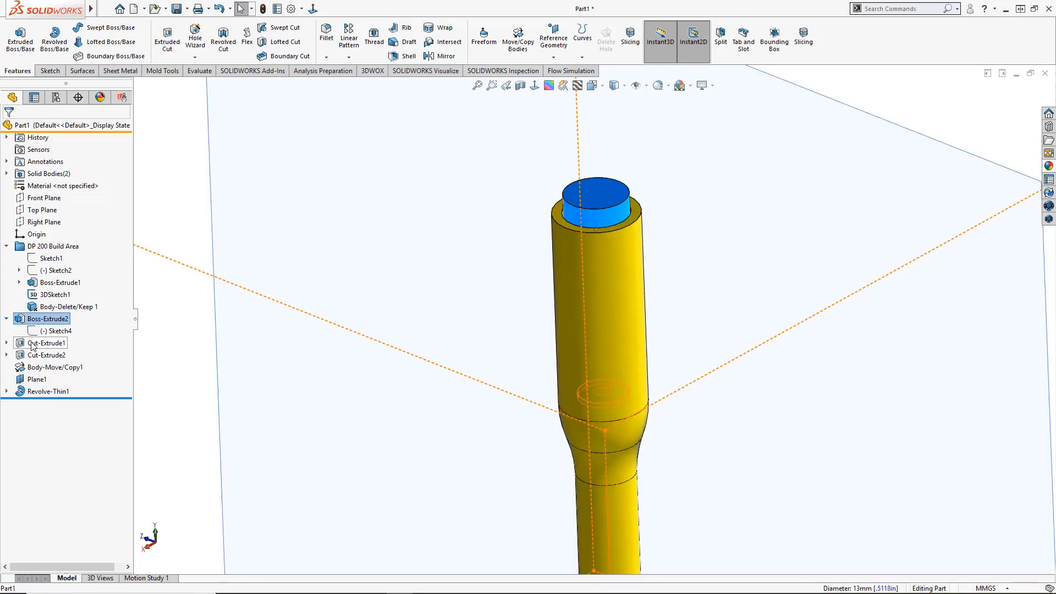
{"action": "double_click", "coordinate": [44, 333]}
{"action": "scroll", "coordinate": [594, 320], "scroll_direction": "up", "scroll_amount": 1}
{"action": "scroll", "coordinate": [687, 279], "scroll_direction": "up", "scroll_amount": 5}
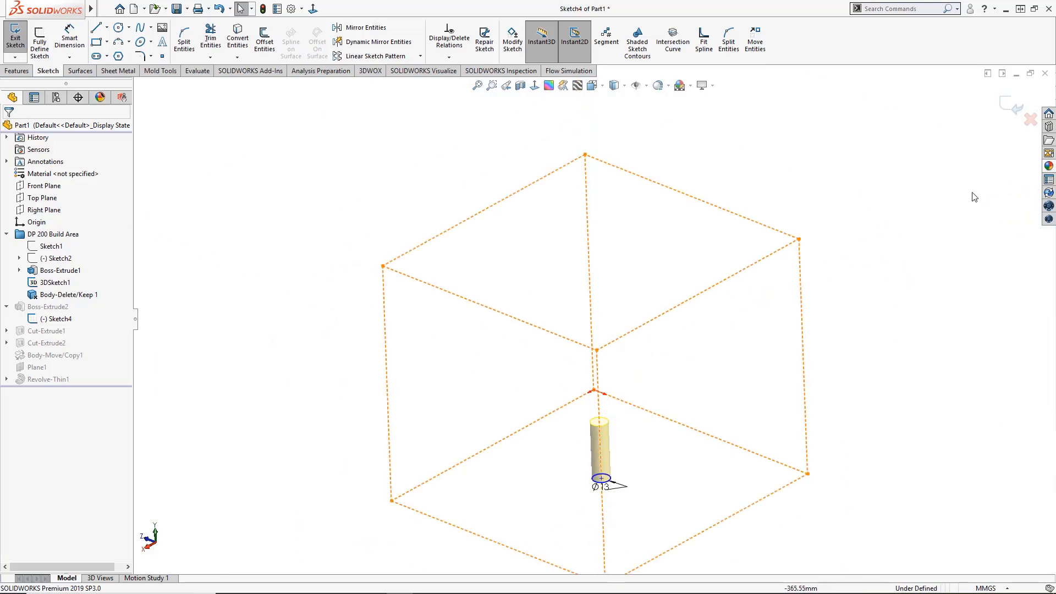
{"action": "left_click", "coordinate": [1014, 110]}
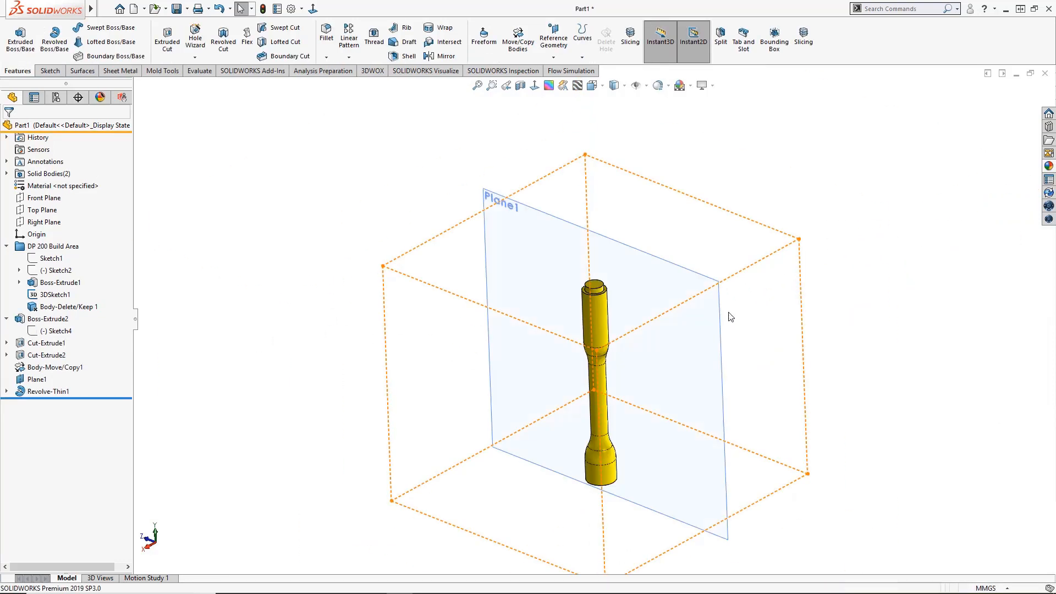
{"action": "scroll", "coordinate": [609, 449], "scroll_direction": "down", "scroll_amount": 2}
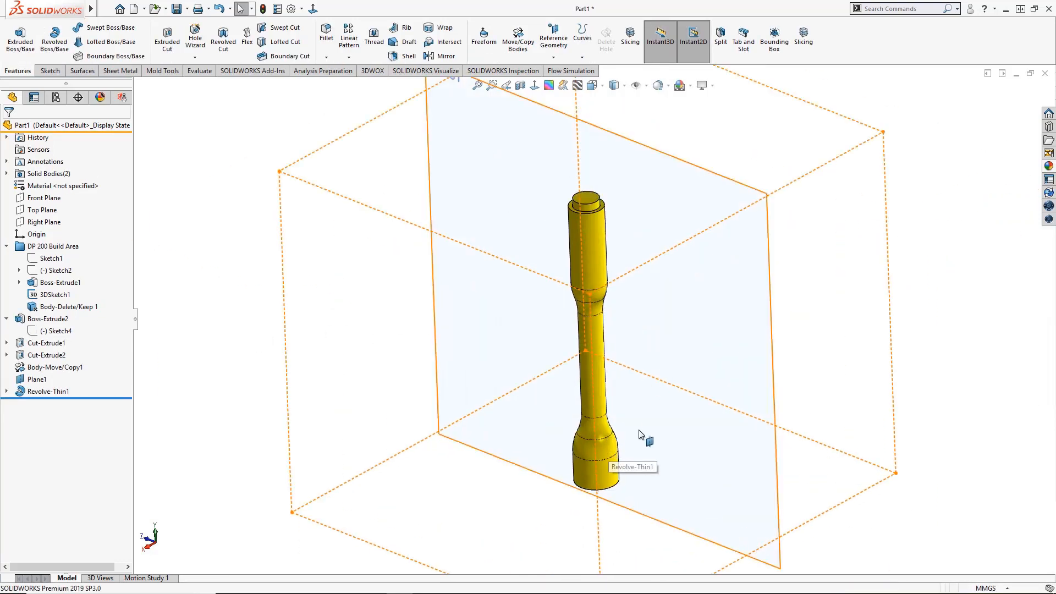
Step: Try resizing the separate cylinder directly on the model to a diameter of about 17 mm
{"action": "left_click", "coordinate": [588, 202]}
{"action": "mouse_move", "coordinate": [604, 486]}
{"action": "left_mouse_down"}
{"action": "mouse_move", "coordinate": [616, 489]}
{"action": "mouse_move", "coordinate": [607, 478]}
{"action": "left_mouse_up"}
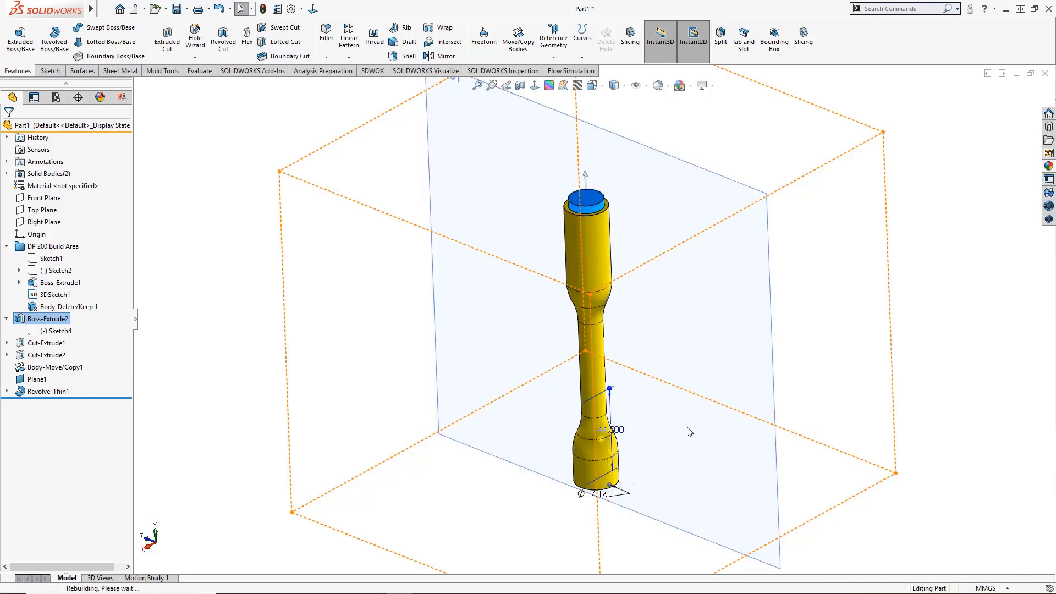
{"action": "left_click", "coordinate": [401, 307]}
{"action": "key", "text": "ctrl+4"}
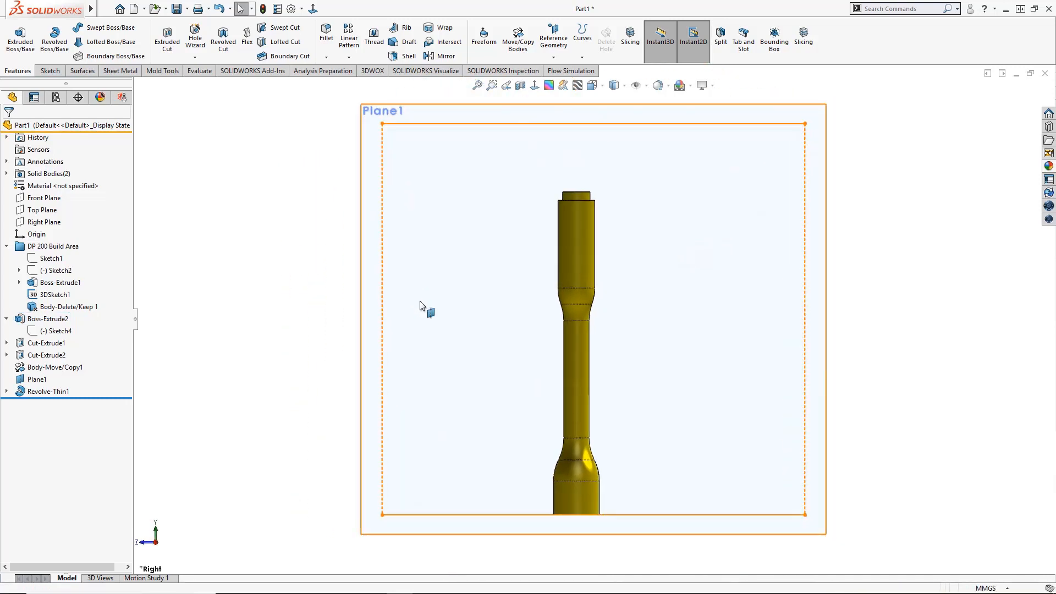
{"action": "scroll", "coordinate": [573, 191], "scroll_direction": "down", "scroll_amount": 2}
{"action": "left_click", "coordinate": [57, 198]}
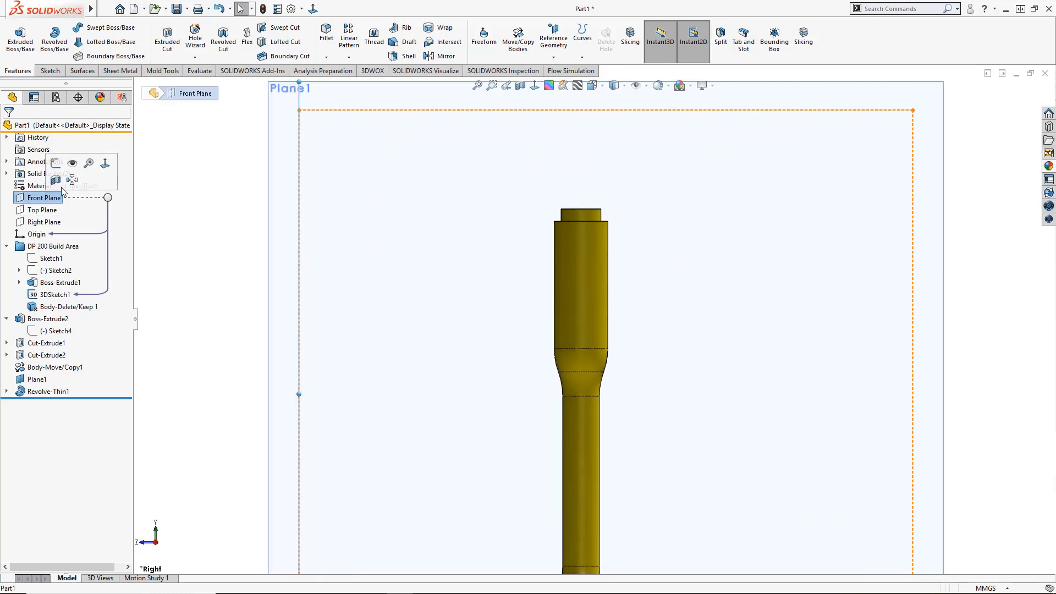
{"action": "left_click", "coordinate": [72, 165]}
{"action": "key", "text": "l"}
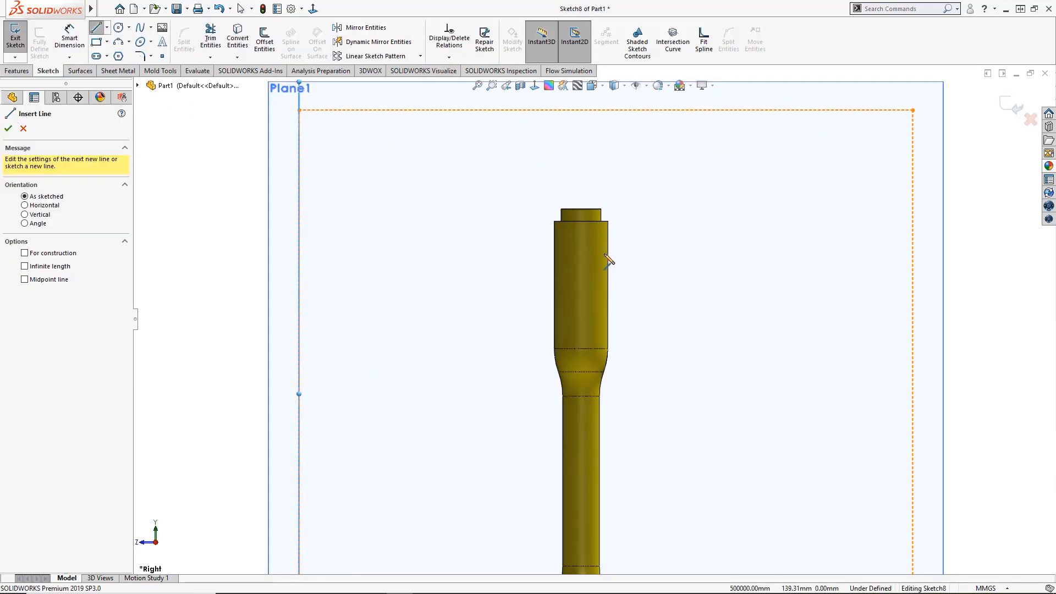
{"action": "scroll", "coordinate": [651, 270], "scroll_direction": "down", "scroll_amount": 2}
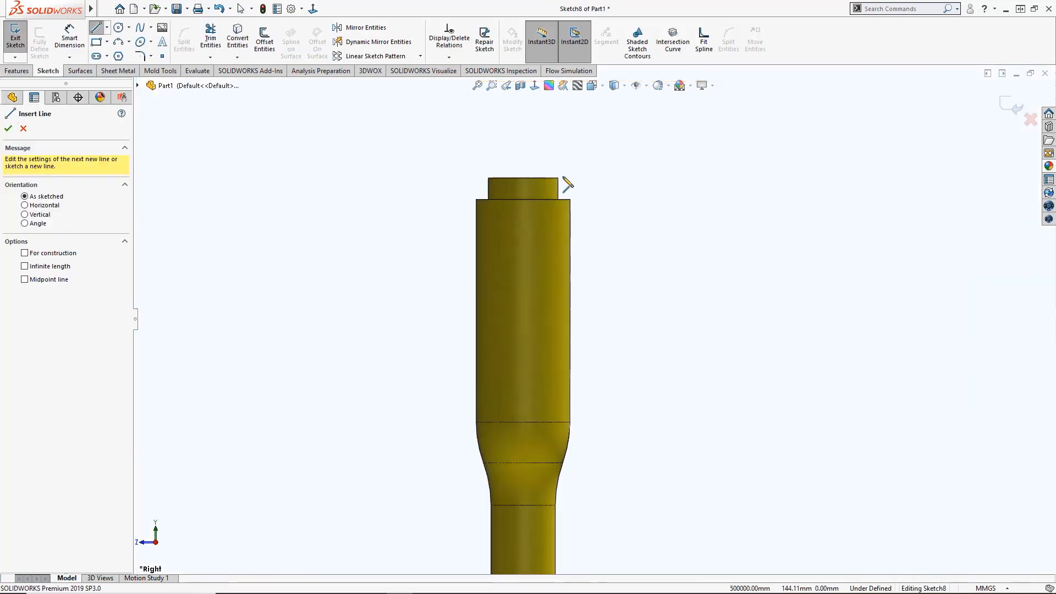
{"action": "left_click", "coordinate": [614, 85]}
{"action": "left_click", "coordinate": [615, 147]}
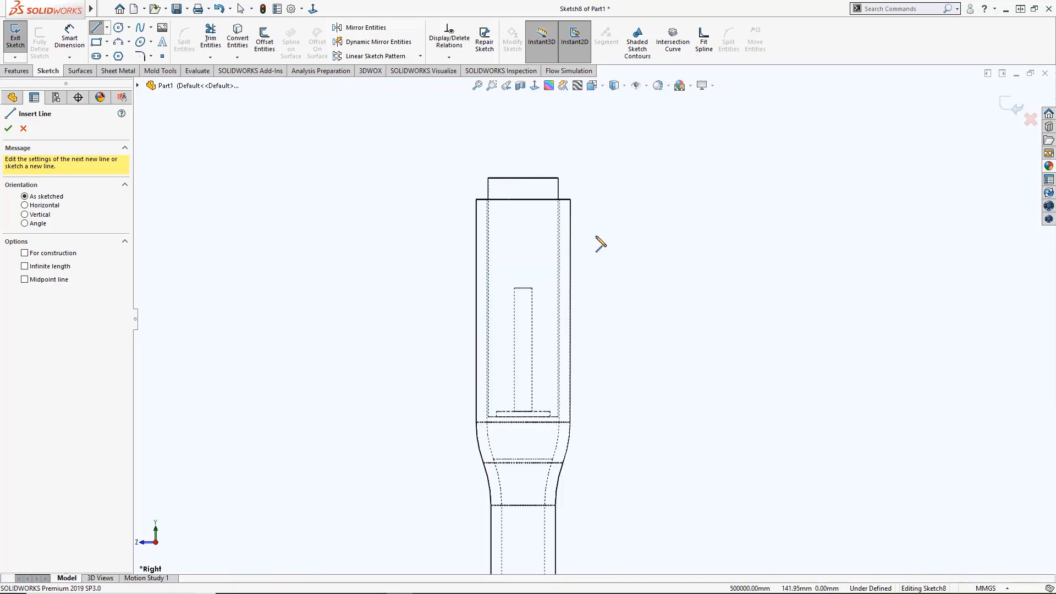
{"action": "key", "text": "Escape"}
{"action": "left_click", "coordinate": [1030, 119]}
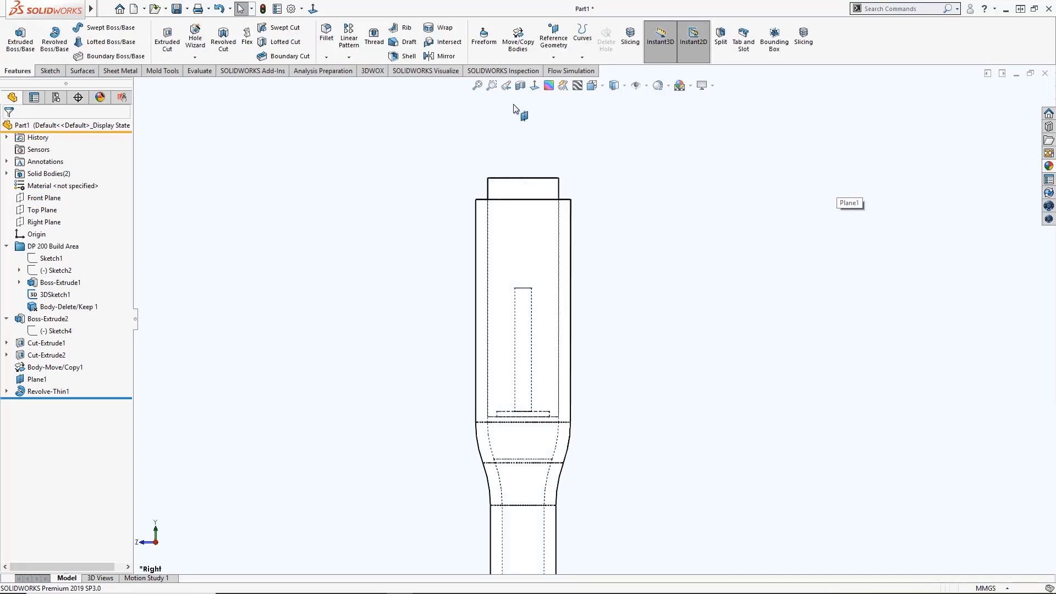
{"action": "left_click", "coordinate": [511, 88]}
{"action": "left_click", "coordinate": [614, 85]}
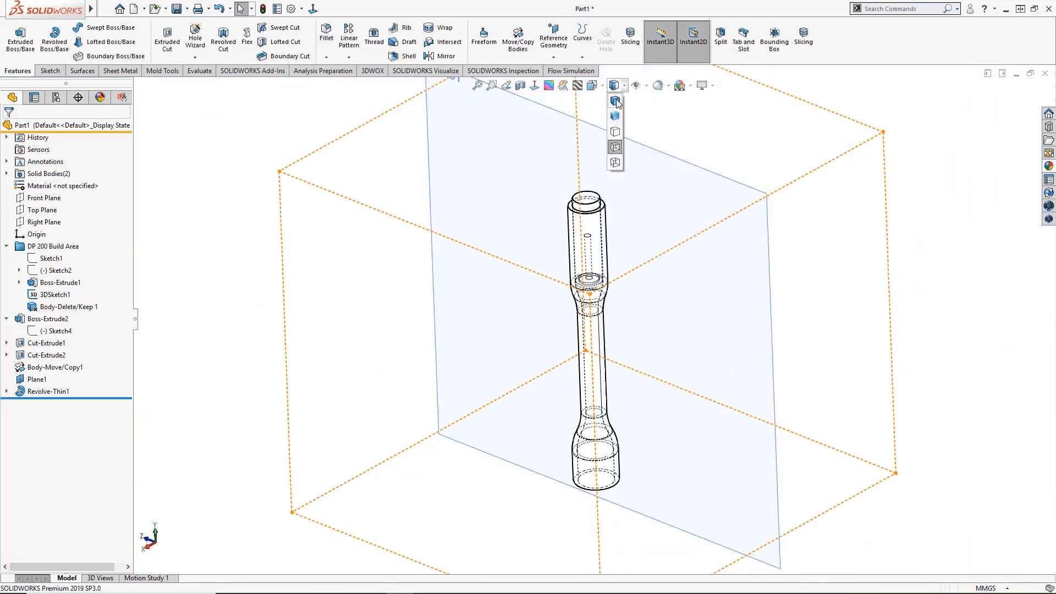
{"action": "left_click", "coordinate": [615, 102]}
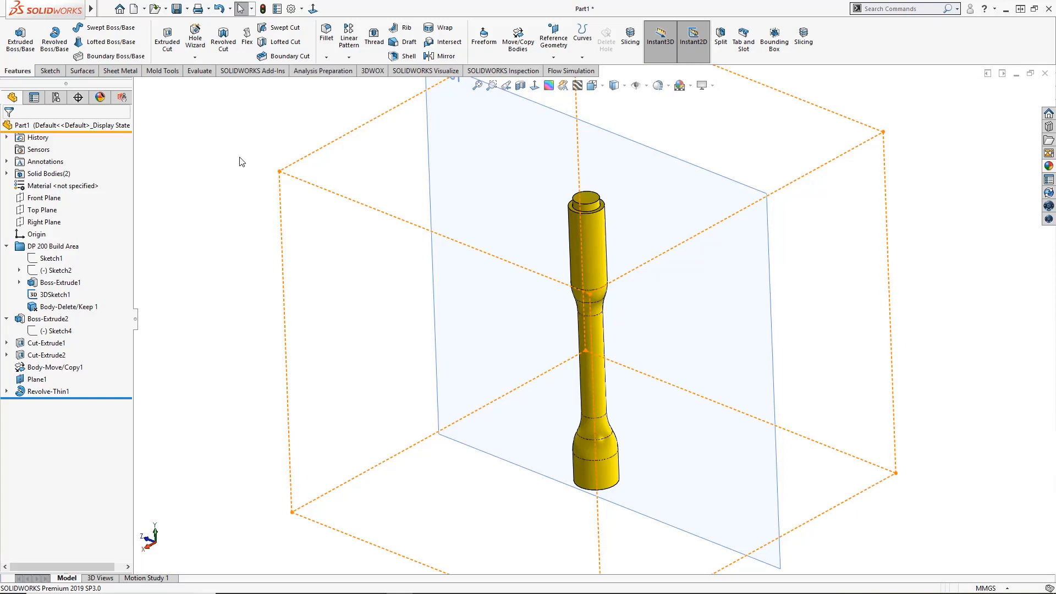
Step: Start a sketch on Plane1, viewed face-on, with hidden lines visible for the Line tool
{"action": "left_click", "coordinate": [613, 141]}
{"action": "left_click", "coordinate": [635, 101]}
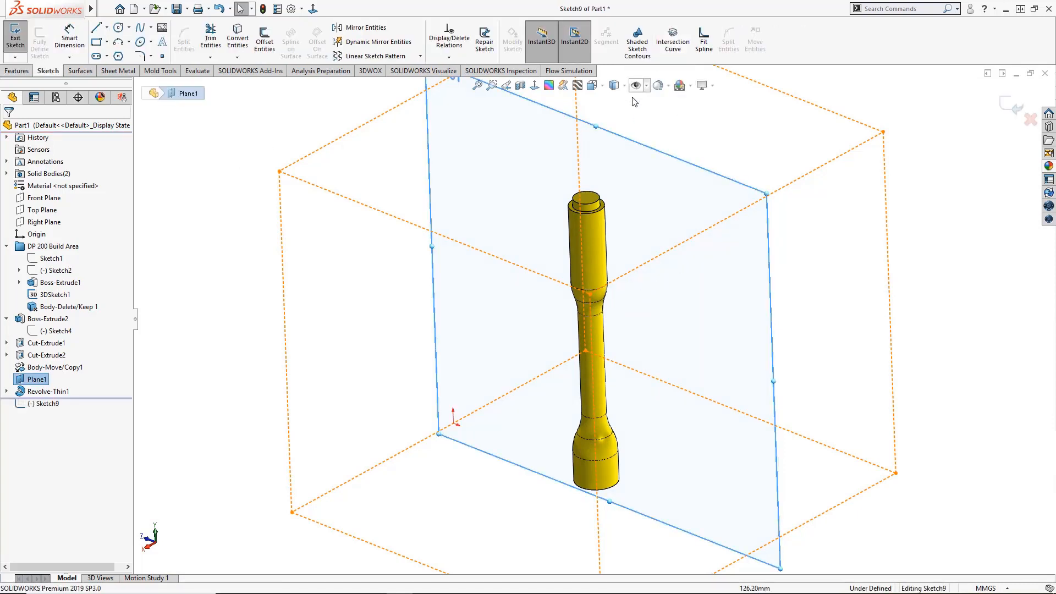
{"action": "left_click", "coordinate": [535, 85]}
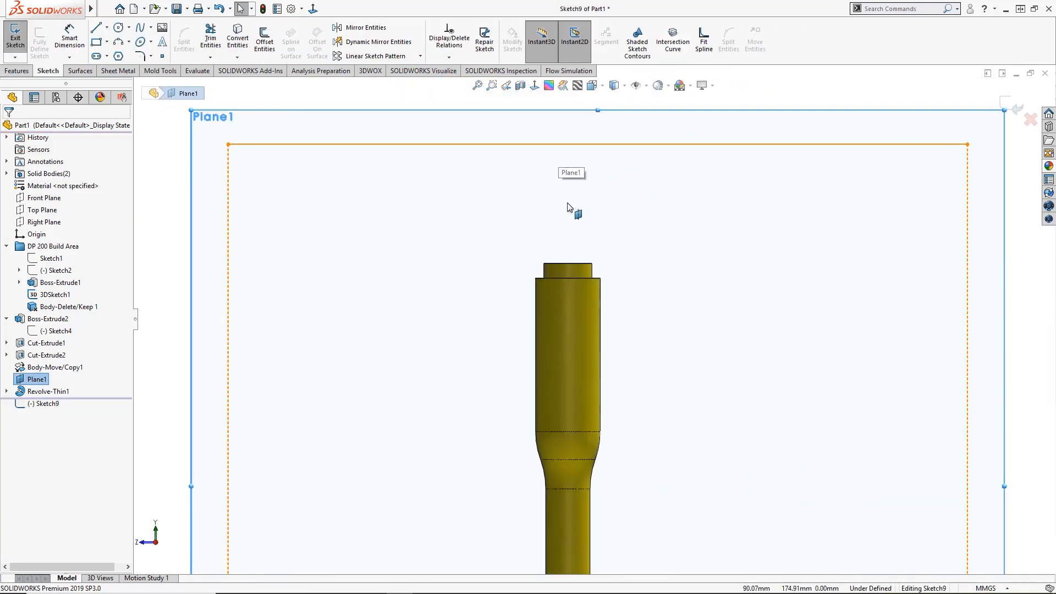
{"action": "scroll", "coordinate": [571, 206], "scroll_direction": "down", "scroll_amount": 2}
{"action": "left_click", "coordinate": [614, 85]}
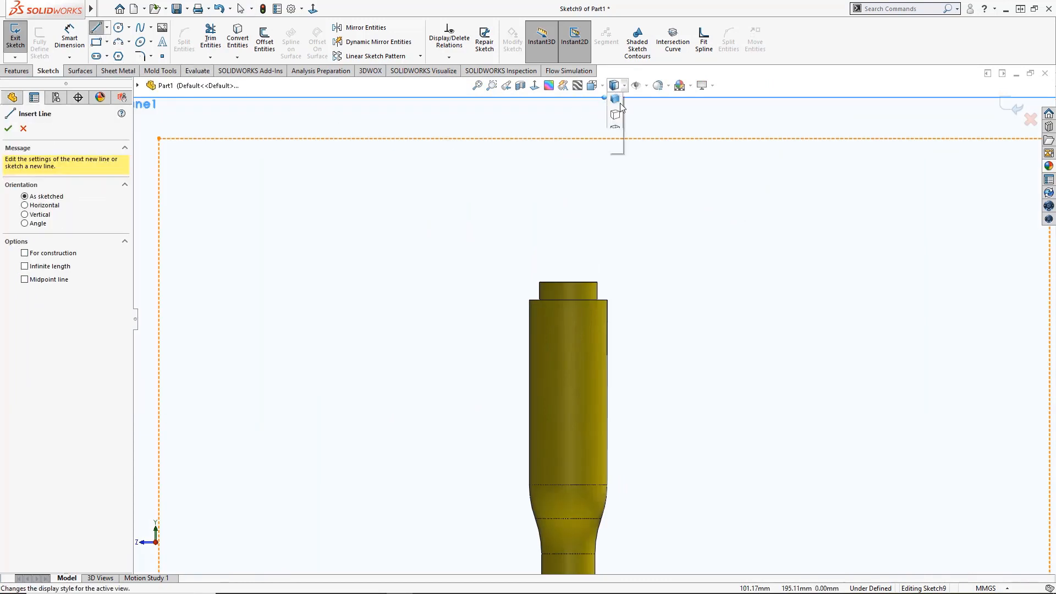
{"action": "left_click", "coordinate": [614, 139]}
Step: Sketch a closed six-line profile flaring up and outward from the holder's upper bore edge, with a vertical inner side about 24 mm long
{"action": "left_click", "coordinate": [598, 323]}
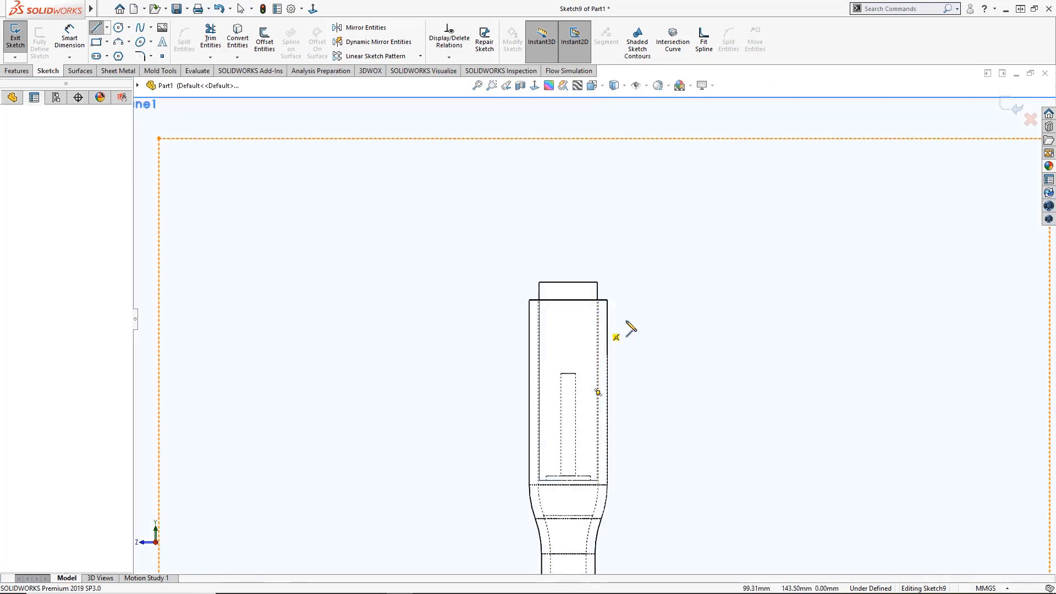
{"action": "left_click", "coordinate": [627, 323]}
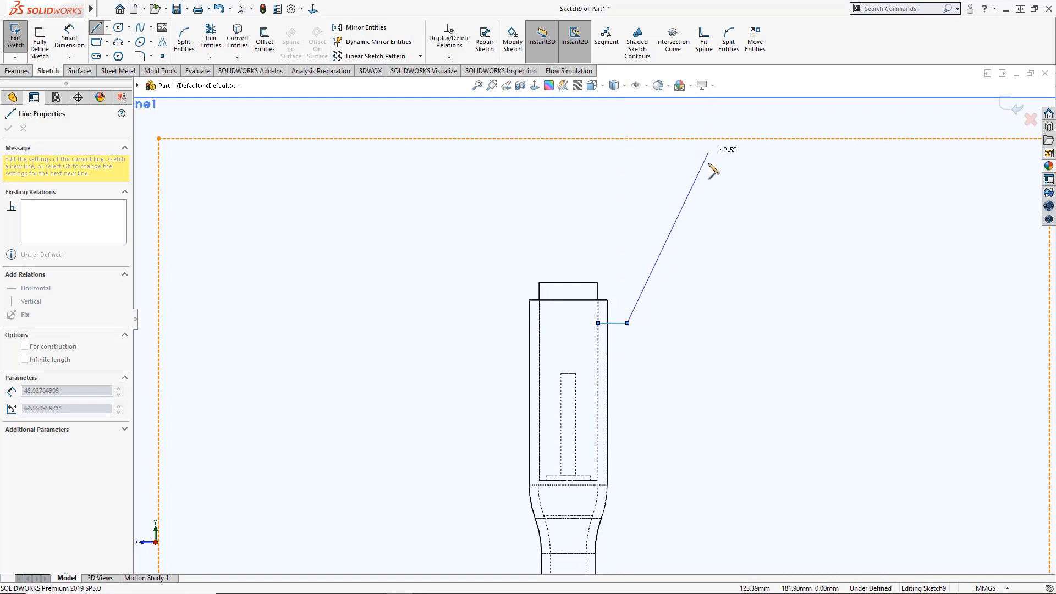
{"action": "left_click", "coordinate": [699, 153]}
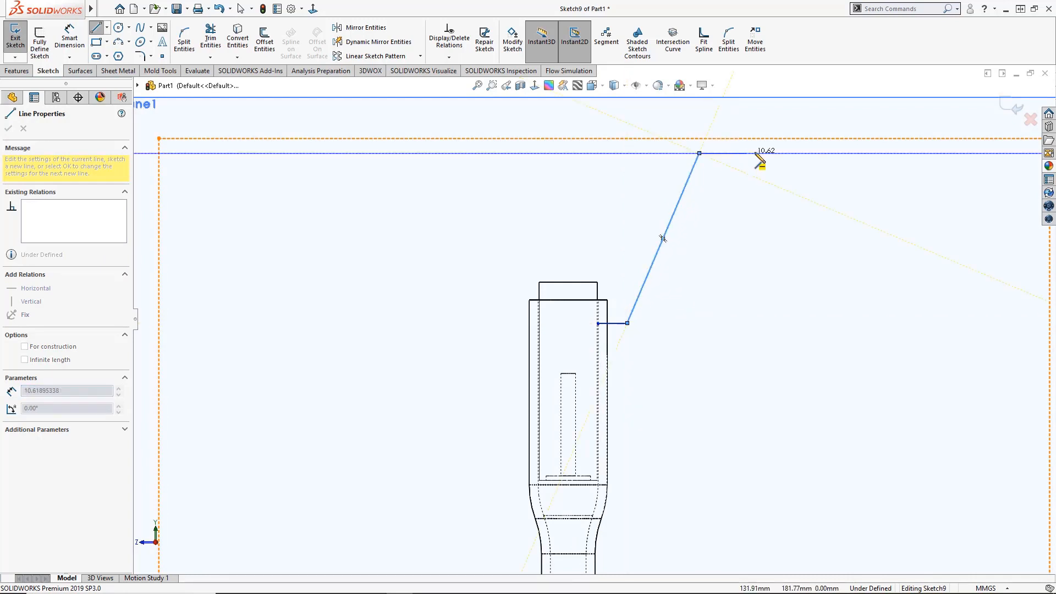
{"action": "left_click", "coordinate": [757, 153]}
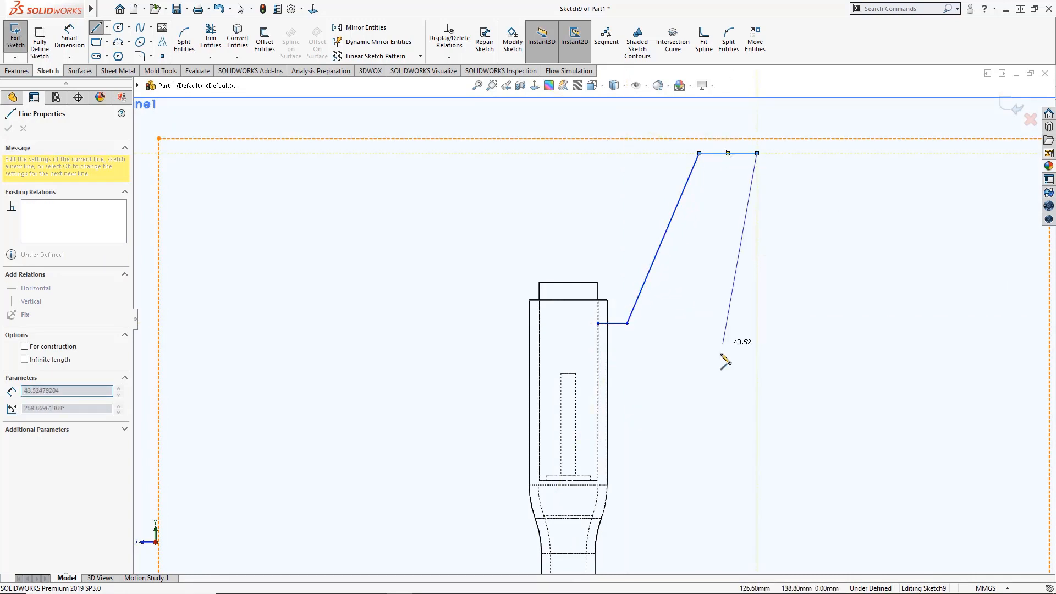
{"action": "left_click", "coordinate": [706, 429]}
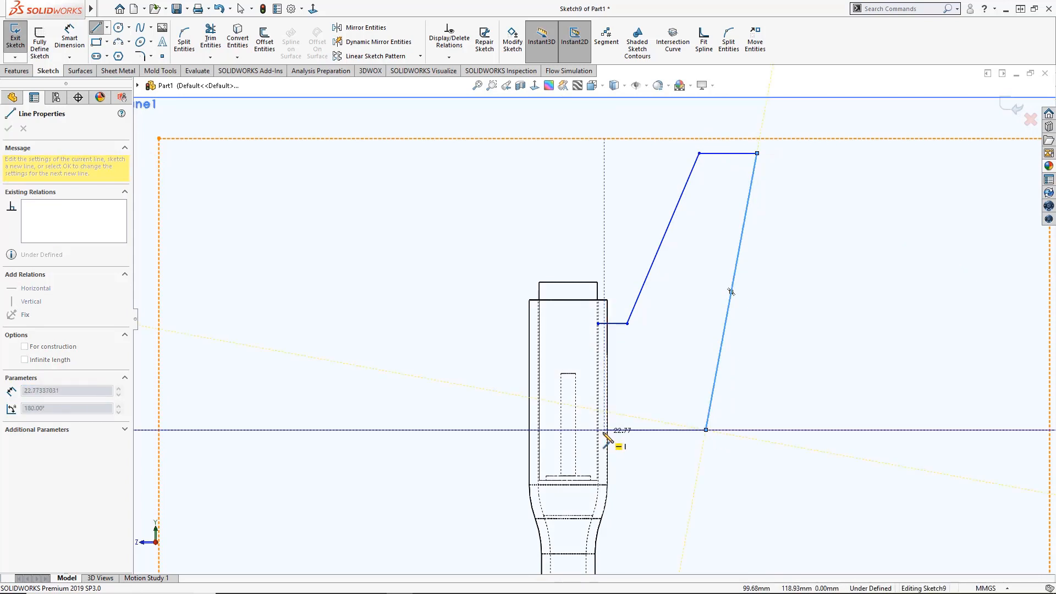
{"action": "left_click", "coordinate": [598, 430]}
{"action": "left_click", "coordinate": [598, 324]}
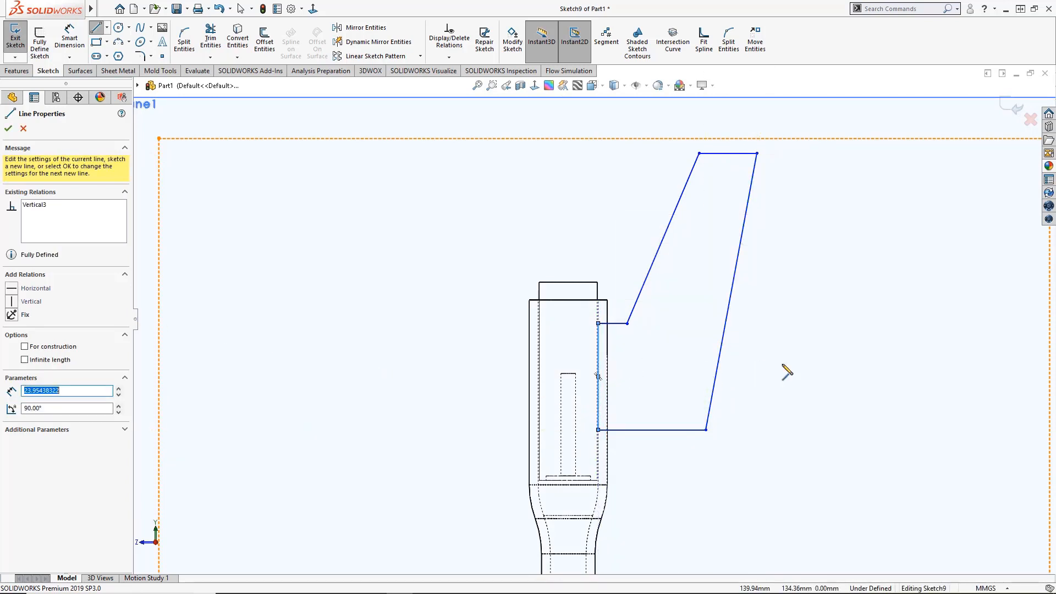
{"action": "key", "text": "Escape"}
Step: Reshape the profile by raising its lower outer corner to slope the lower edge and lifting the short horizontal ledge slightly
{"action": "left_click_drag", "start_coordinate": [706, 430], "coordinate": [695, 368]}
{"action": "left_click", "coordinate": [650, 415]}
{"action": "key", "text": "Escape"}
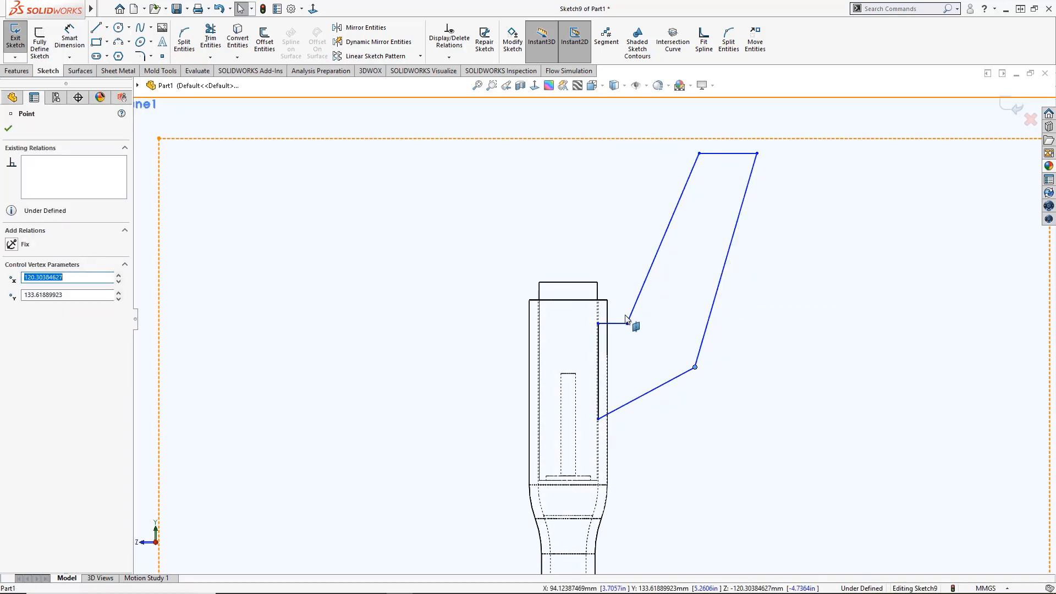
{"action": "mouse_move", "coordinate": [628, 323]}
{"action": "left_mouse_down"}
{"action": "mouse_move", "coordinate": [634, 295]}
{"action": "mouse_move", "coordinate": [633, 310]}
{"action": "left_mouse_up"}
{"action": "key", "text": "Escape"}
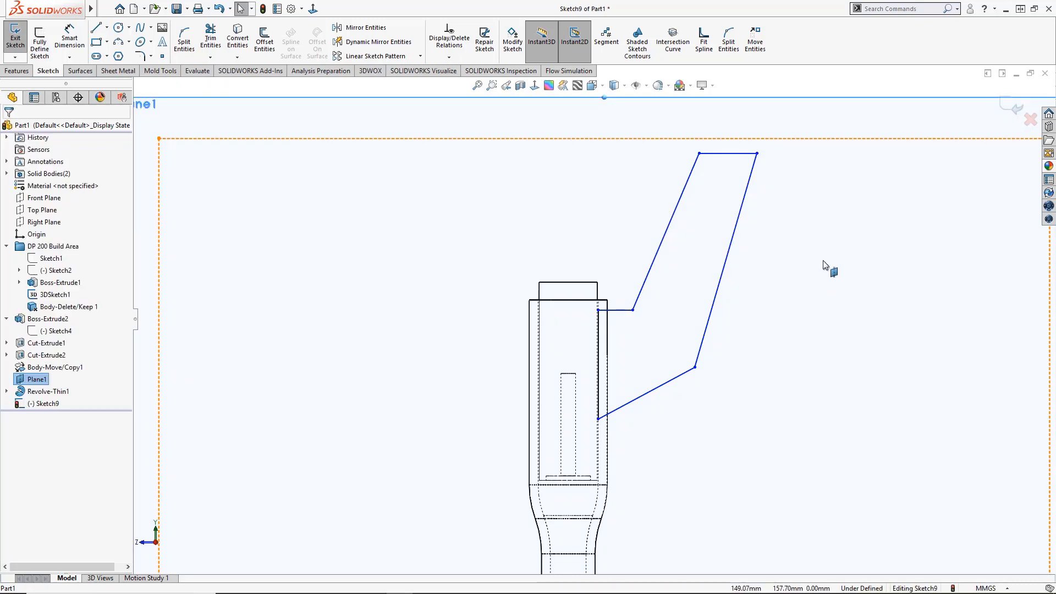
Step: Draw a vertical centerline upward from the midpoint of the holder's upper rim
{"action": "left_click", "coordinate": [107, 27]}
{"action": "left_click", "coordinate": [122, 52]}
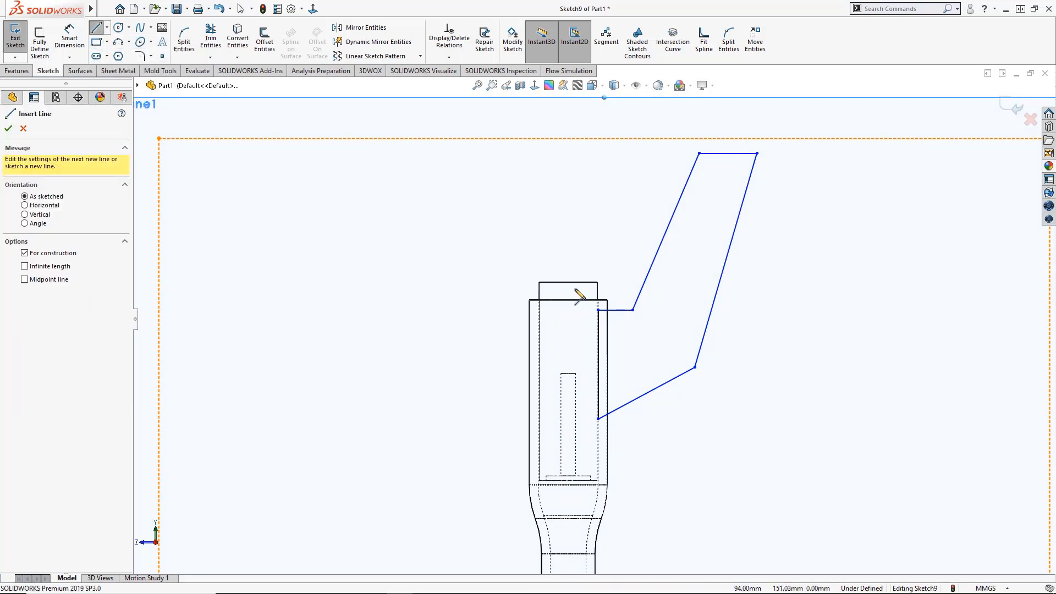
{"action": "left_click_drag", "start_coordinate": [569, 299], "coordinate": [568, 176]}
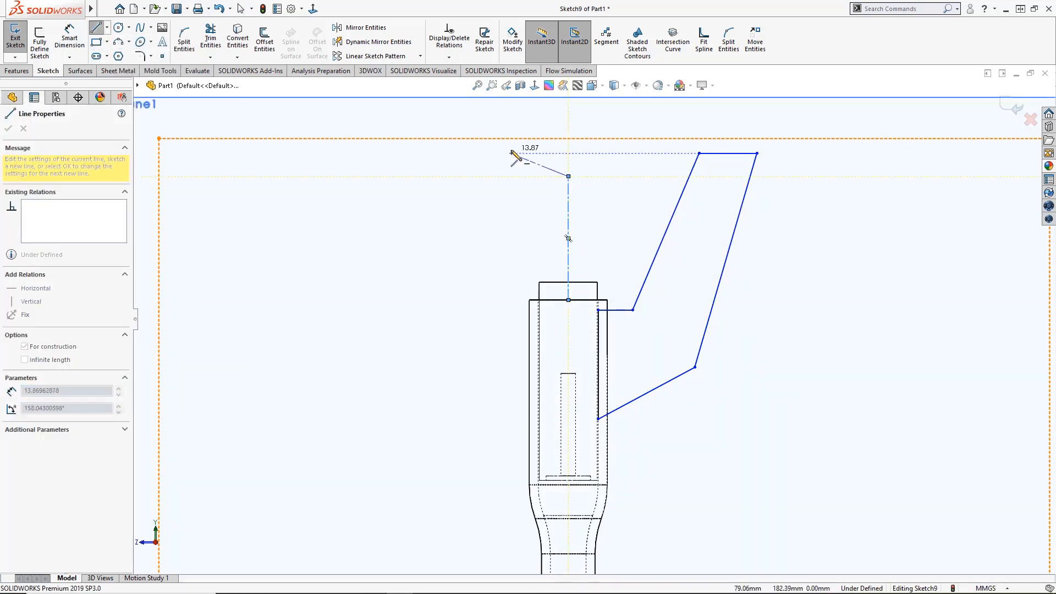
{"action": "key", "text": "Escape"}
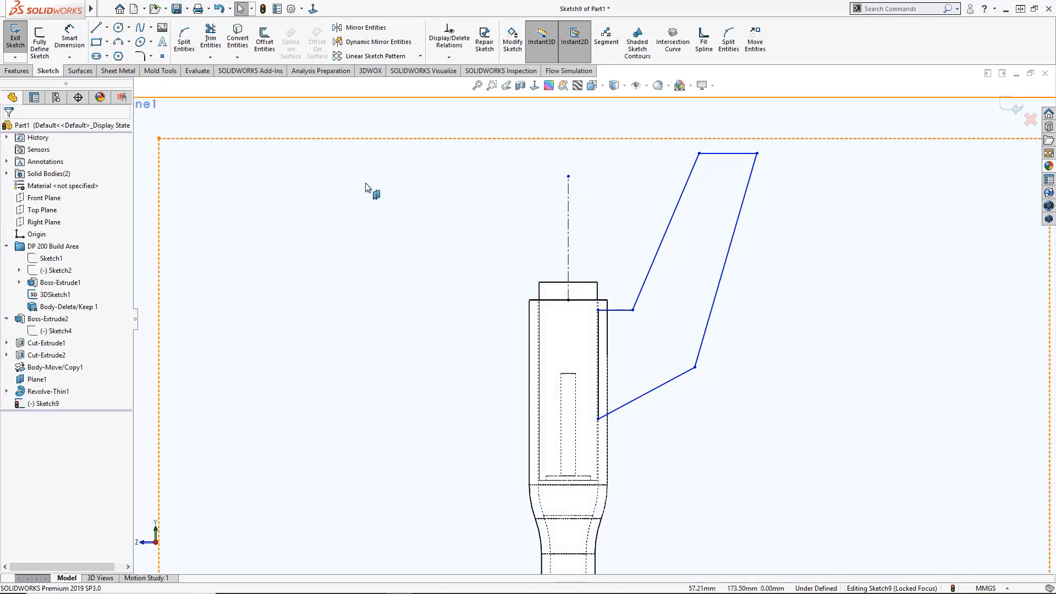
Step: Calculate Fully Define Sketch for all entities, with baseline dimensions taken horizontally from the centerline and vertically from the origin
{"action": "left_click", "coordinate": [39, 55]}
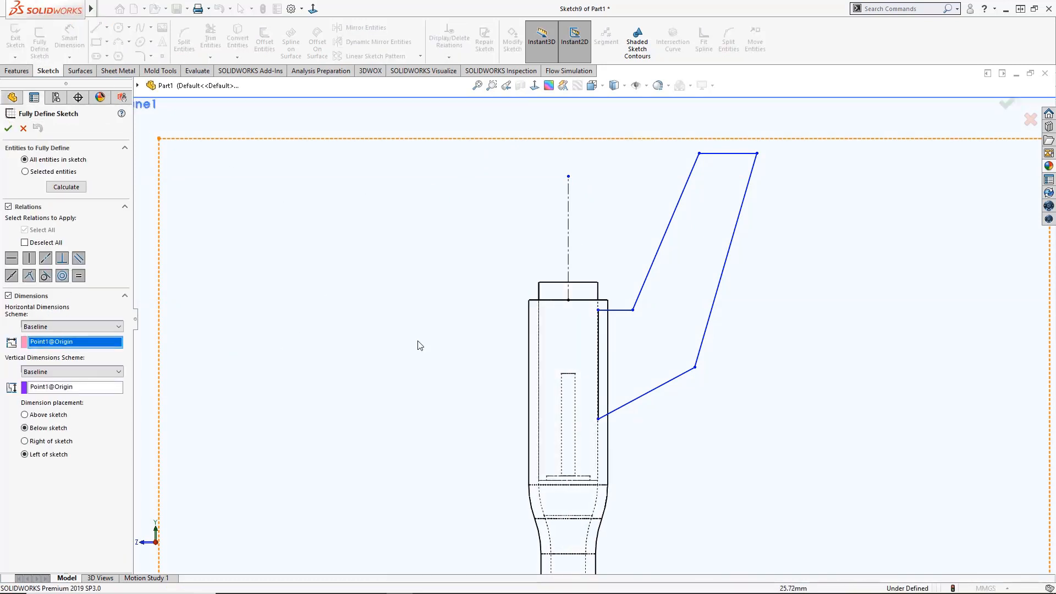
{"action": "left_click", "coordinate": [570, 236]}
{"action": "left_click", "coordinate": [99, 386]}
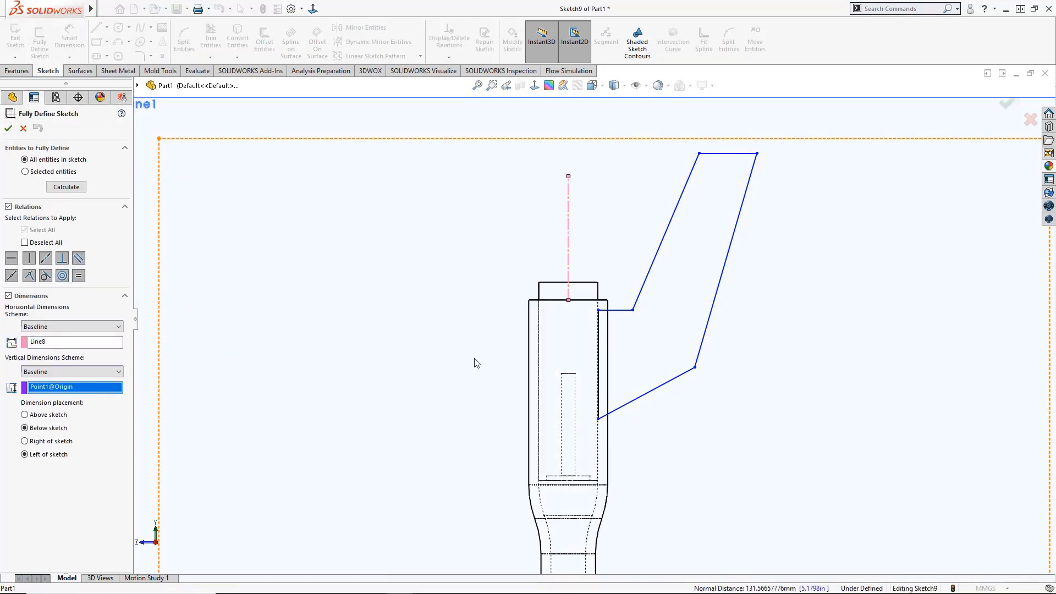
{"action": "left_click", "coordinate": [570, 300]}
{"action": "left_click", "coordinate": [65, 187]}
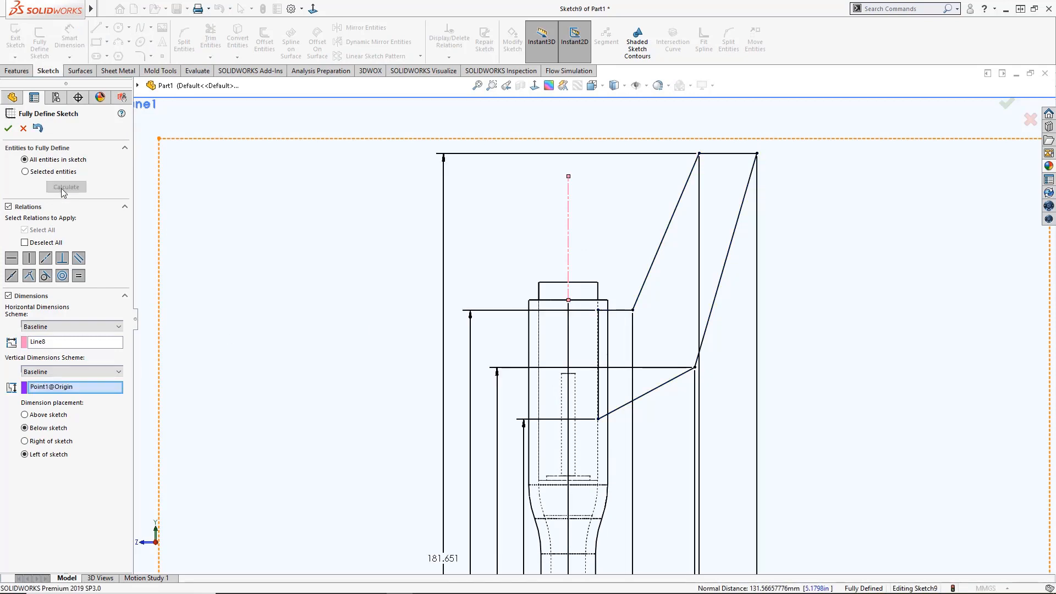
{"action": "scroll", "coordinate": [588, 398], "scroll_direction": "up", "scroll_amount": 5}
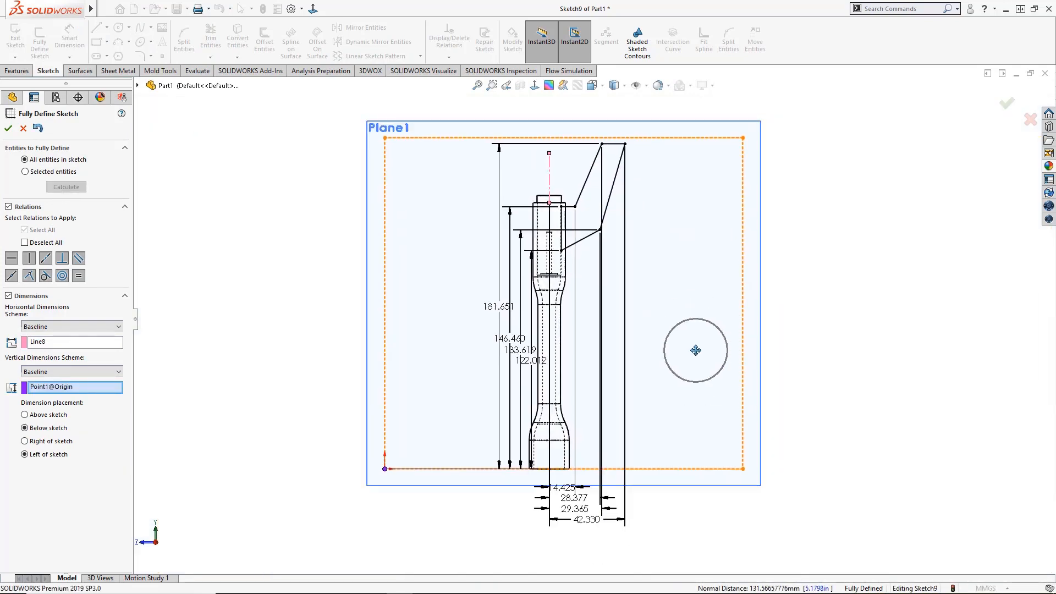
Step: Return the model to shaded with edges and inspect the dimensioned profile beside the holder's upper end at an angle
{"action": "left_click", "coordinate": [615, 86]}
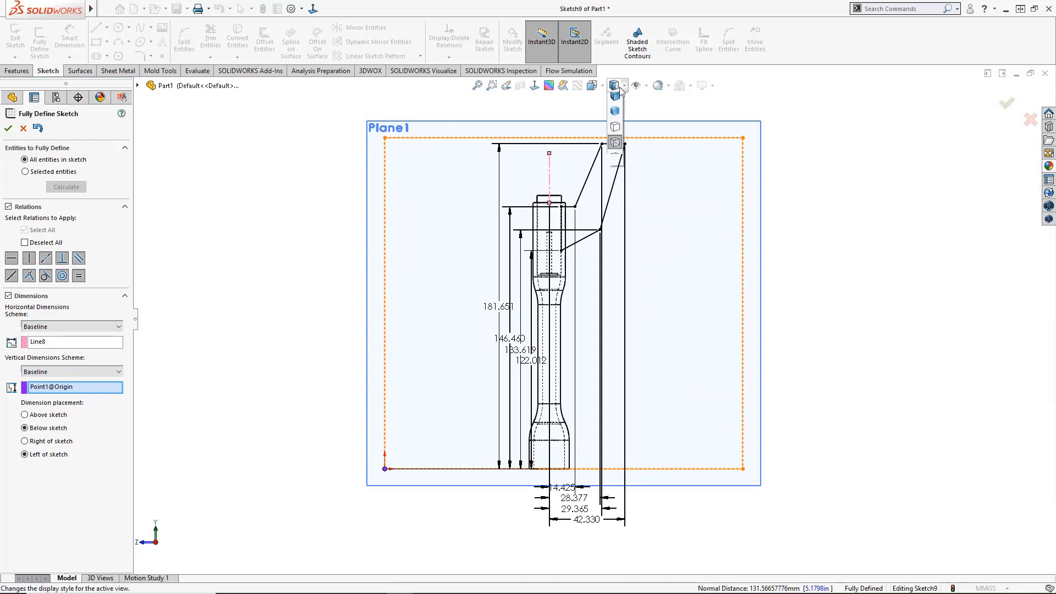
{"action": "left_click", "coordinate": [615, 101]}
{"action": "middle_click_drag", "start_coordinate": [640, 177], "coordinate": [609, 213]}
{"action": "scroll", "coordinate": [620, 165], "scroll_direction": "down", "scroll_amount": 5}
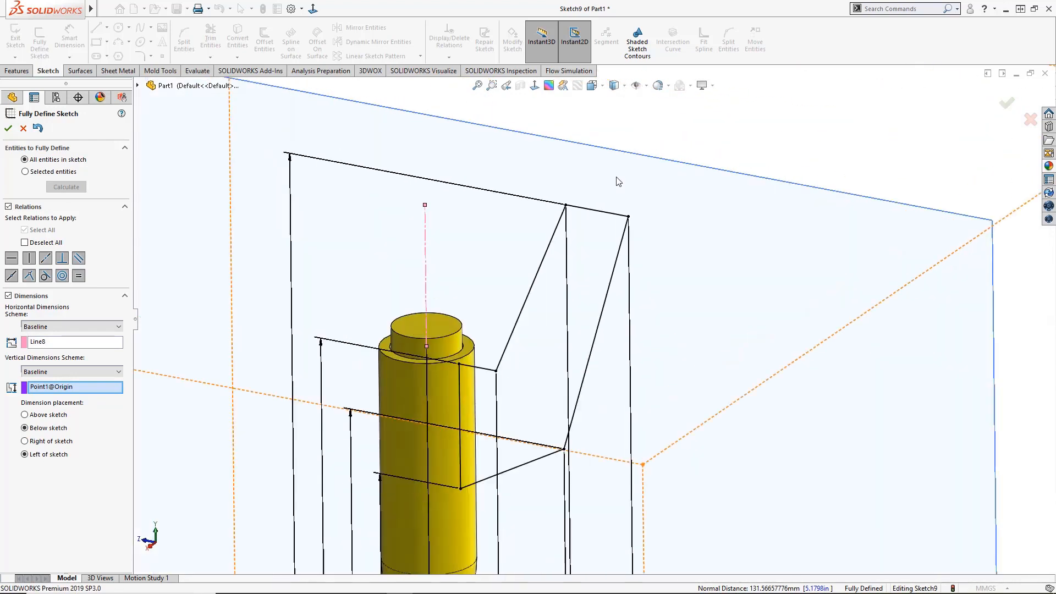
Step: Extrude the upper fin profile 1.5 mm, centered on its sketch plane as a mid-plane boss
{"action": "left_click", "coordinate": [17, 71]}
{"action": "left_click", "coordinate": [23, 128]}
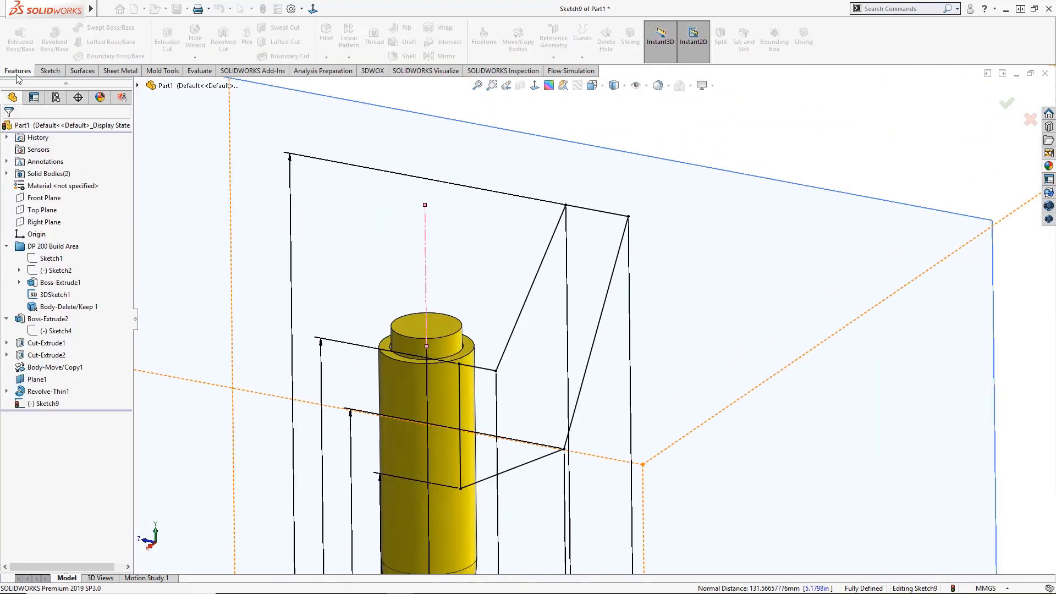
{"action": "left_click", "coordinate": [20, 39]}
{"action": "left_click", "coordinate": [69, 194]}
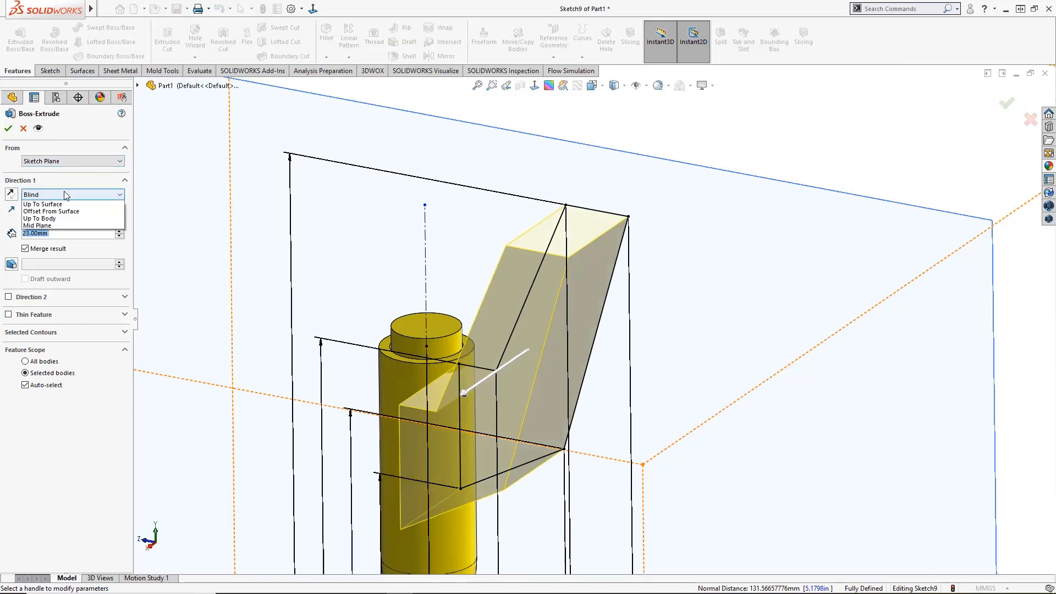
{"action": "left_click", "coordinate": [59, 250]}
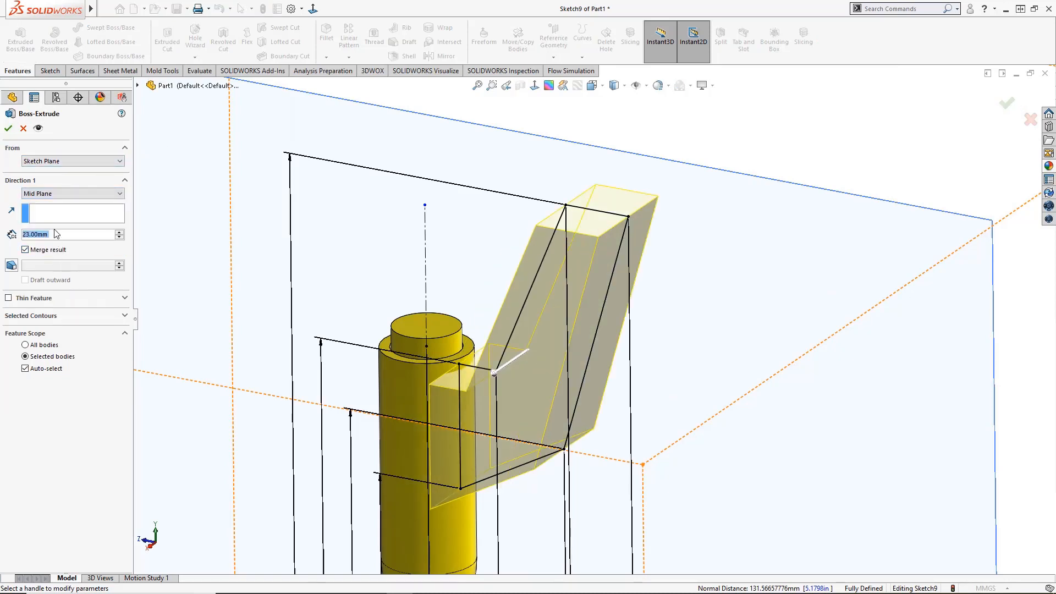
{"action": "type", "text": "2"}
{"action": "key", "text": "Return"}
{"action": "key", "text": "Return"}
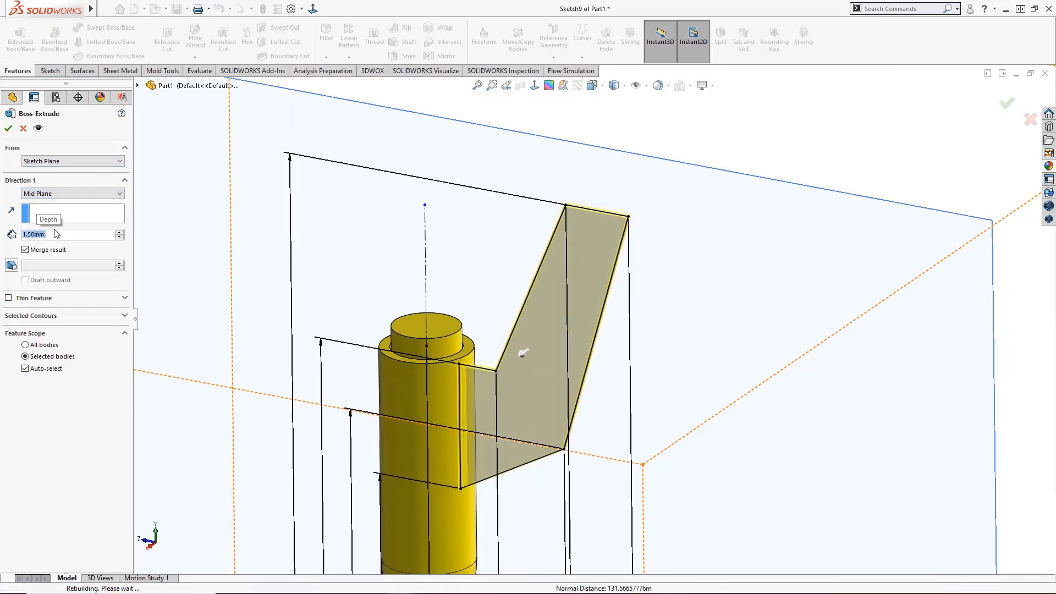
{"action": "left_click", "coordinate": [611, 135]}
{"action": "middle_click_drag", "start_coordinate": [611, 135], "coordinate": [545, 156]}
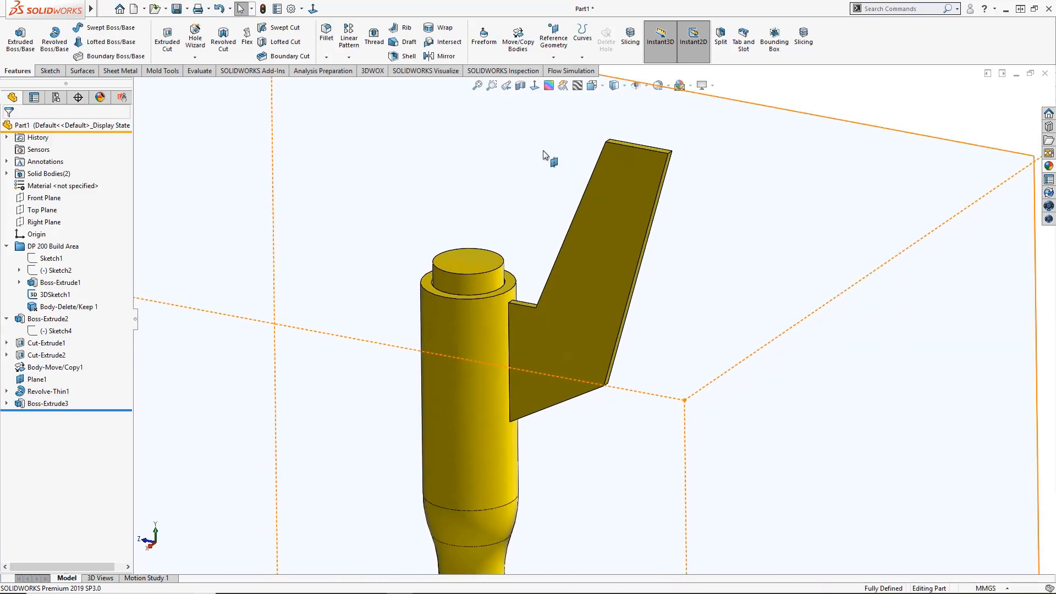
Step: Fillet the fin's inner bend edge and lower outer corner edge with a 6 mm radius
{"action": "left_click", "coordinate": [326, 34]}
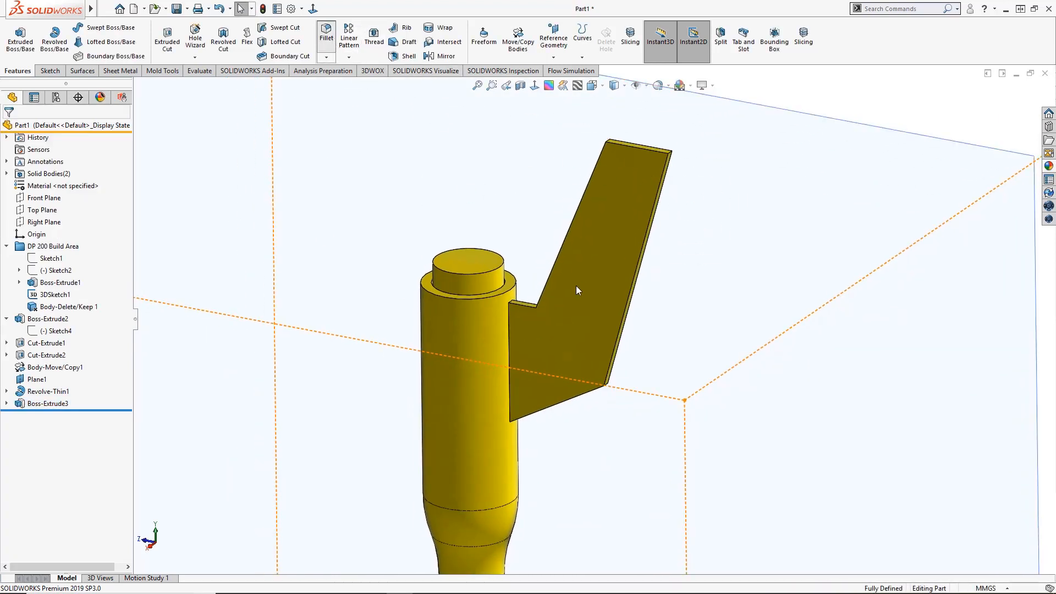
{"action": "left_click", "coordinate": [538, 306]}
{"action": "left_click", "coordinate": [607, 384]}
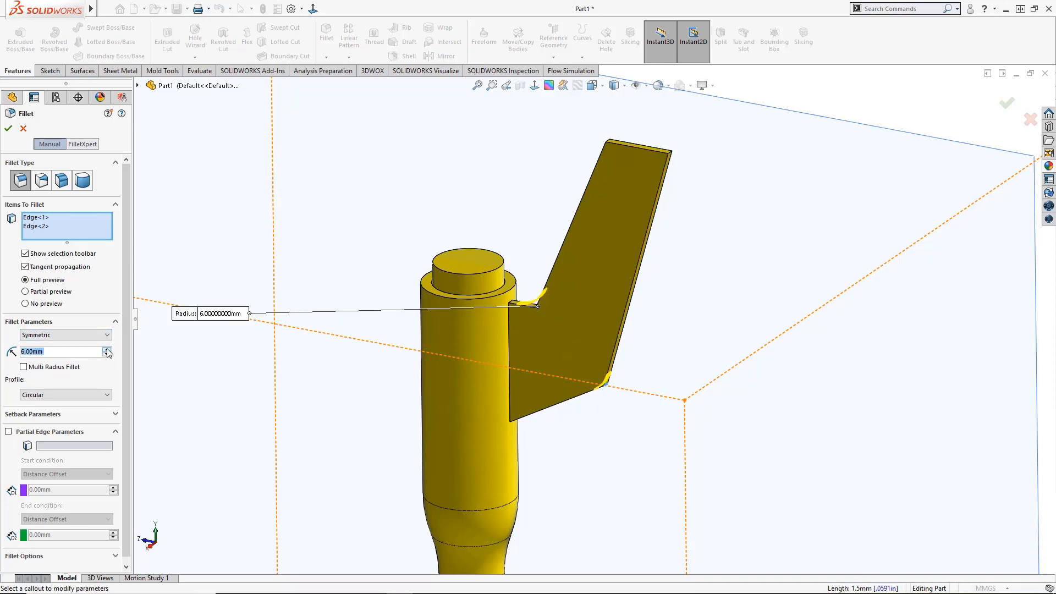
{"action": "left_click", "coordinate": [8, 130]}
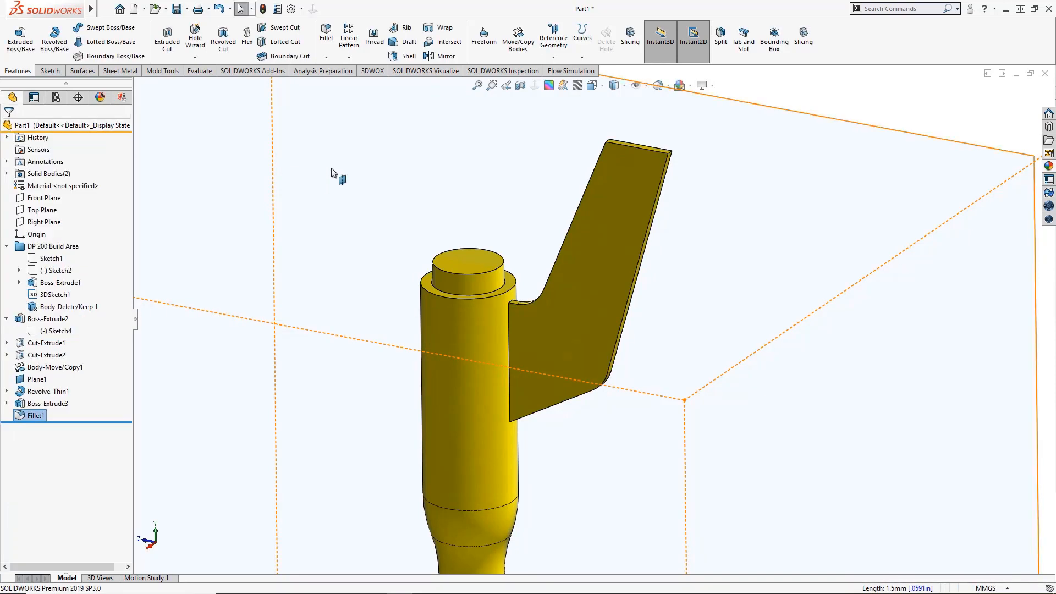
Step: Circular-pattern the fin and its fillet around the holder's cylindrical face, with 3 instances equally spaced over 360 degrees
{"action": "middle_click_drag", "start_coordinate": [589, 199], "coordinate": [631, 121]}
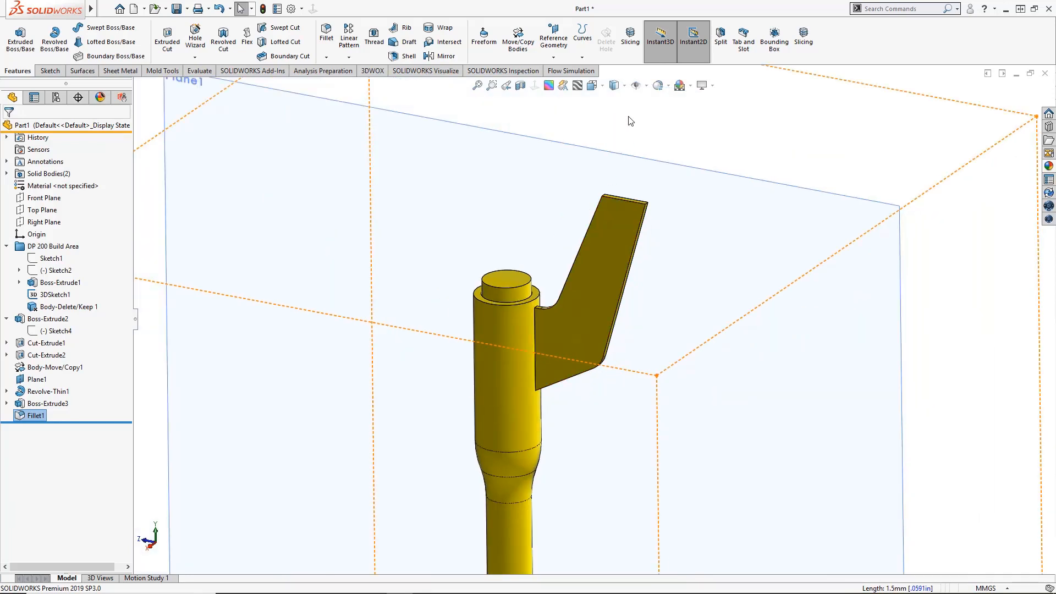
{"action": "left_click", "coordinate": [349, 58]}
{"action": "left_click", "coordinate": [363, 84]}
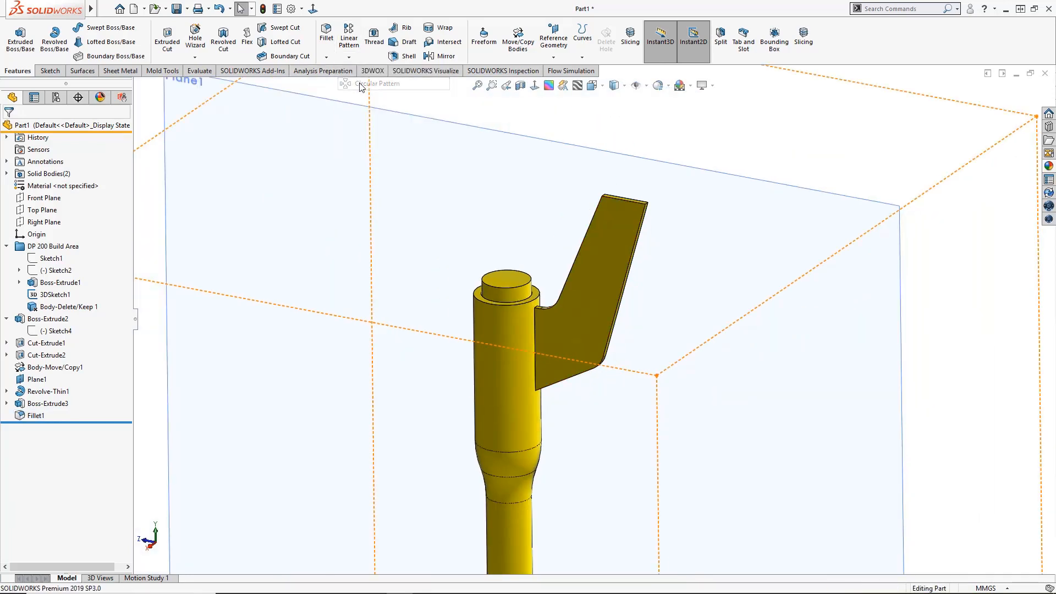
{"action": "left_click", "coordinate": [507, 324]}
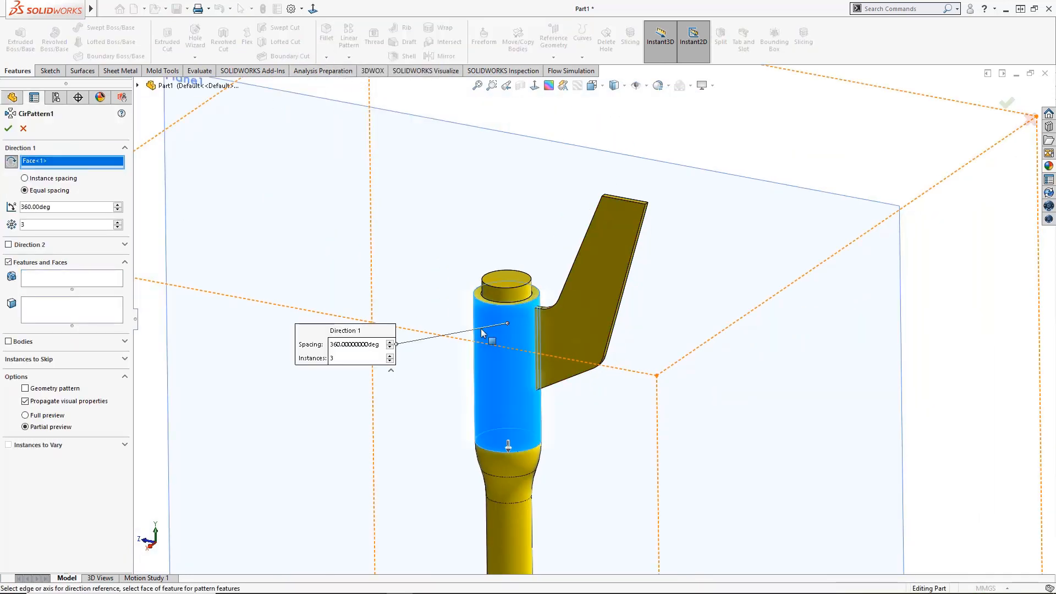
{"action": "left_click", "coordinate": [615, 270]}
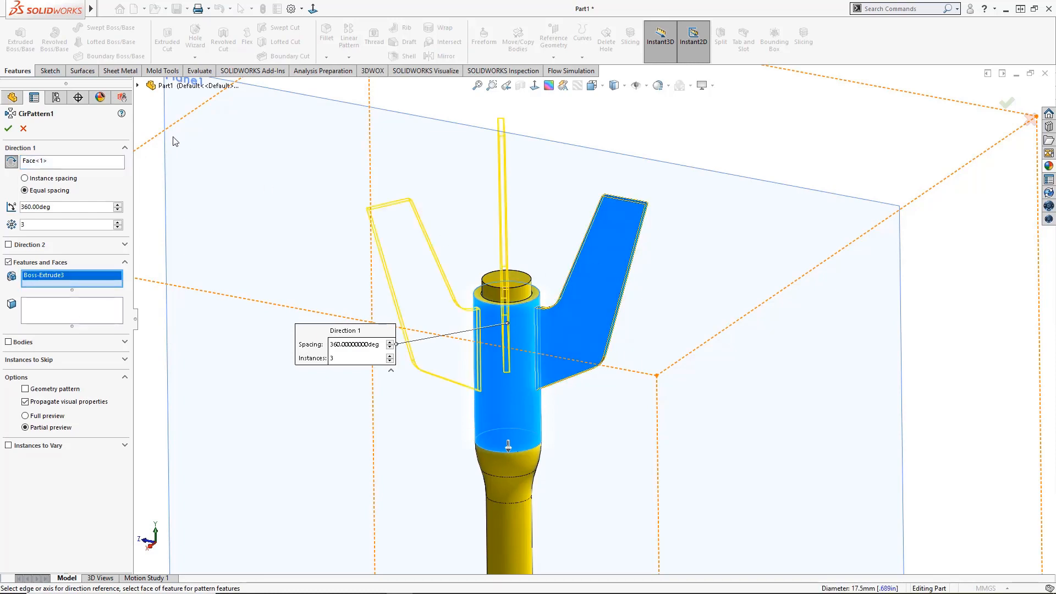
{"action": "left_click", "coordinate": [138, 86]}
{"action": "left_click", "coordinate": [165, 307]}
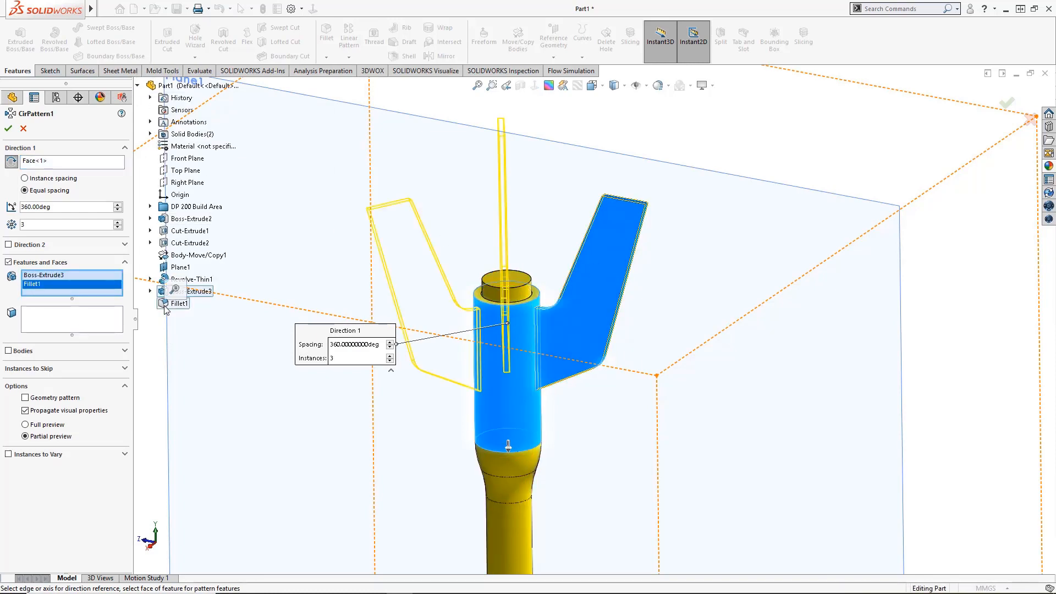
{"action": "left_click", "coordinate": [8, 128]}
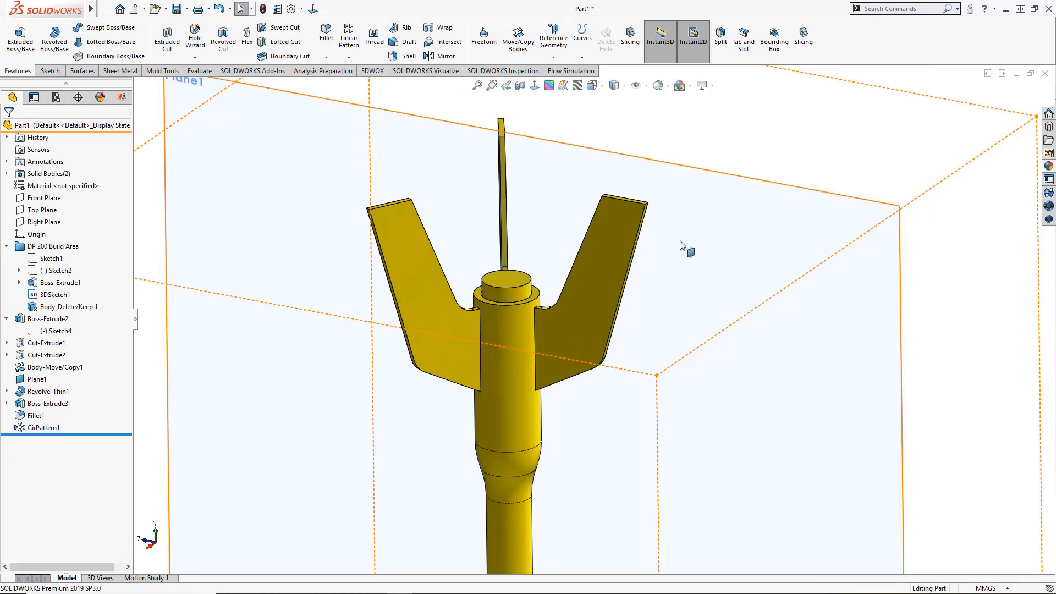
Step: Start a new sketch on Plane1 and view it straight on around the holder's shaft
{"action": "scroll", "coordinate": [677, 356], "scroll_direction": "up", "scroll_amount": 3}
{"action": "middle_click_drag", "start_coordinate": [677, 356], "coordinate": [696, 302], "text": "ctrl"}
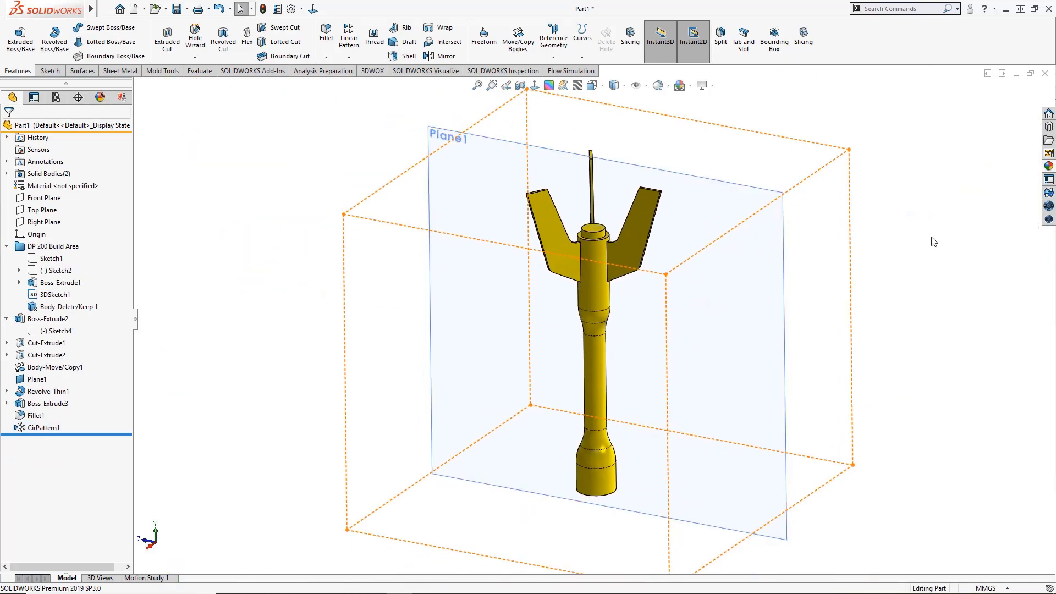
{"action": "mouse_move", "coordinate": [691, 396]}
{"action": "middle_mouse_down"}
{"action": "mouse_move", "coordinate": [750, 349]}
{"action": "mouse_move", "coordinate": [780, 365]}
{"action": "mouse_move", "coordinate": [679, 390]}
{"action": "middle_mouse_up"}
{"action": "left_click", "coordinate": [517, 147]}
{"action": "left_click", "coordinate": [556, 88]}
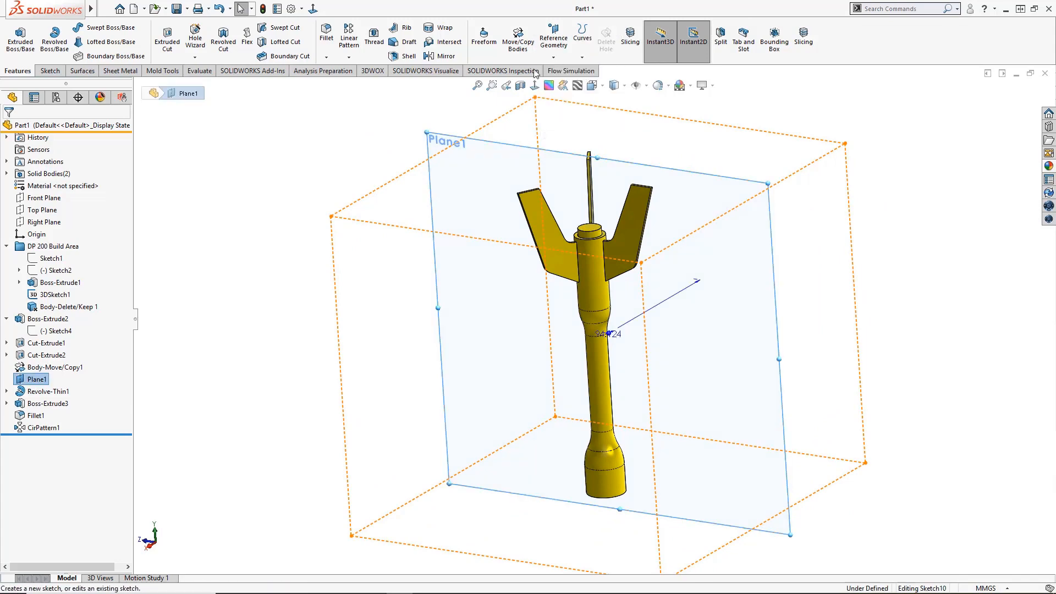
{"action": "left_click", "coordinate": [535, 85]}
{"action": "scroll", "coordinate": [545, 337], "scroll_direction": "down", "scroll_amount": 3}
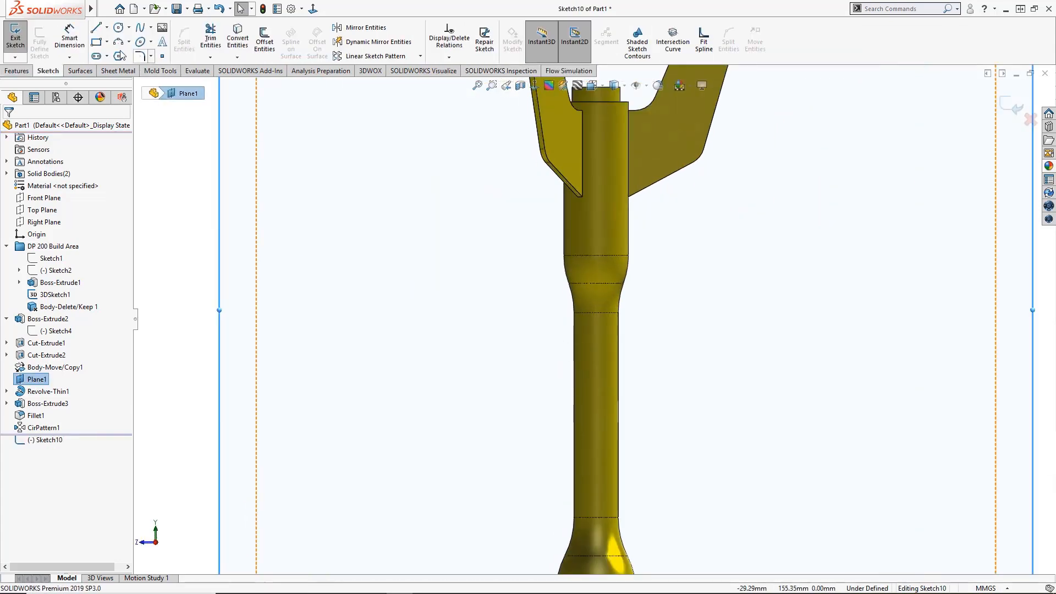
Step: Show hidden lines and draw a closed five-sided fin profile beside the shaft's upper end, about 11.3 mm wide with an 18.6 mm outer edge
{"action": "left_click", "coordinate": [96, 29]}
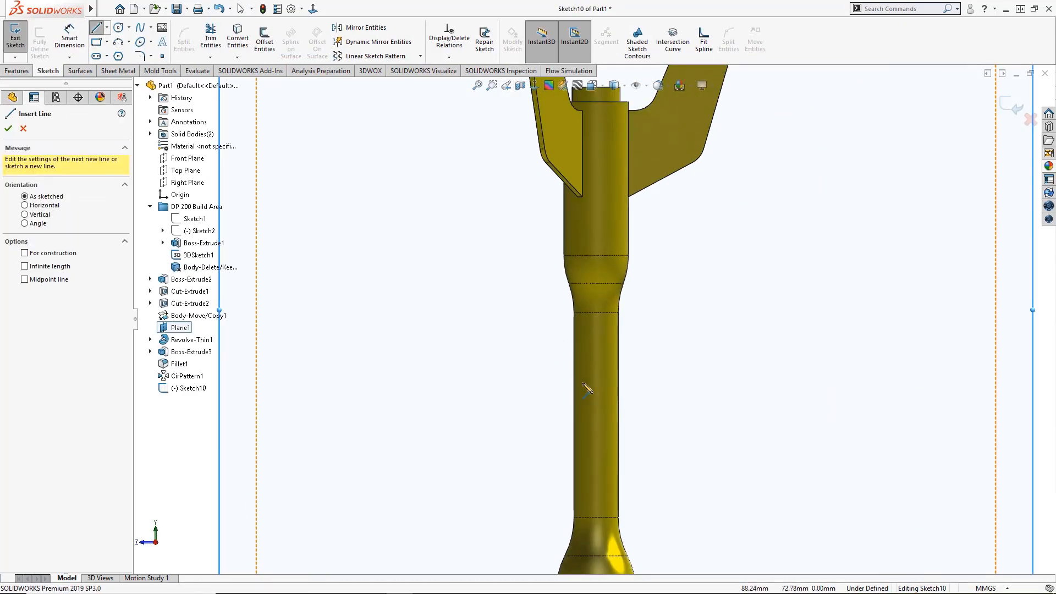
{"action": "left_click", "coordinate": [614, 85]}
{"action": "left_click", "coordinate": [615, 145]}
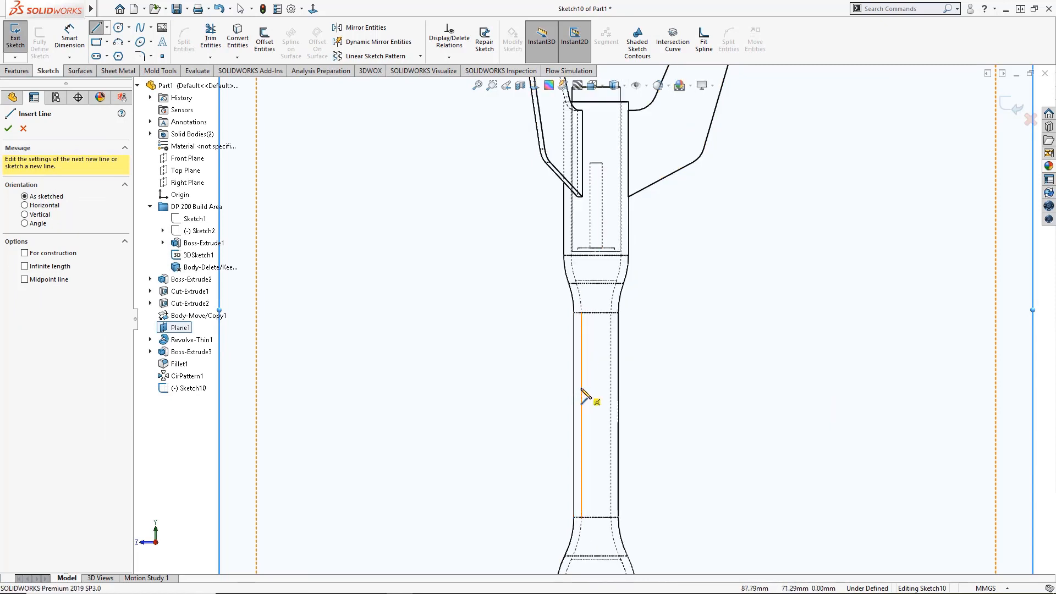
{"action": "left_click", "coordinate": [582, 389]}
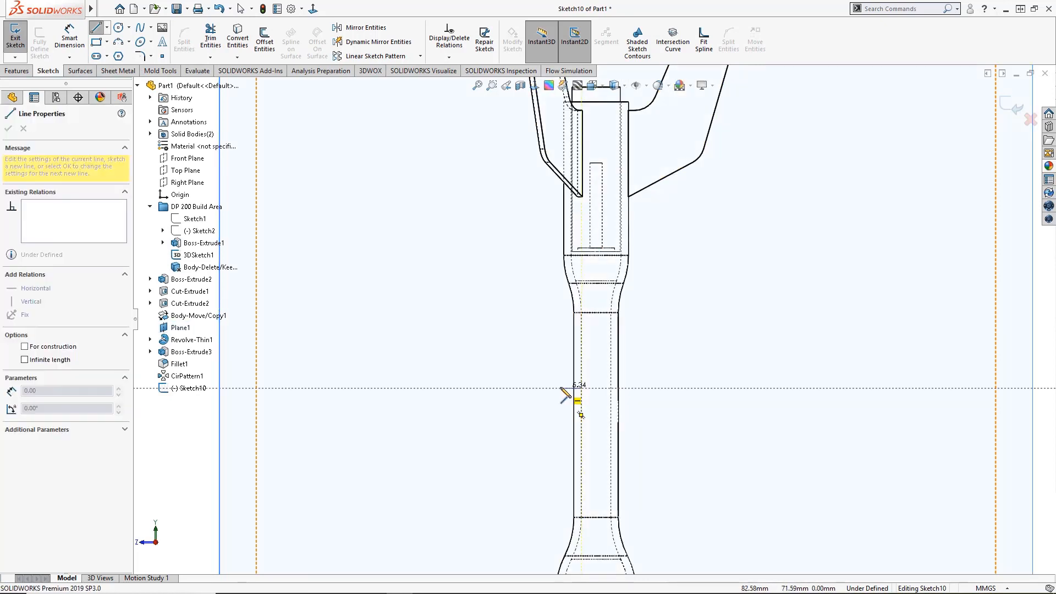
{"action": "left_click", "coordinate": [540, 346]}
{"action": "left_click", "coordinate": [540, 276]}
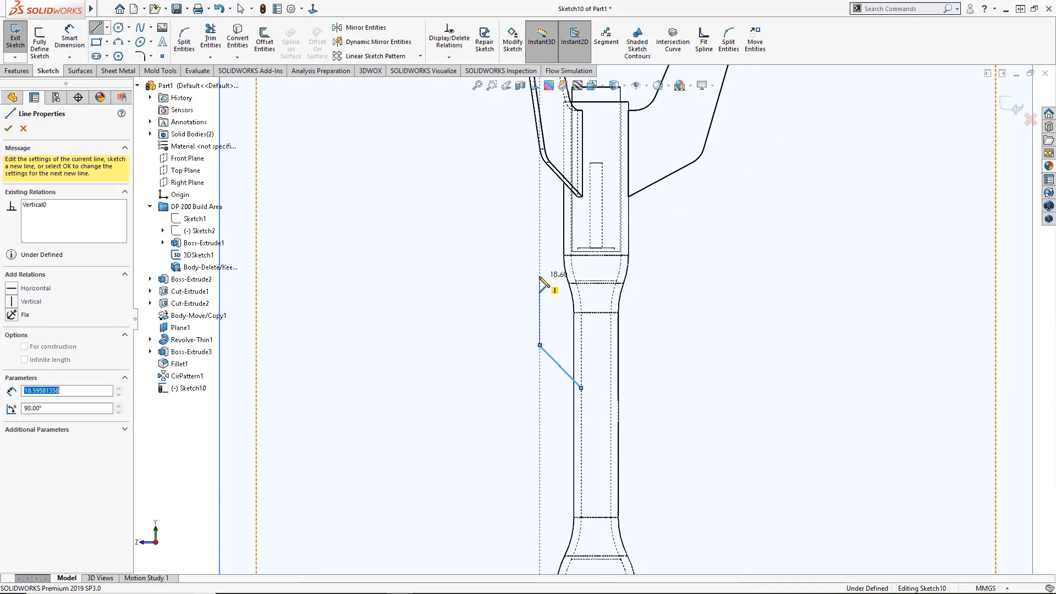
{"action": "left_click", "coordinate": [572, 277]}
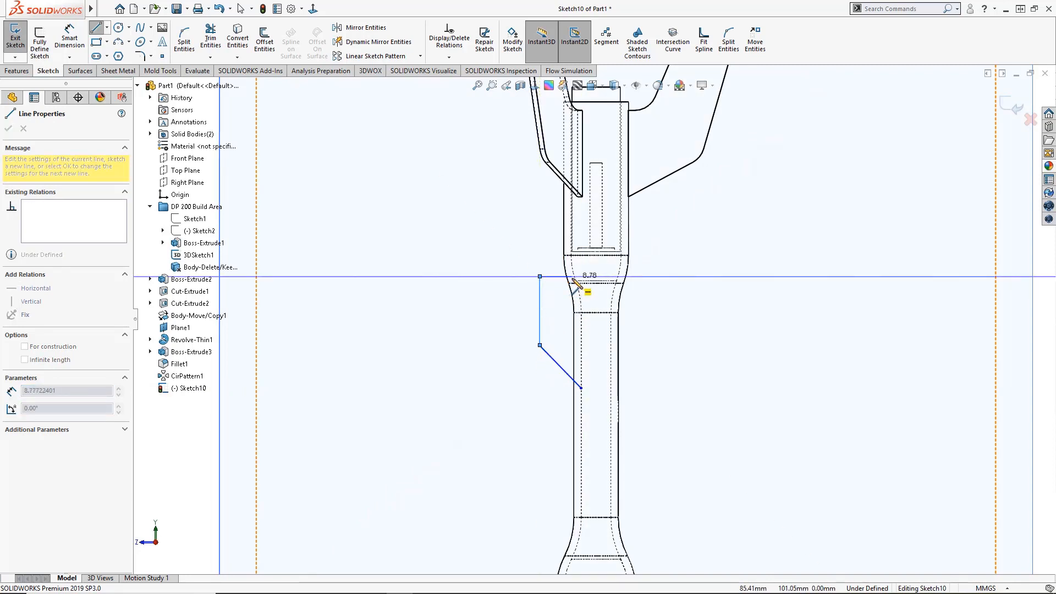
{"action": "left_click", "coordinate": [581, 313]}
{"action": "left_click", "coordinate": [581, 389]}
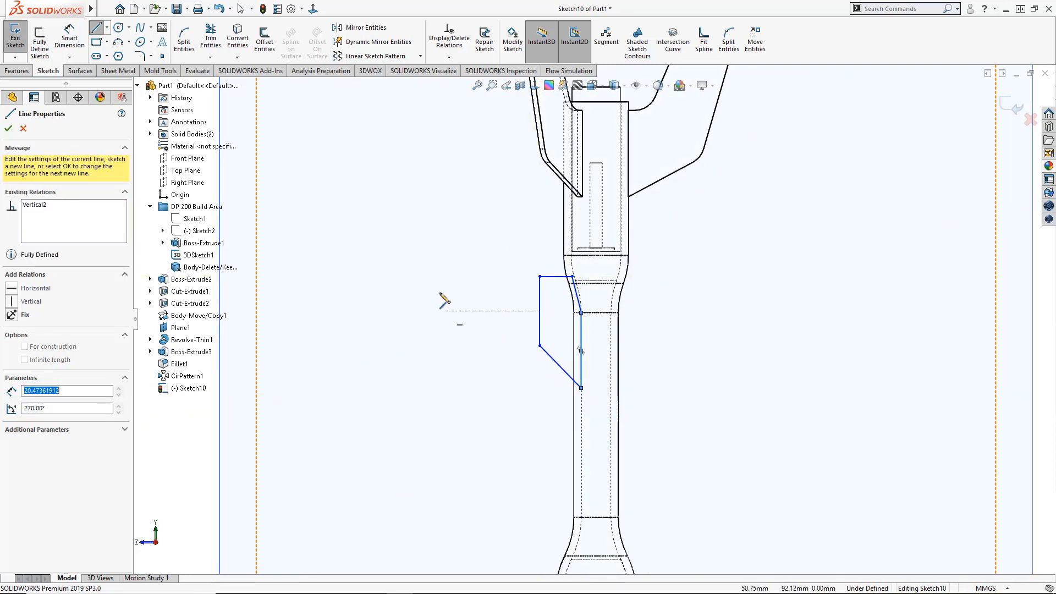
{"action": "key", "text": "Escape"}
Step: Dimension the horizontal distance between the profile's inner and outer vertical edges as 12 mm
{"action": "right_click", "coordinate": [417, 199]}
{"action": "left_click", "coordinate": [525, 134]}
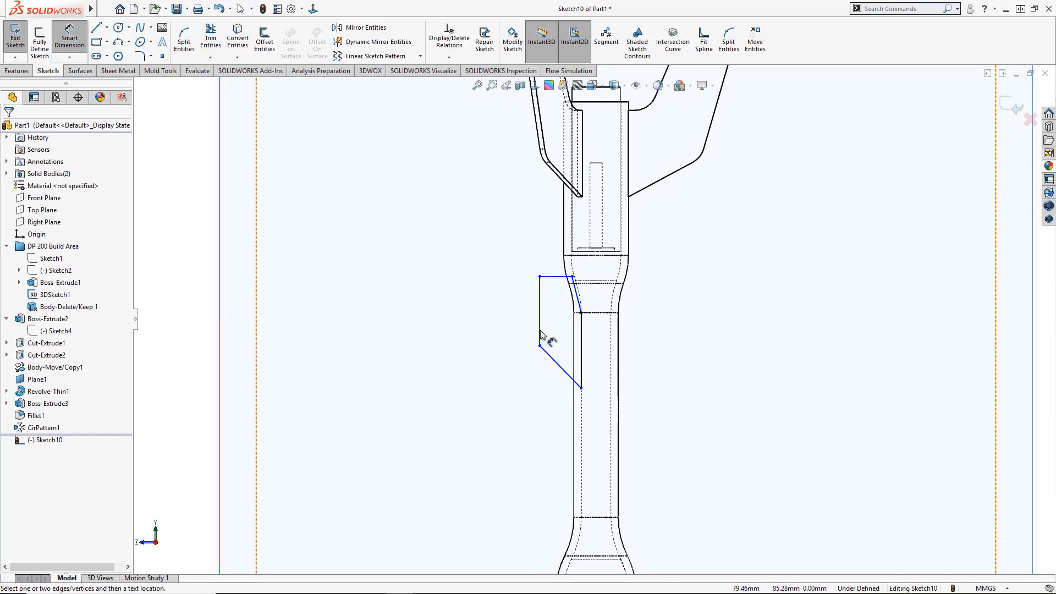
{"action": "left_click", "coordinate": [582, 341]}
{"action": "left_click", "coordinate": [540, 330]}
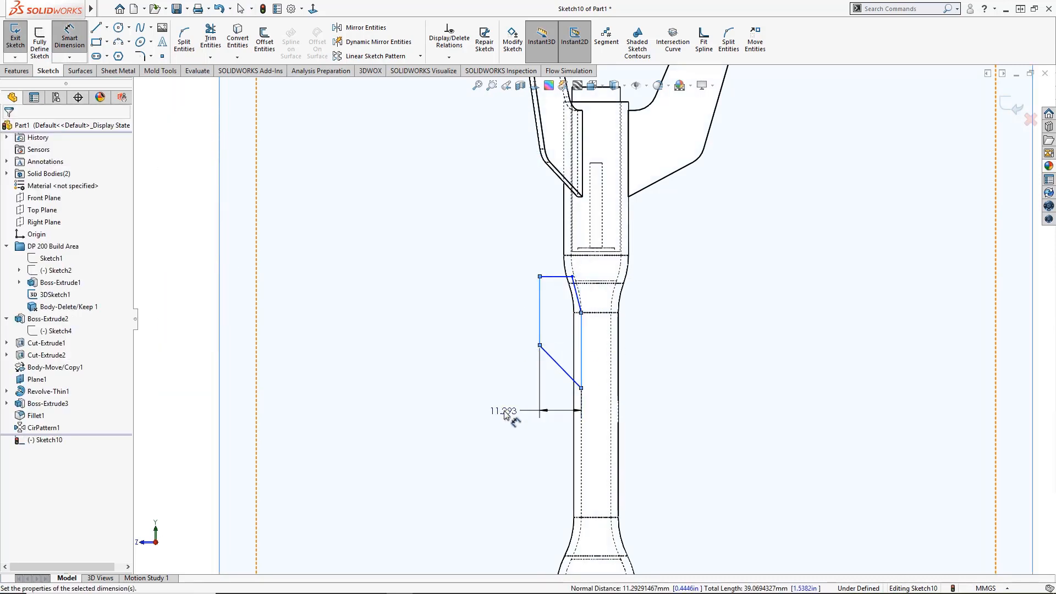
{"action": "left_click", "coordinate": [506, 413]}
{"action": "type", "text": "12"}
{"action": "key", "text": "Return"}
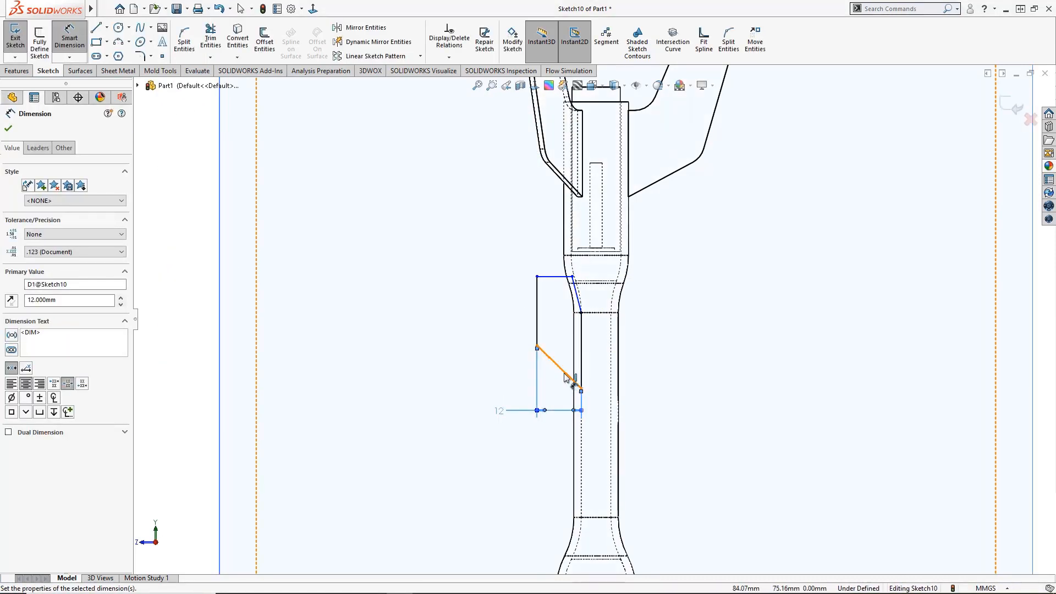
Step: Set the angle between the profile's sloped lower edge and inner vertical edge to 45°, and the outer vertical edge's length to 20 mm
{"action": "left_click", "coordinate": [563, 370]}
{"action": "left_click", "coordinate": [581, 361]}
{"action": "left_click", "coordinate": [562, 338]}
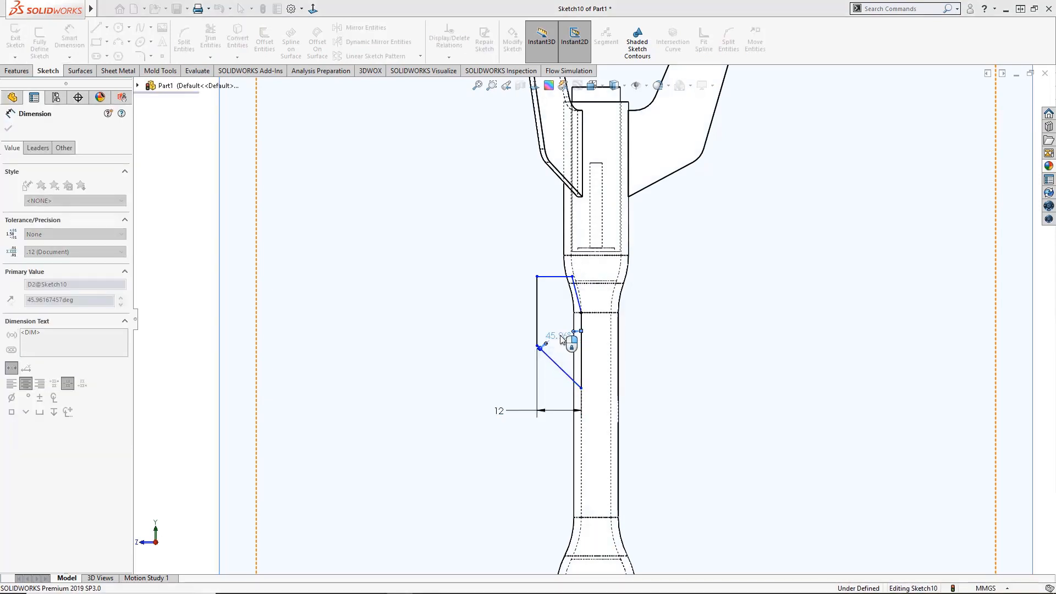
{"action": "type", "text": "45"}
{"action": "key", "text": "Return"}
{"action": "left_click", "coordinate": [537, 302]}
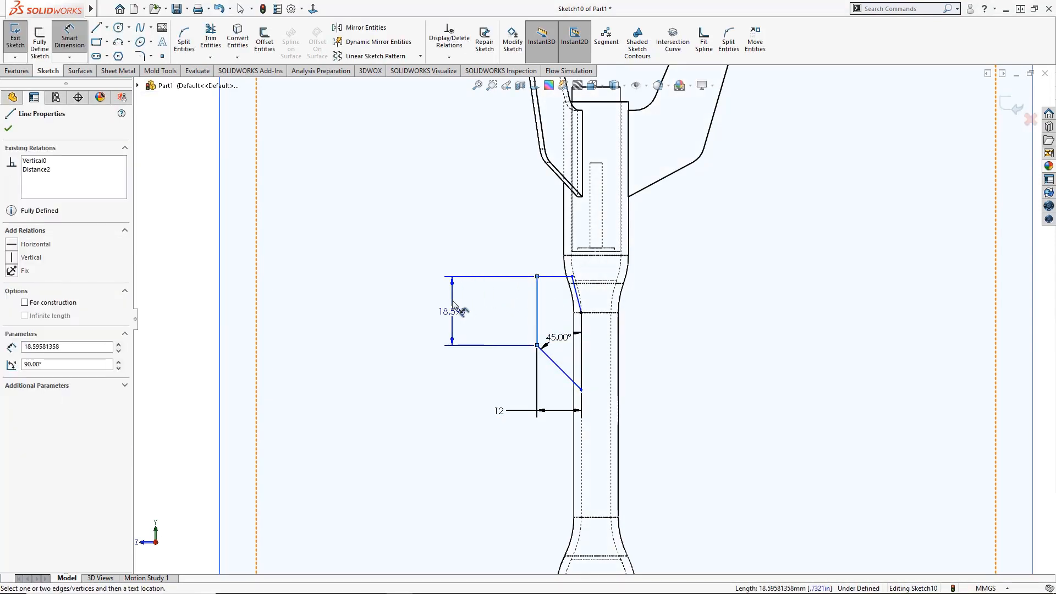
{"action": "type", "text": "20"}
{"action": "key", "text": "Return"}
{"action": "key", "text": "Escape"}
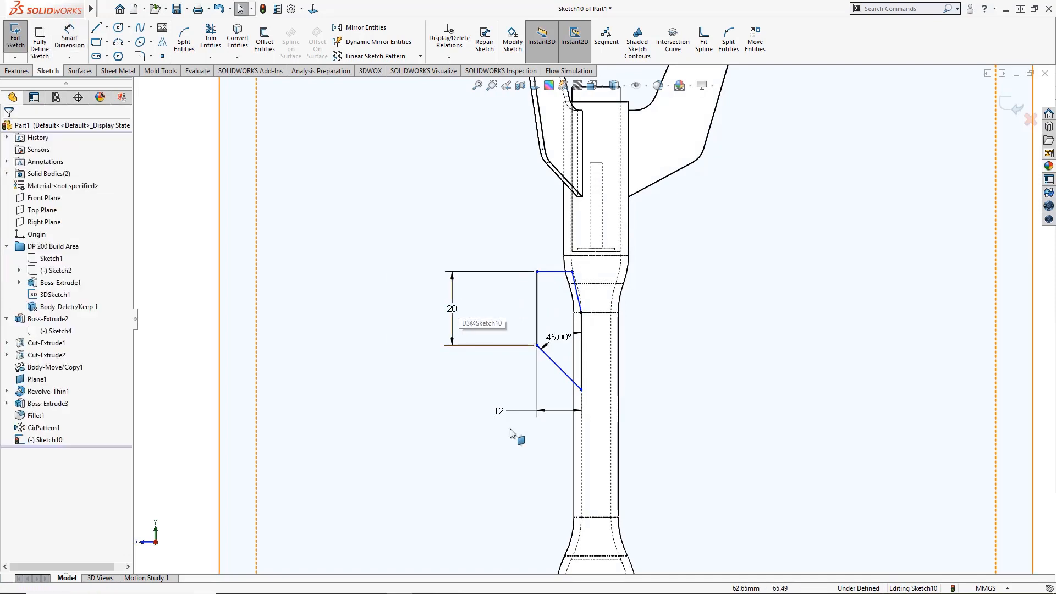
Step: Slide the dimensioned profile down along the shaft, then bring it back up to just below the flared section
{"action": "mouse_move", "coordinate": [581, 390]}
{"action": "left_mouse_down"}
{"action": "mouse_move", "coordinate": [587, 440]}
{"action": "mouse_move", "coordinate": [602, 417]}
{"action": "mouse_move", "coordinate": [599, 478]}
{"action": "mouse_move", "coordinate": [604, 358]}
{"action": "mouse_move", "coordinate": [596, 411]}
{"action": "left_mouse_up"}
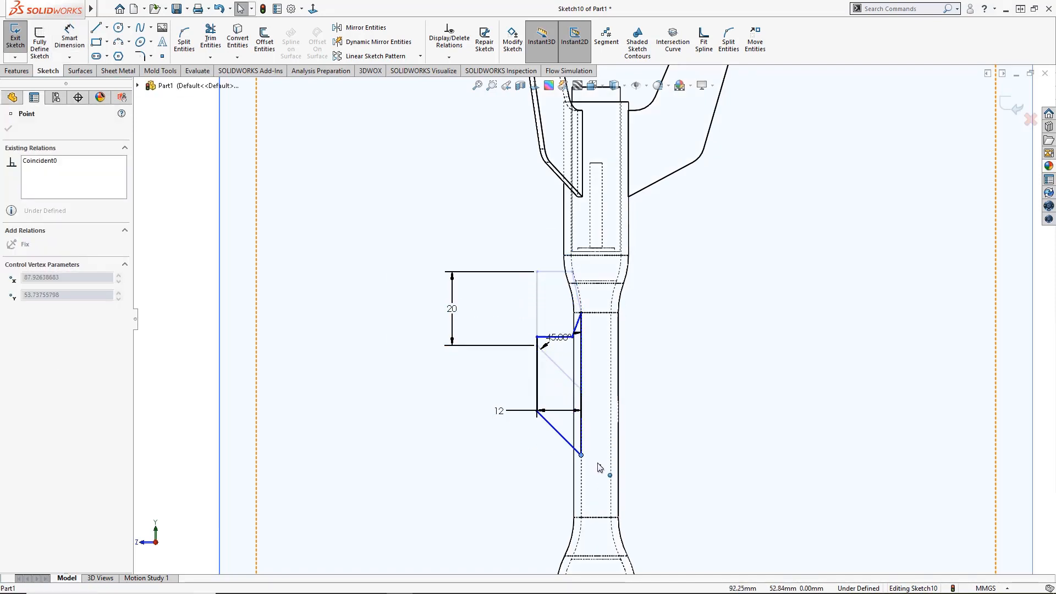
{"action": "mouse_move", "coordinate": [599, 467]}
{"action": "left_mouse_down"}
{"action": "mouse_move", "coordinate": [599, 487]}
{"action": "mouse_move", "coordinate": [601, 393]}
{"action": "left_mouse_up"}
{"action": "left_click", "coordinate": [715, 261]}
Step: Extrude the small fin profile as a mid-plane boss 1.5 mm thick, merged with the holder
{"action": "left_click", "coordinate": [23, 70]}
{"action": "left_click", "coordinate": [20, 36]}
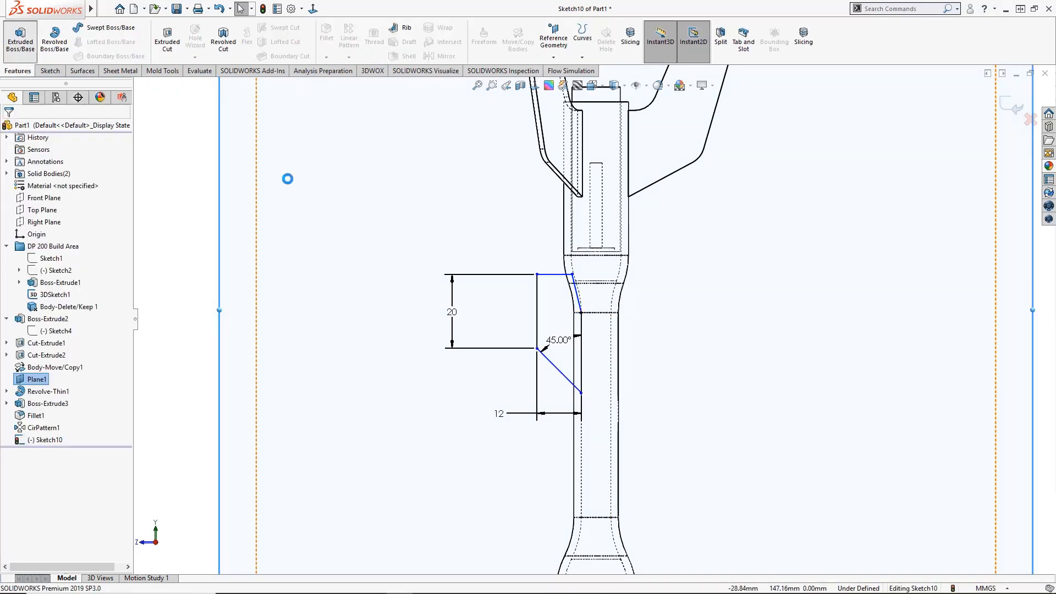
{"action": "scroll", "coordinate": [744, 388], "scroll_direction": "down", "scroll_amount": 5}
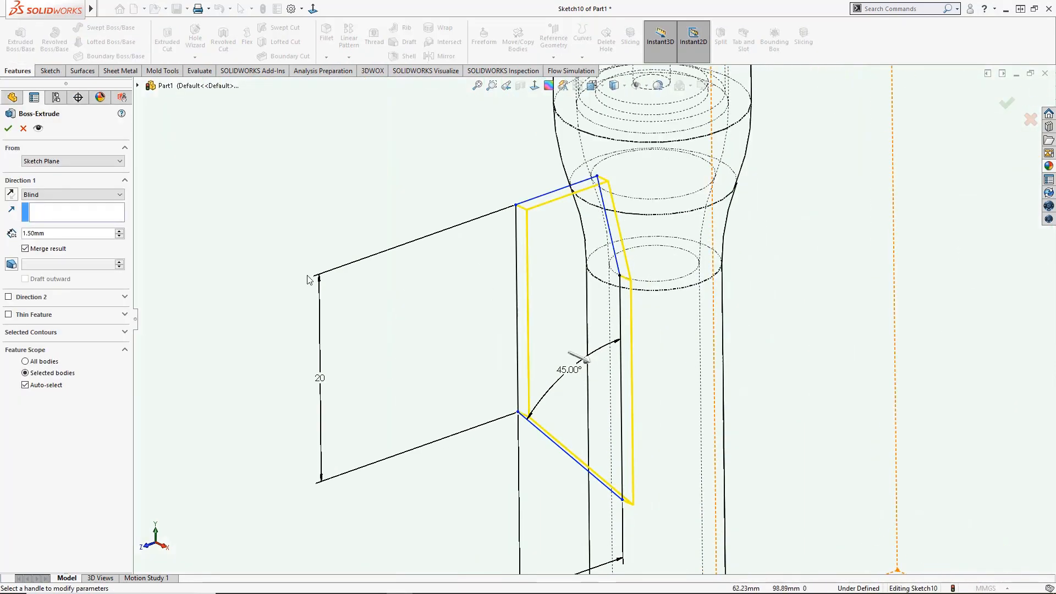
{"action": "left_click", "coordinate": [72, 194]}
{"action": "left_click", "coordinate": [46, 250]}
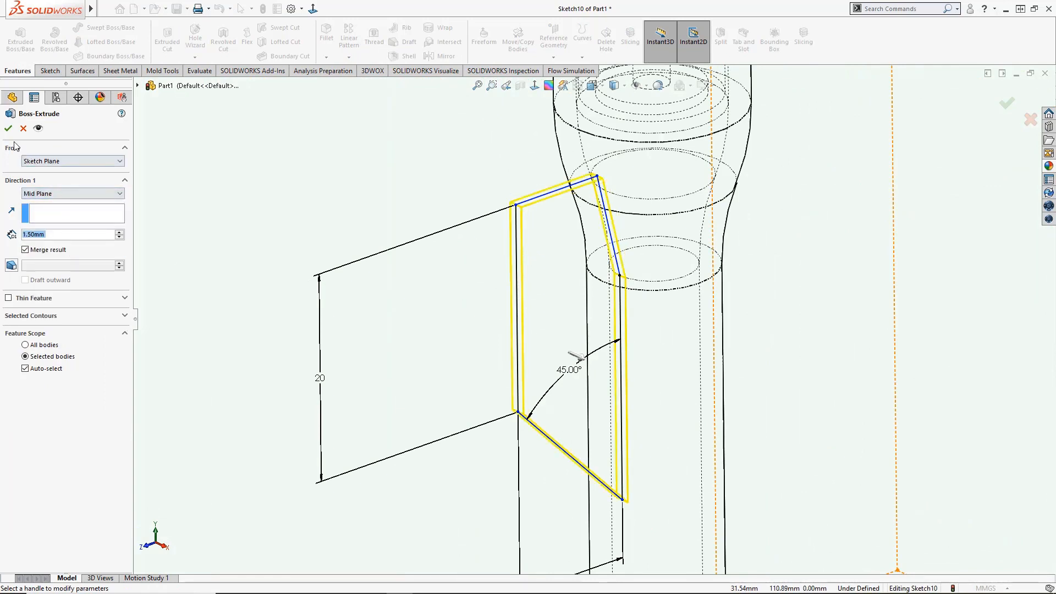
{"action": "key", "text": "Return"}
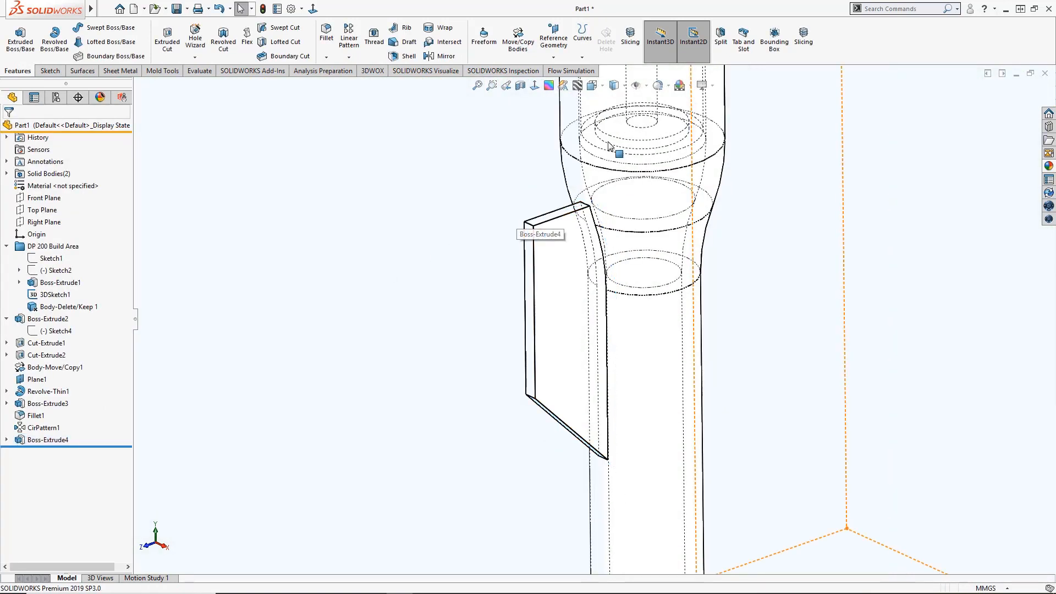
Step: Return the display to shaded with edges and get a close view of the small fin's upper outer corner
{"action": "left_click", "coordinate": [615, 86]}
{"action": "left_click", "coordinate": [613, 101]}
{"action": "scroll", "coordinate": [544, 242], "scroll_direction": "down", "scroll_amount": 3}
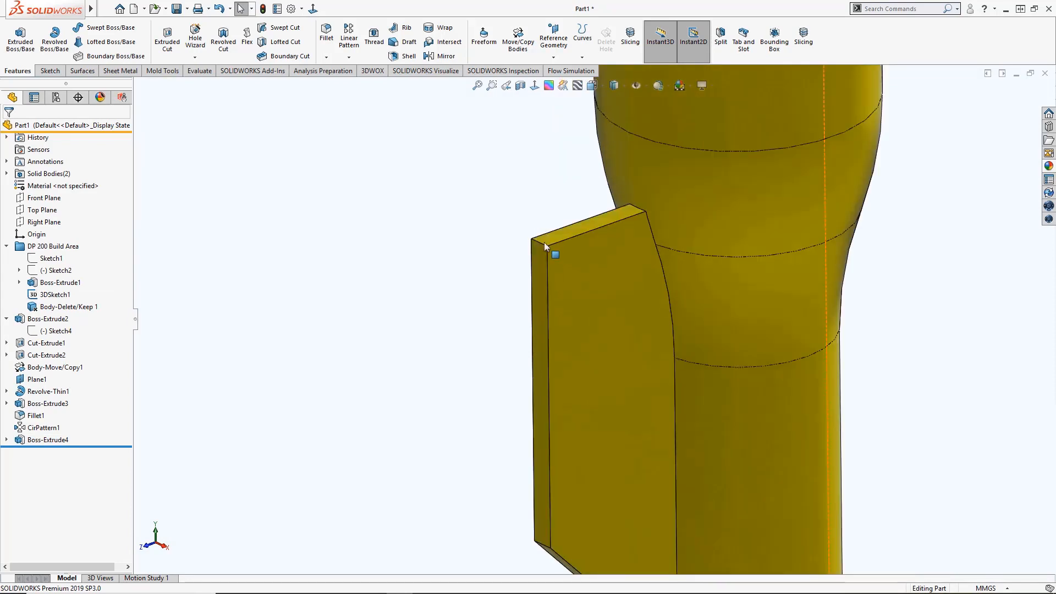
Step: Sketch a circle of about 3.65 mm radius on the small fin's upper end face, centred on the fin's mid-plane just beyond its outer edge
{"action": "left_click", "coordinate": [550, 244]}
{"action": "left_click", "coordinate": [598, 160]}
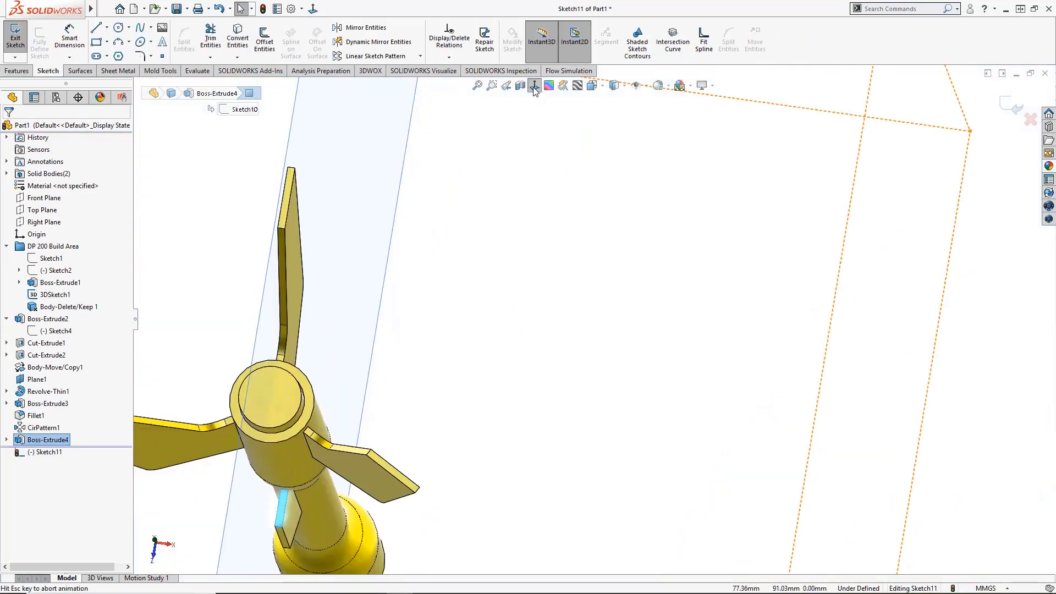
{"action": "scroll", "coordinate": [594, 363], "scroll_direction": "down", "scroll_amount": 6}
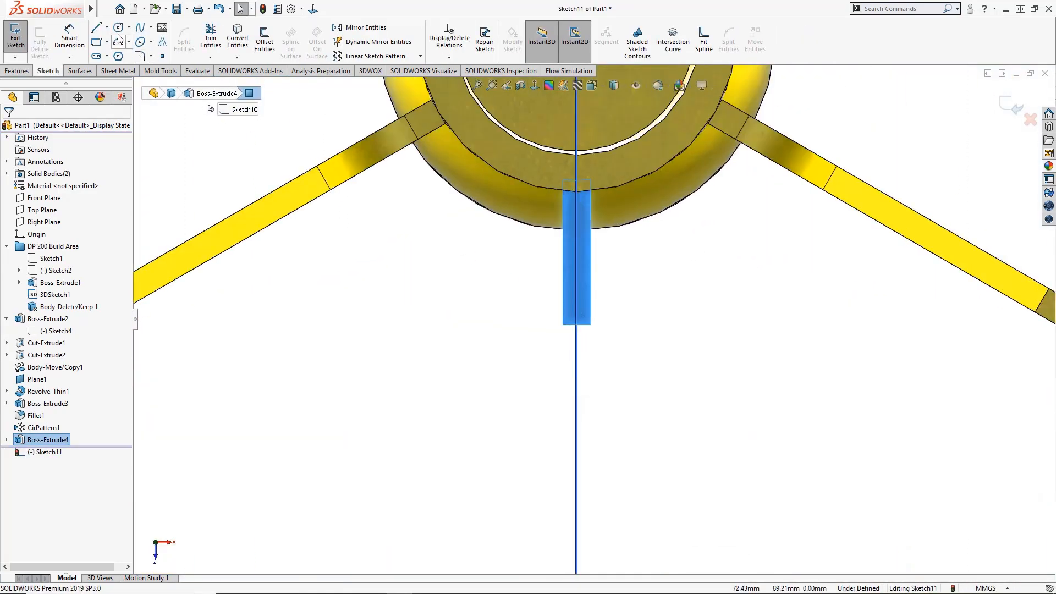
{"action": "left_click", "coordinate": [118, 27]}
{"action": "left_click", "coordinate": [576, 379]}
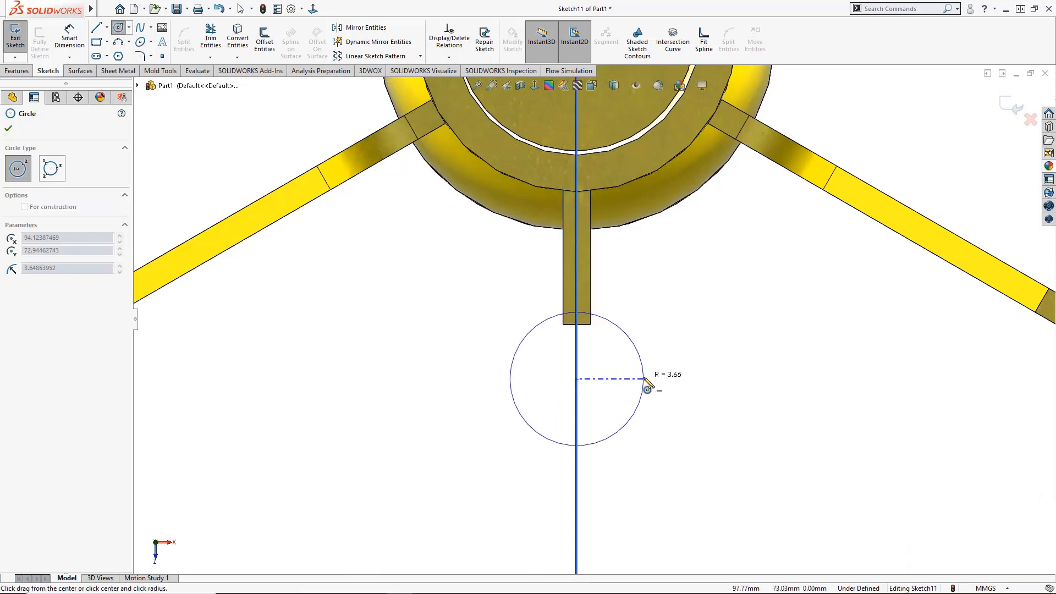
{"action": "left_click", "coordinate": [644, 378]}
{"action": "key", "text": "Escape"}
Step: Try to make the circle tangent to the fin's outer edge
{"action": "left_click", "coordinate": [592, 315]}
{"action": "left_click", "coordinate": [588, 324], "text": "ctrl"}
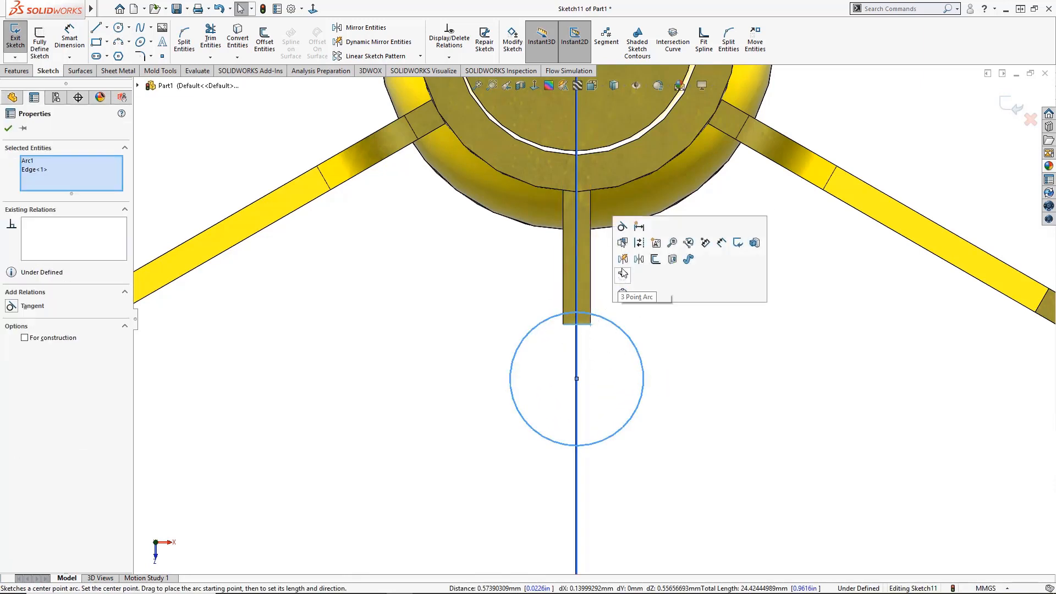
{"action": "left_click", "coordinate": [622, 228]}
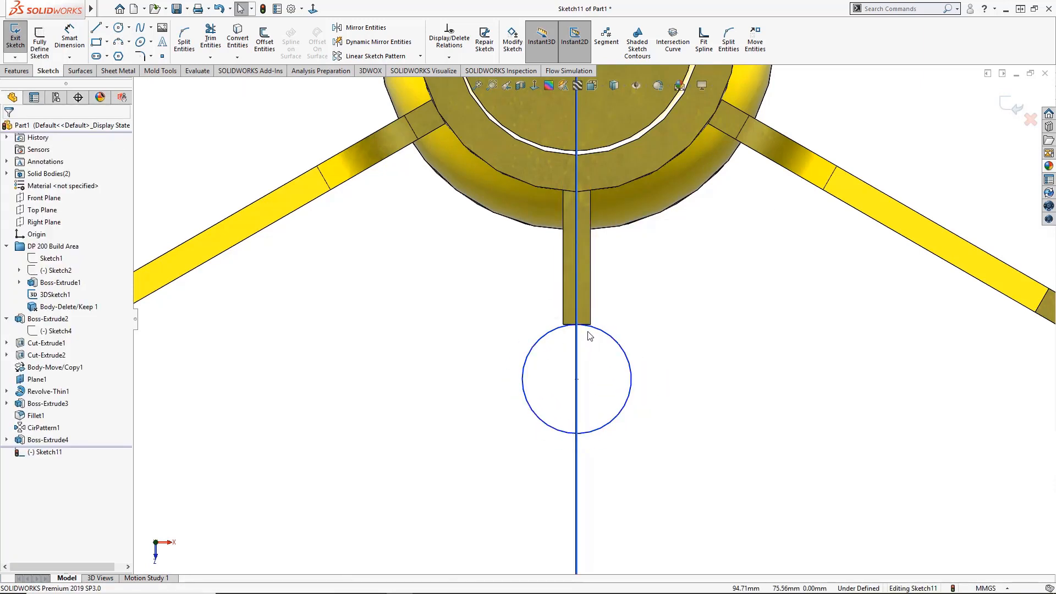
{"action": "key", "text": "ctrl+z"}
Step: Make the circle coincident with the corner at the fin's outer edge and adjust its size and position slightly
{"action": "left_click", "coordinate": [587, 315]}
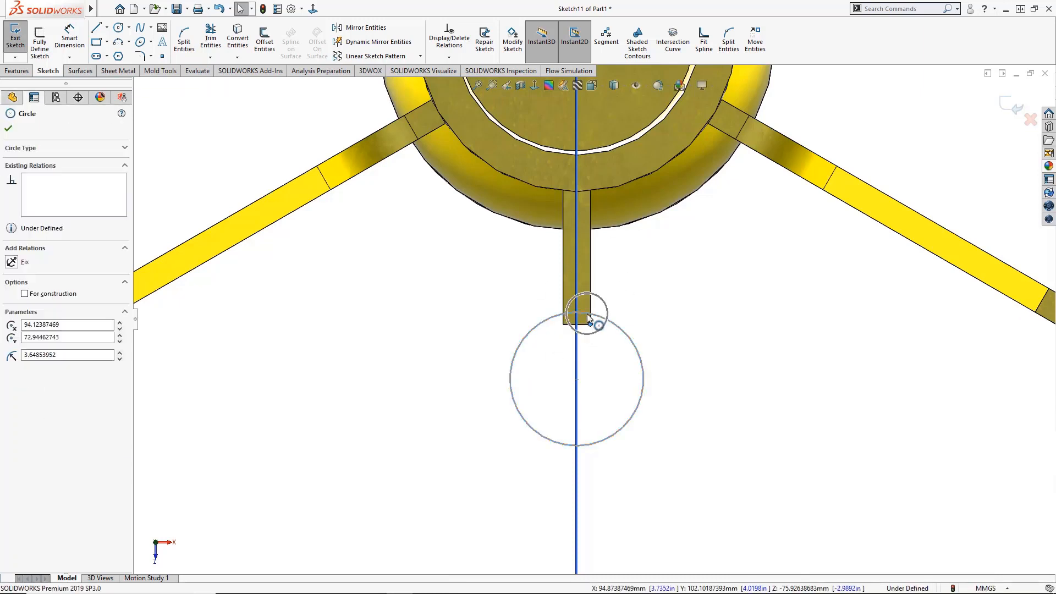
{"action": "left_click", "coordinate": [588, 317], "text": "ctrl"}
{"action": "left_click", "coordinate": [623, 228]}
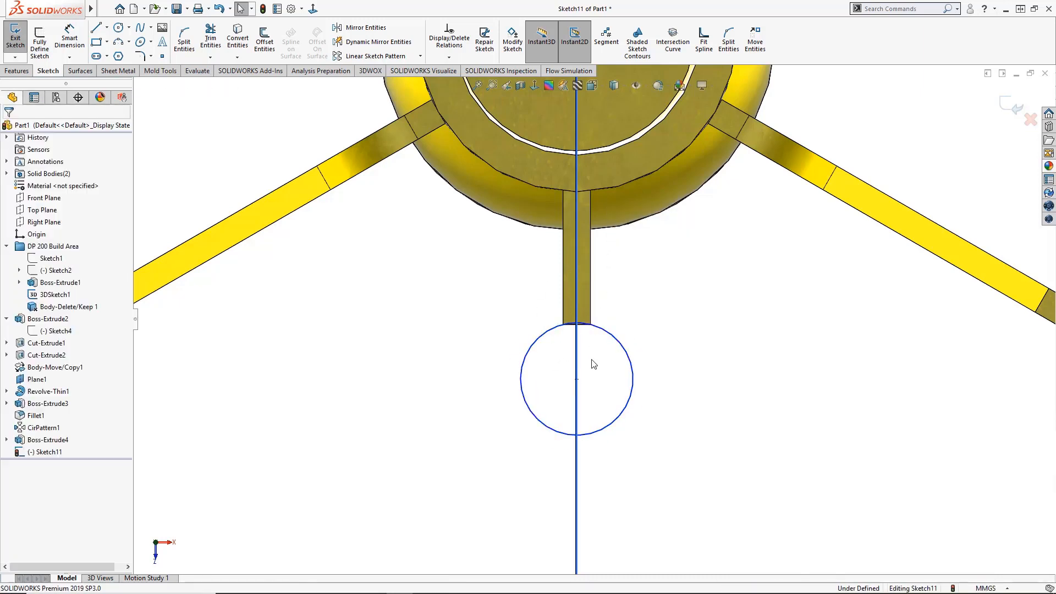
{"action": "left_click", "coordinate": [572, 329]}
{"action": "key", "text": "ctrl+z"}
{"action": "left_click_drag", "start_coordinate": [568, 321], "coordinate": [572, 323]}
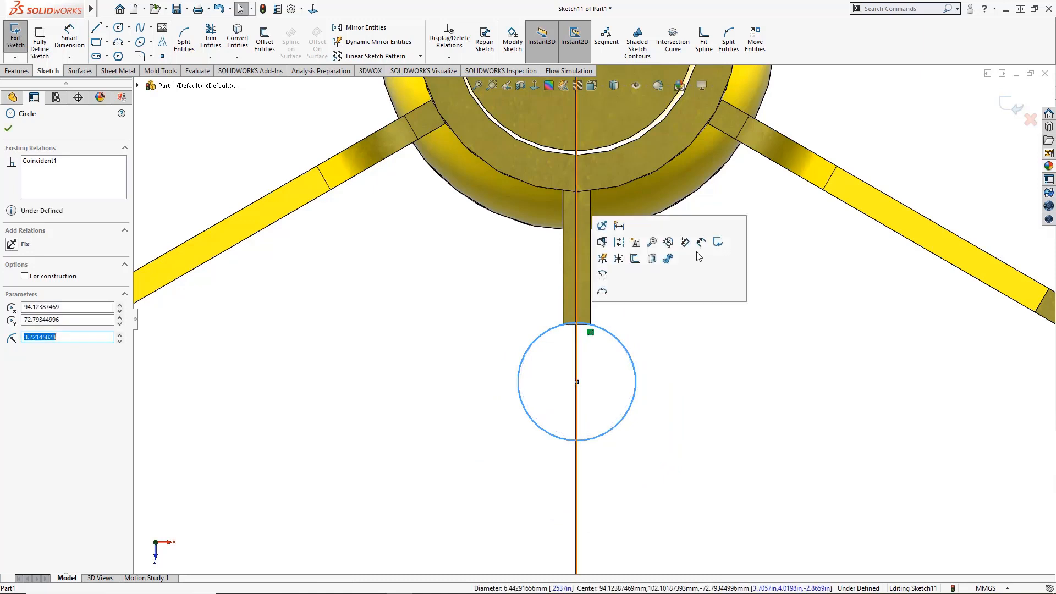
{"action": "left_click", "coordinate": [792, 285]}
Step: Offset the circle 1.5 mm inward to form a ring profile
{"action": "left_click", "coordinate": [630, 358]}
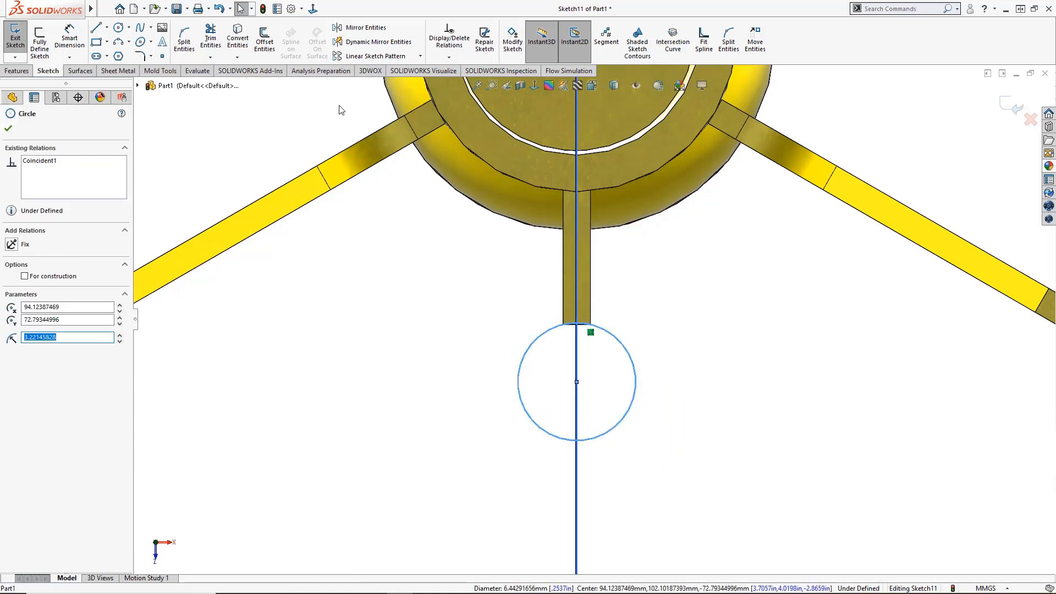
{"action": "left_click", "coordinate": [264, 38]}
{"action": "left_click", "coordinate": [36, 187]}
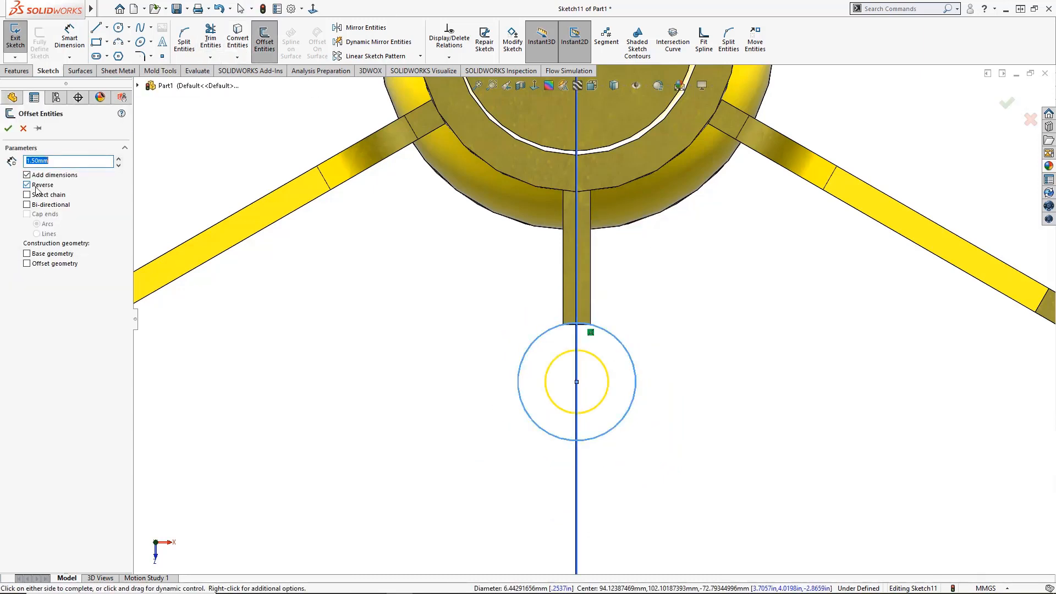
{"action": "left_click", "coordinate": [9, 128]}
Step: Dimension the inner circle's diameter to .2 in
{"action": "right_click", "coordinate": [669, 304]}
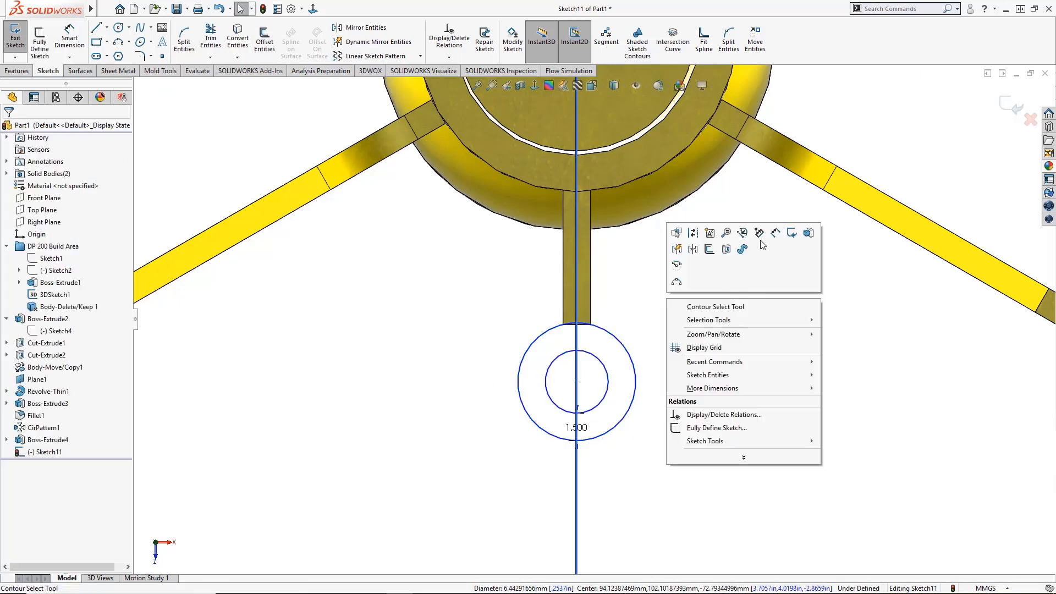
{"action": "left_click", "coordinate": [792, 240]}
{"action": "left_click", "coordinate": [608, 369]}
{"action": "left_click", "coordinate": [688, 307]}
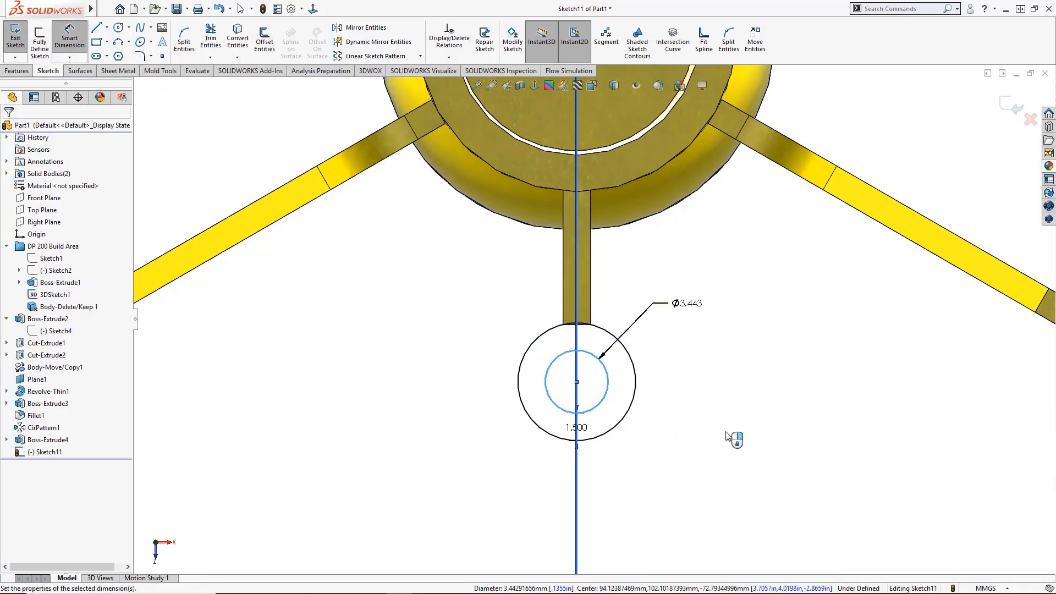
{"action": "type", "text": ".2in"}
{"action": "key", "text": "Return"}
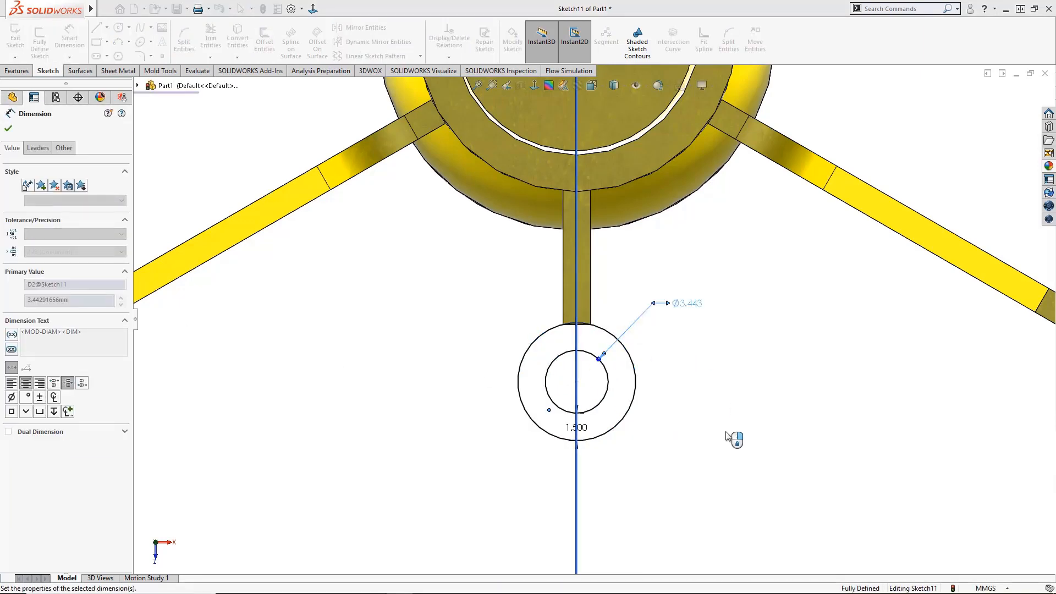
Step: Extrude the ring profile as a merged boss, 5.10 mm blind in one direction and up to the fin's far sloped end face in the other
{"action": "mouse_move", "coordinate": [664, 395]}
{"action": "middle_mouse_down"}
{"action": "mouse_move", "coordinate": [566, 366]}
{"action": "mouse_move", "coordinate": [572, 373]}
{"action": "middle_mouse_up"}
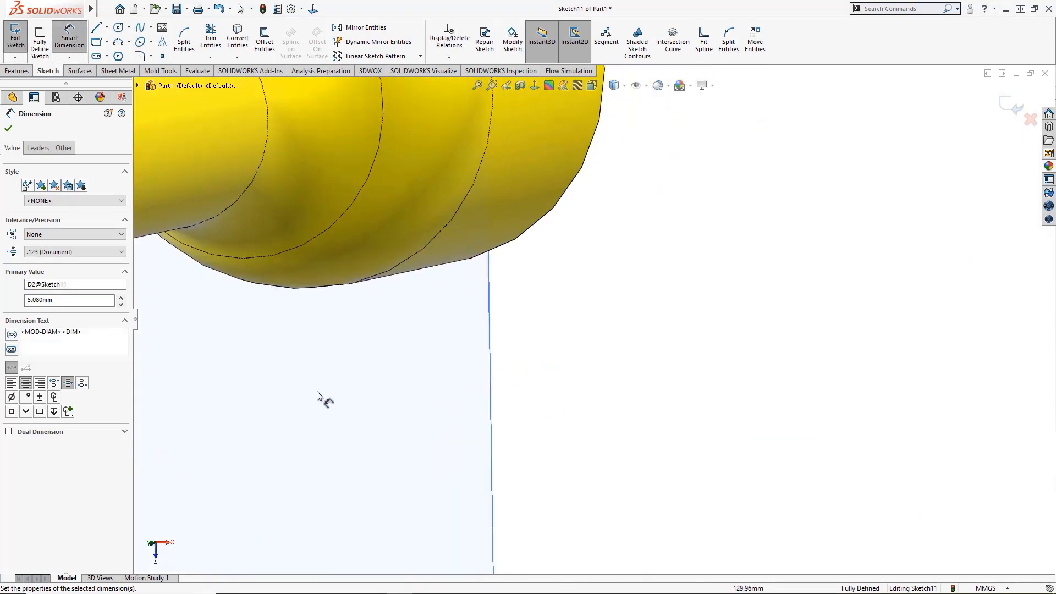
{"action": "middle_click_drag", "start_coordinate": [318, 398], "coordinate": [1026, 237], "text": "ctrl"}
{"action": "middle_click_drag", "start_coordinate": [692, 369], "coordinate": [896, 307], "text": "ctrl"}
{"action": "mouse_move", "coordinate": [702, 318]}
{"action": "middle_mouse_down"}
{"action": "mouse_move", "coordinate": [641, 325]}
{"action": "mouse_move", "coordinate": [337, 252]}
{"action": "middle_mouse_up"}
{"action": "left_click", "coordinate": [17, 70]}
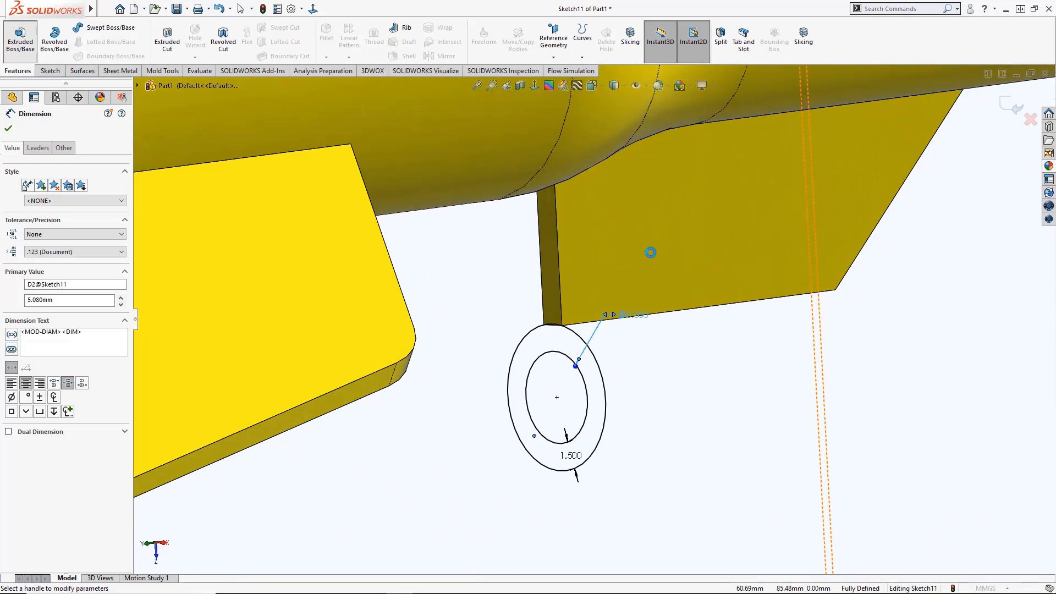
{"action": "left_click", "coordinate": [26, 49]}
{"action": "mouse_move", "coordinate": [579, 395]}
{"action": "left_mouse_down"}
{"action": "mouse_move", "coordinate": [778, 365]}
{"action": "mouse_move", "coordinate": [835, 342]}
{"action": "mouse_move", "coordinate": [760, 368]}
{"action": "left_mouse_up"}
{"action": "left_click", "coordinate": [69, 309]}
{"action": "left_click", "coordinate": [65, 342]}
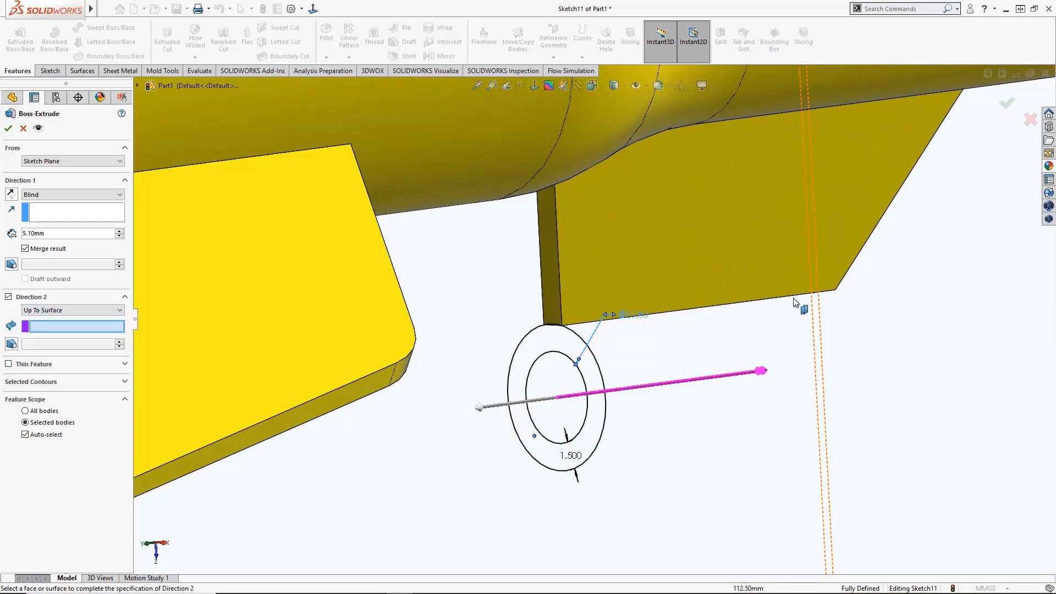
{"action": "middle_click_drag", "start_coordinate": [795, 299], "coordinate": [836, 277]}
{"action": "left_click", "coordinate": [851, 285]}
{"action": "key", "text": "Return"}
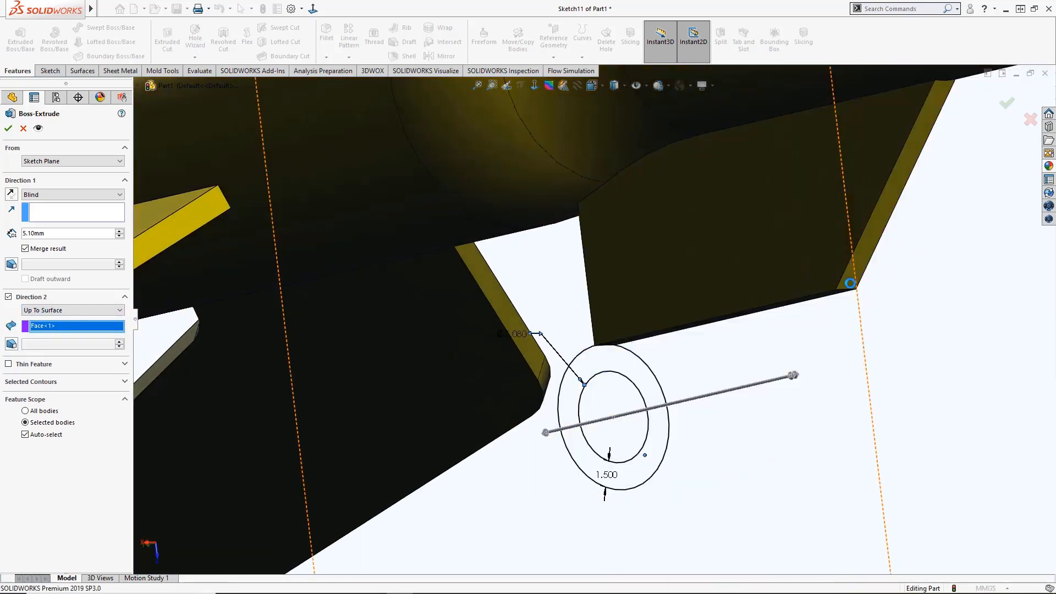
{"action": "scroll", "coordinate": [675, 288], "scroll_direction": "up", "scroll_amount": 6}
{"action": "scroll", "coordinate": [778, 403], "scroll_direction": "up", "scroll_amount": 3}
{"action": "middle_click_drag", "start_coordinate": [778, 403], "coordinate": [876, 357]}
{"action": "key", "text": "ctrl+7"}
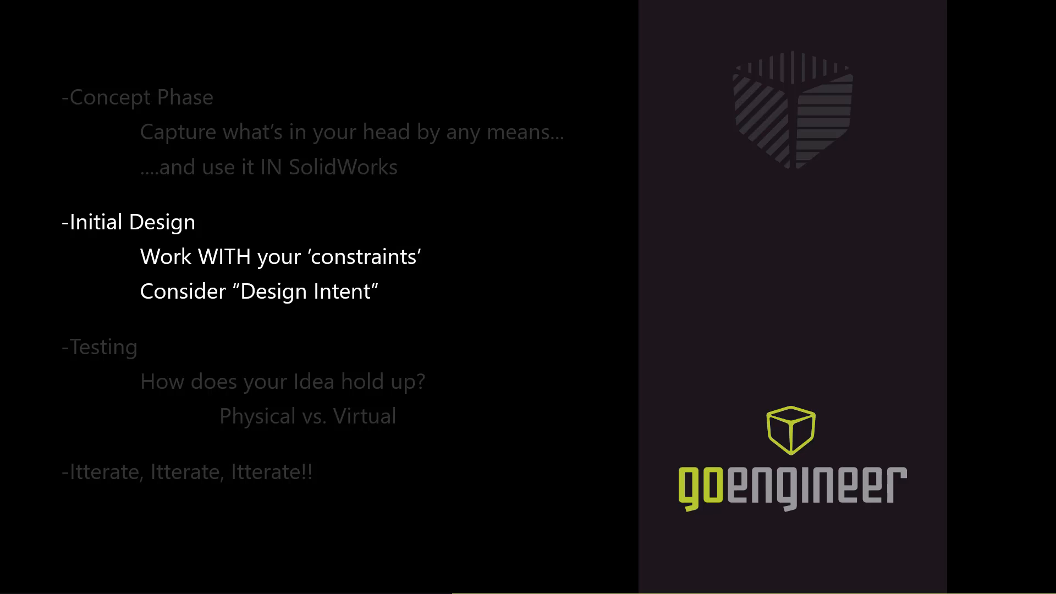
{"action": "key", "text": "Right"}
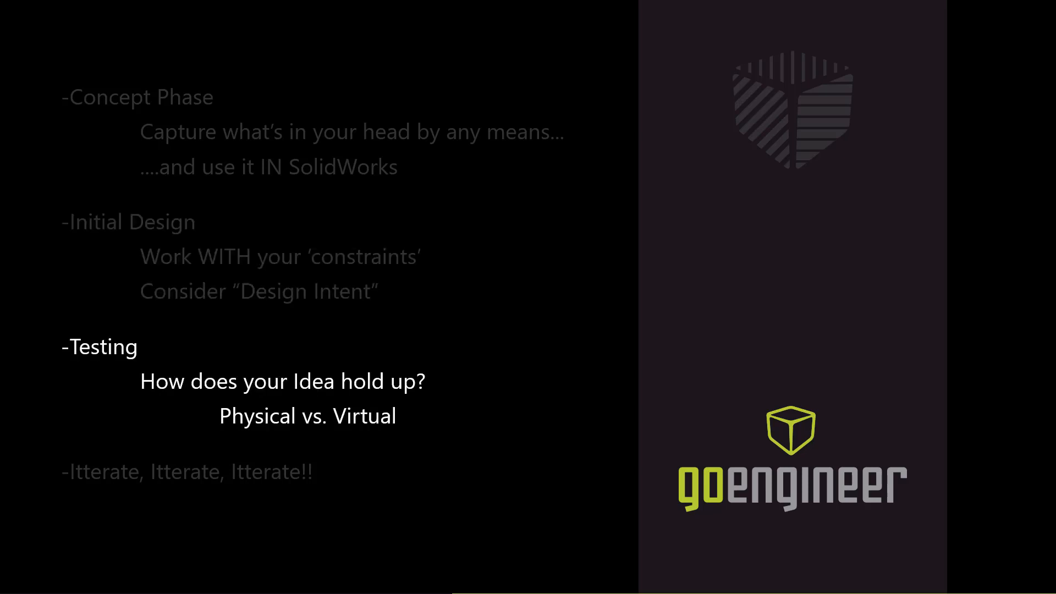